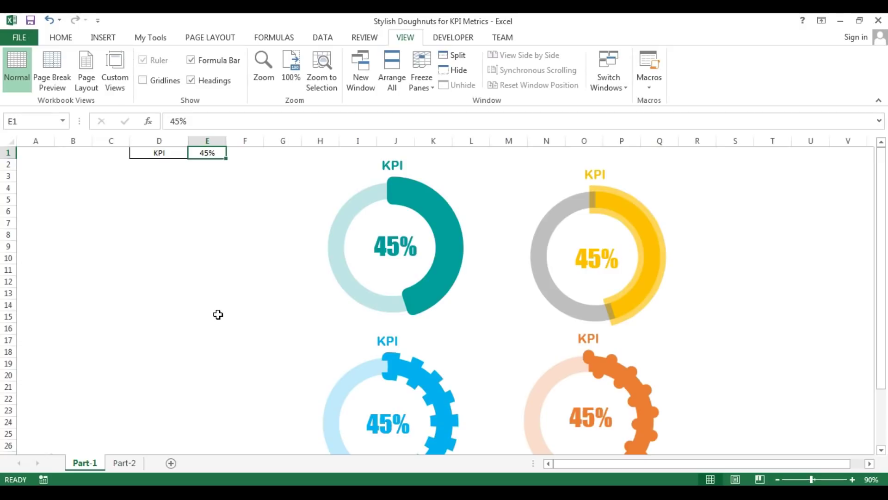
Step: Set the KPI value in cell E1 of the Part-1 sheet to 10%
{"action": "left_click", "coordinate": [159, 149]}
{"action": "left_click", "coordinate": [208, 152]}
{"action": "left_click", "coordinate": [158, 153]}
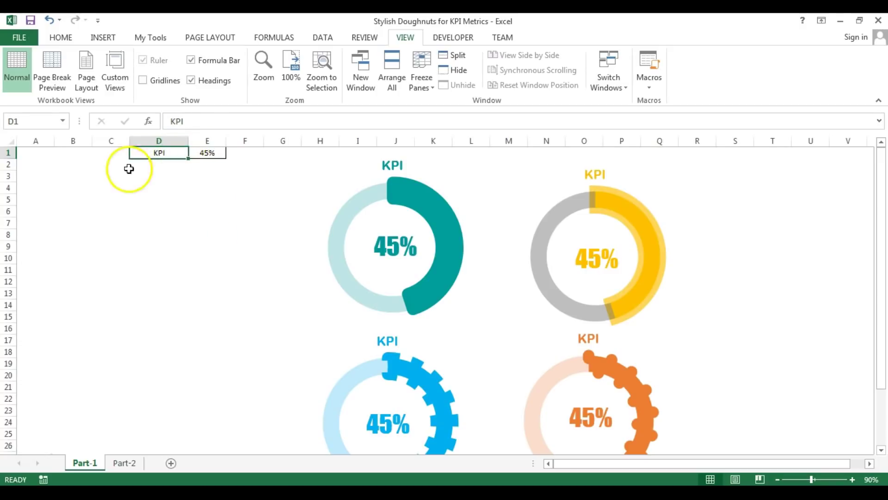
{"action": "left_click", "coordinate": [203, 150]}
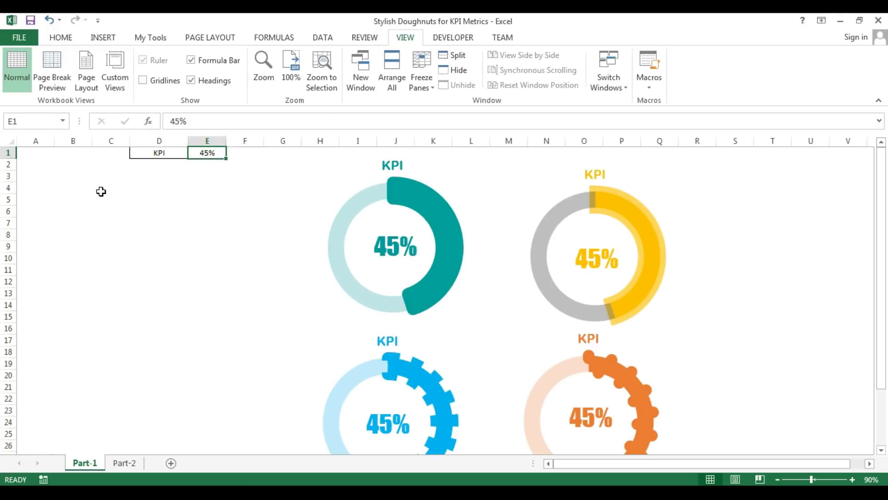
{"action": "type", "text": "10"}
{"action": "key", "text": "Return"}
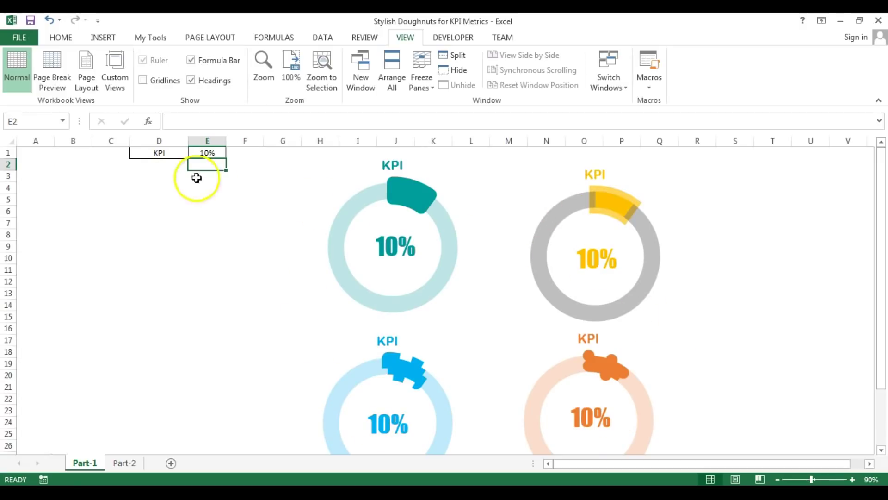
Step: Set the KPI value in cell E1 to 25%
{"action": "left_click_drag", "start_coordinate": [168, 152], "coordinate": [228, 152]}
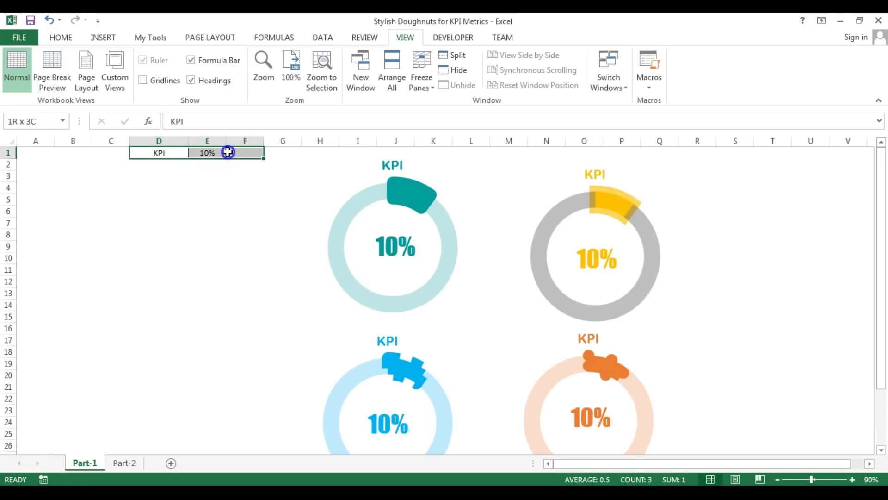
{"action": "left_click", "coordinate": [179, 152]}
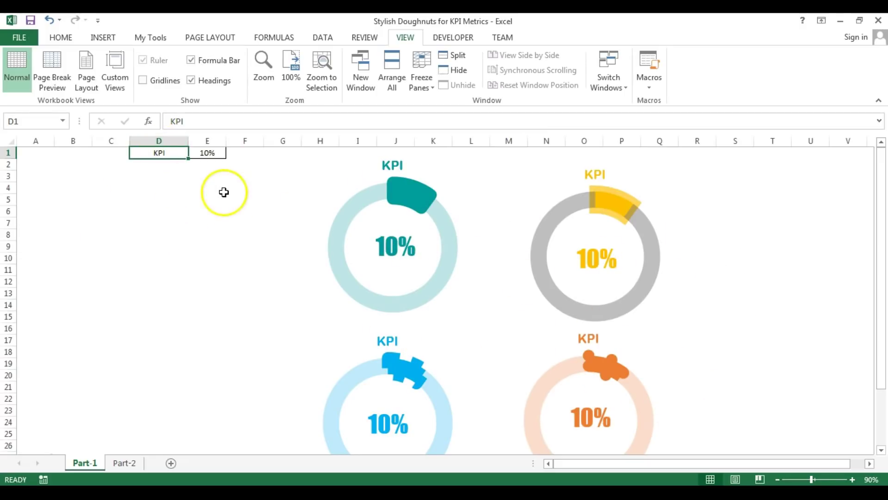
{"action": "left_click", "coordinate": [203, 153]}
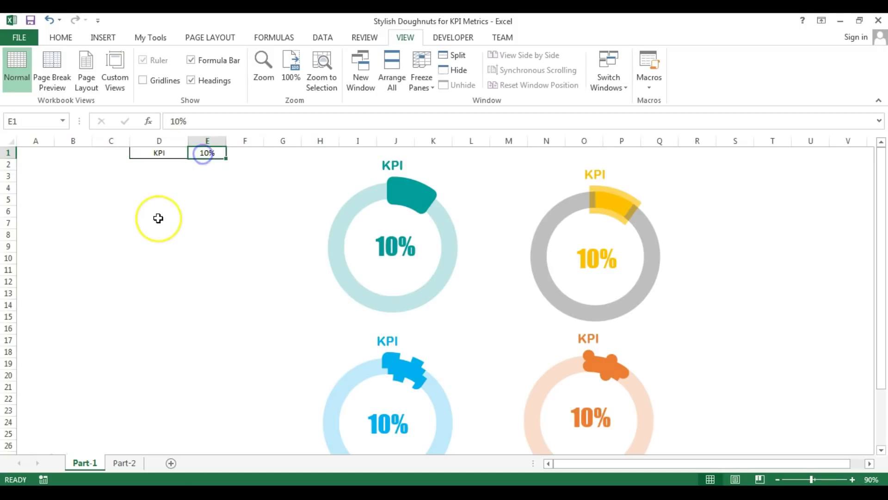
{"action": "type", "text": "25%"}
{"action": "key", "text": "Return"}
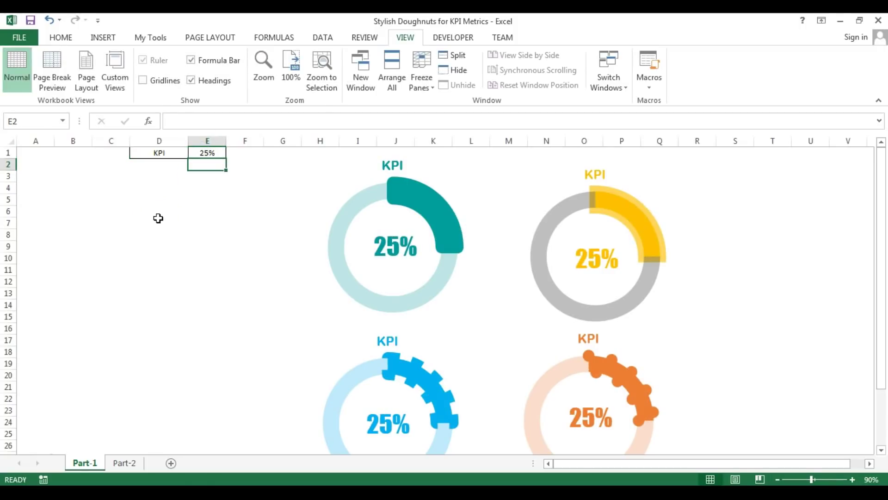
Step: Try the KPI value in cell E1 at 50% and at 70%
{"action": "left_click", "coordinate": [213, 154]}
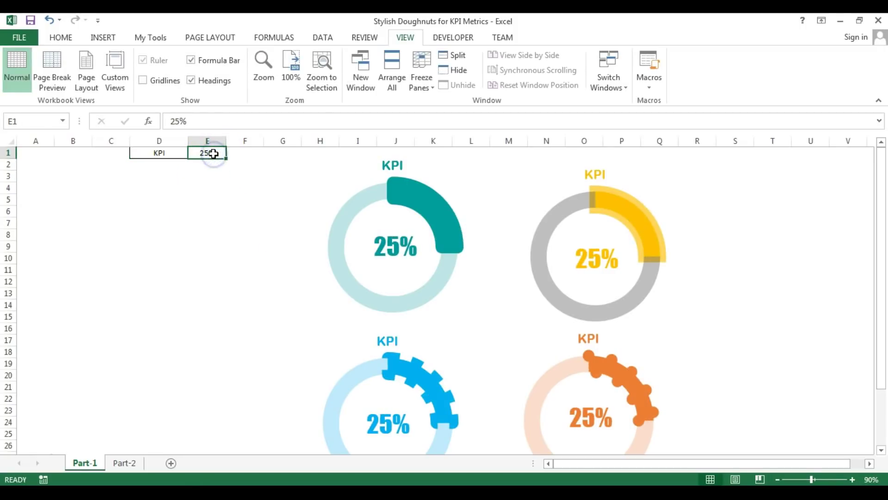
{"action": "type", "text": "50%"}
{"action": "key", "text": "Return"}
{"action": "left_click", "coordinate": [212, 153]}
{"action": "type", "text": "7%"}
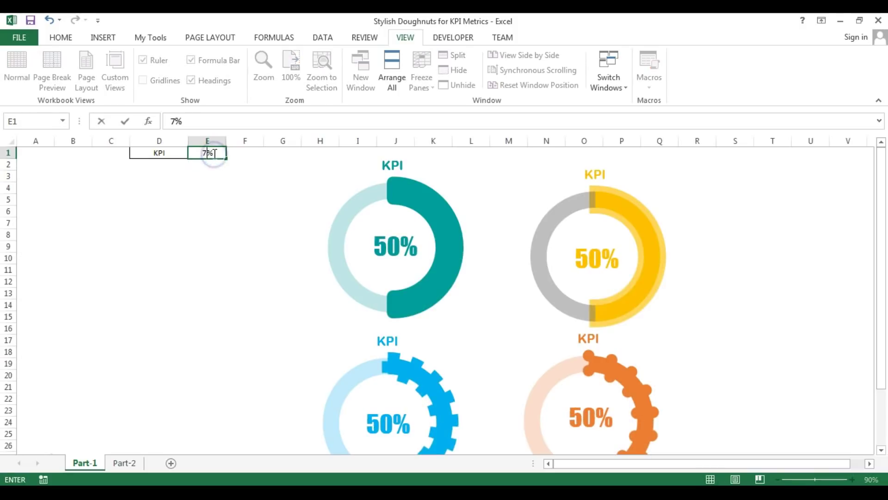
{"action": "key", "text": "Return"}
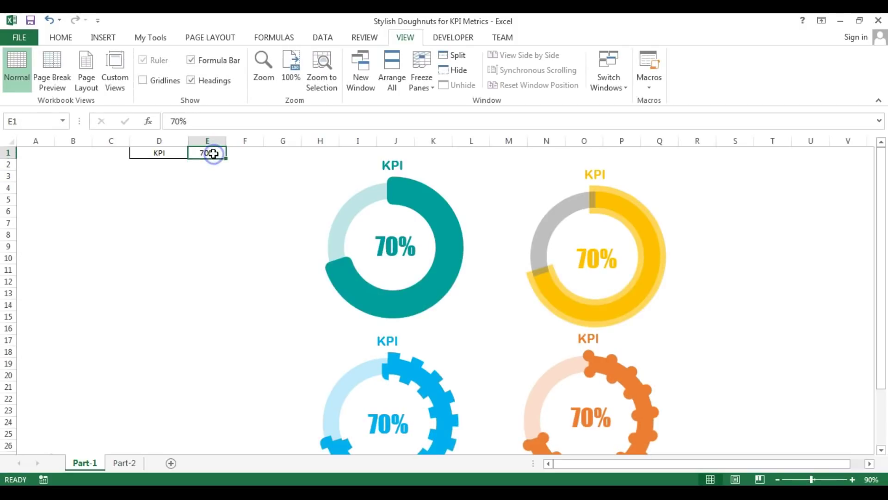
Step: Set the KPI value in cell E1 to 90% and check all four doughnut charts
{"action": "type", "text": "90"}
{"action": "key", "text": "Return"}
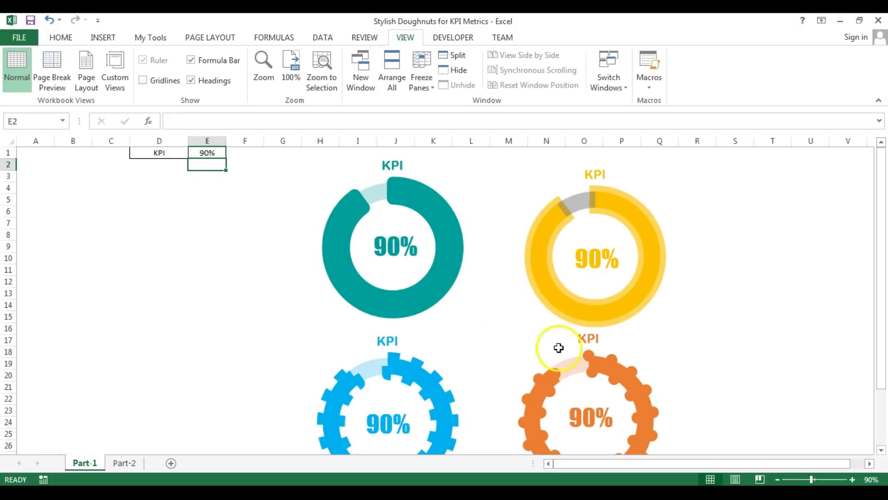
{"action": "scroll", "coordinate": [801, 296], "scroll_direction": "down", "scroll_amount": 2}
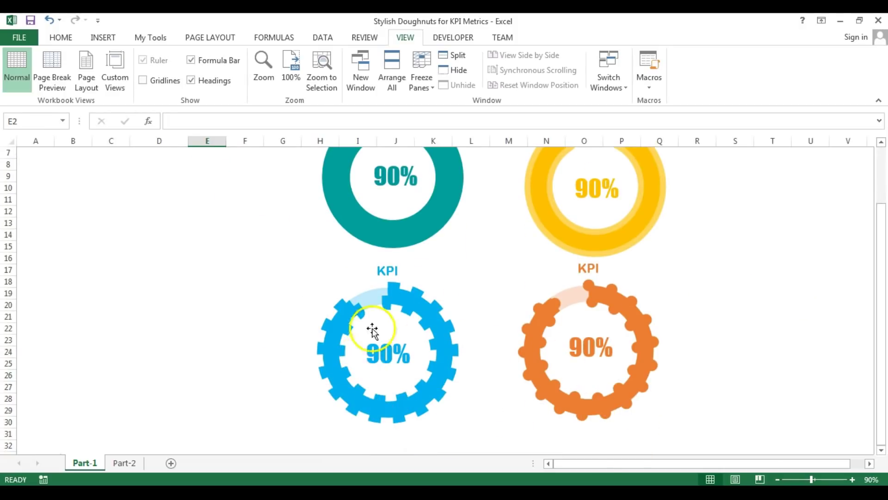
{"action": "scroll", "coordinate": [448, 353], "scroll_direction": "up", "scroll_amount": 2}
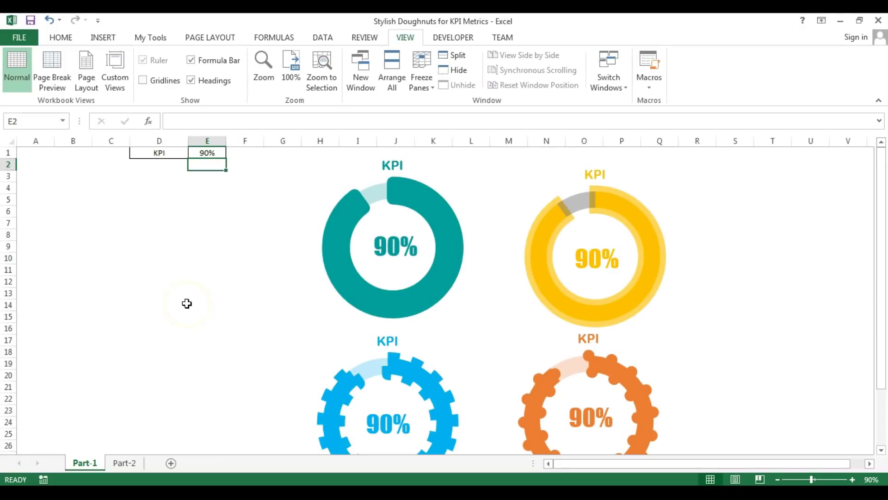
Step: Open the Part-2 sheet and review the Red, Amber and Green threshold ranges in rows 3 to 5
{"action": "left_click", "coordinate": [124, 463]}
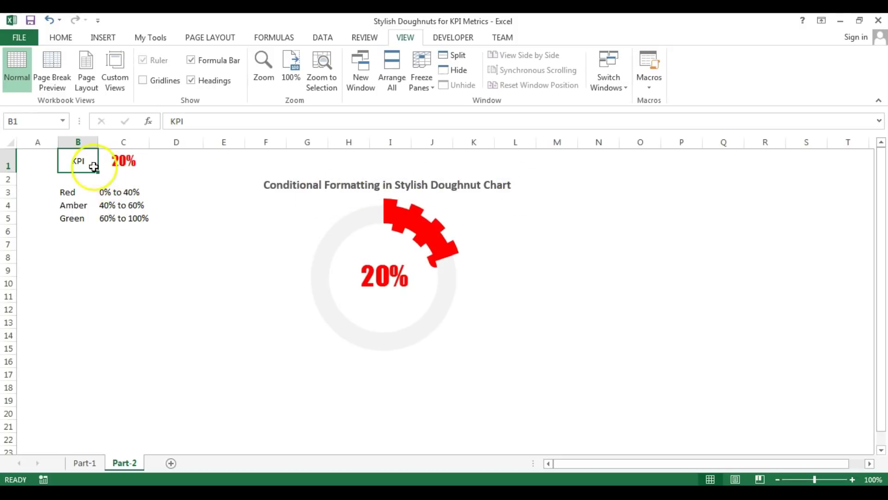
{"action": "left_click_drag", "start_coordinate": [70, 192], "coordinate": [72, 217]}
{"action": "left_click", "coordinate": [72, 200]}
{"action": "left_click", "coordinate": [71, 191]}
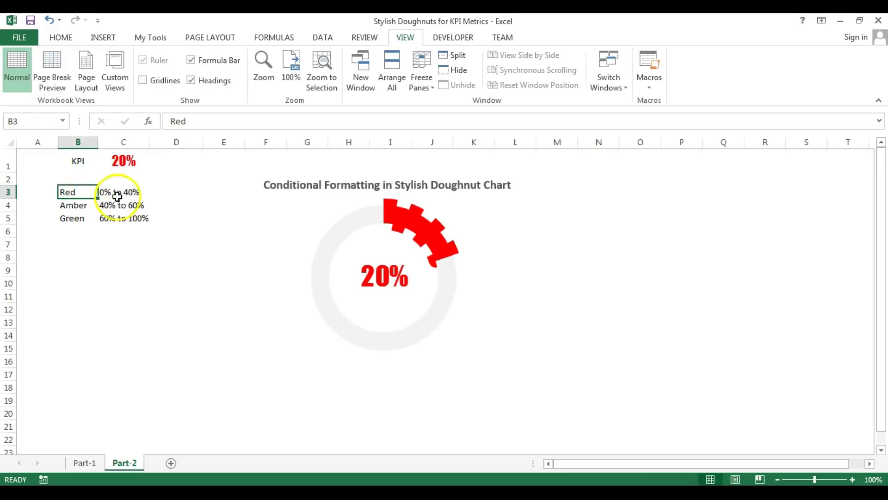
{"action": "left_click", "coordinate": [71, 204]}
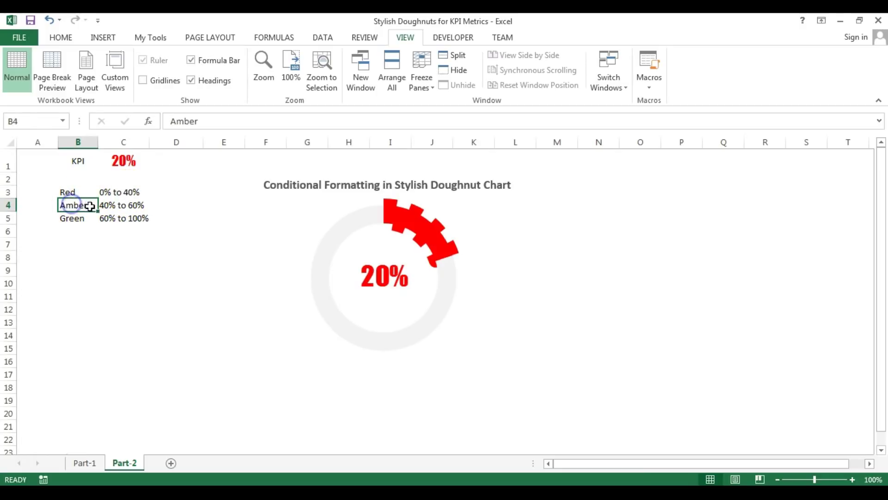
{"action": "left_click", "coordinate": [73, 217]}
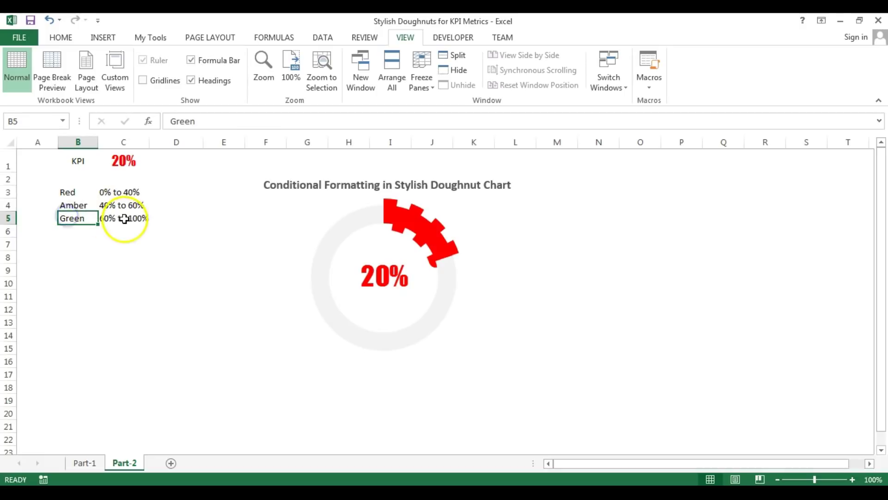
Step: Try the KPI value in cell C1 at 30% and at 39% to test the red range
{"action": "left_click", "coordinate": [122, 159]}
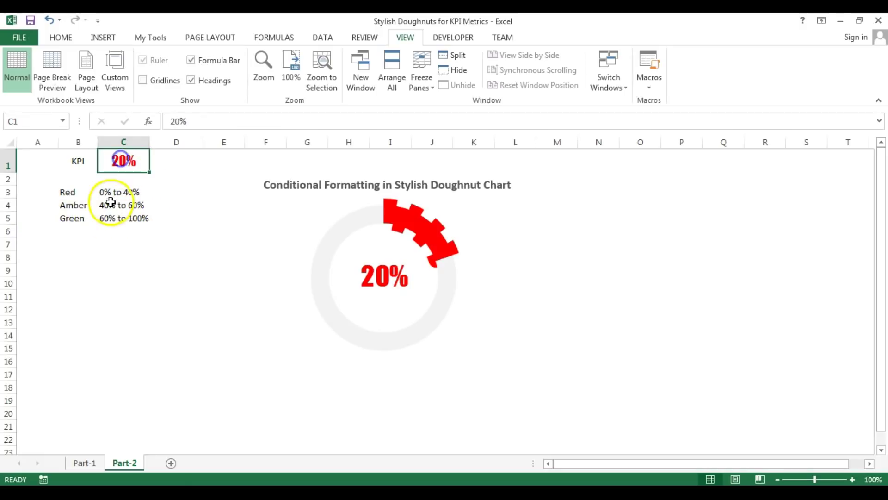
{"action": "type", "text": "30%"}
{"action": "key", "text": "Return"}
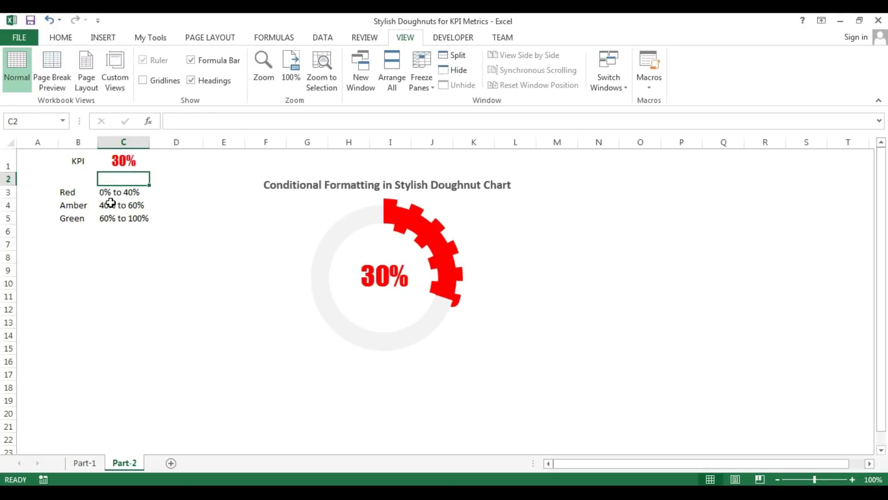
{"action": "left_click", "coordinate": [128, 160]}
{"action": "type", "text": "39%"}
{"action": "key", "text": "Return"}
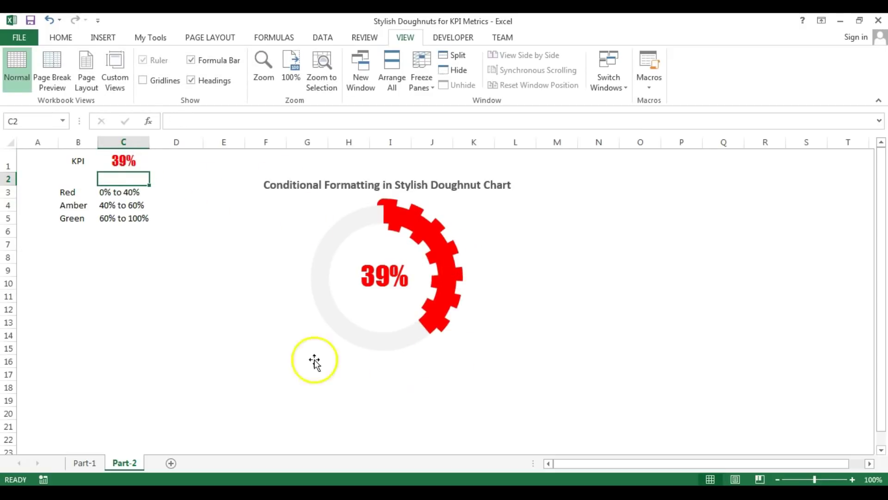
Step: Set the KPI value in cell C1 to 40% and inspect the doughnut's amber style
{"action": "left_click", "coordinate": [121, 157]}
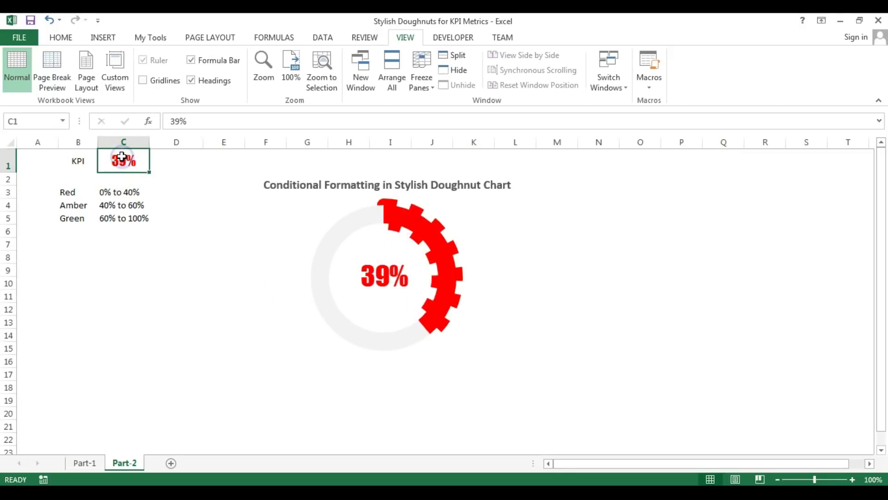
{"action": "type", "text": "40%"}
{"action": "key", "text": "Return"}
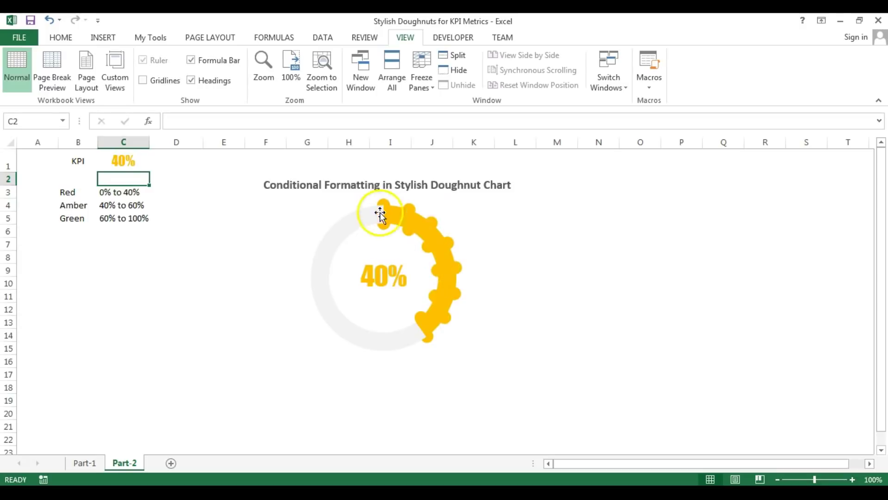
{"action": "mouse_move", "coordinate": [425, 319]}
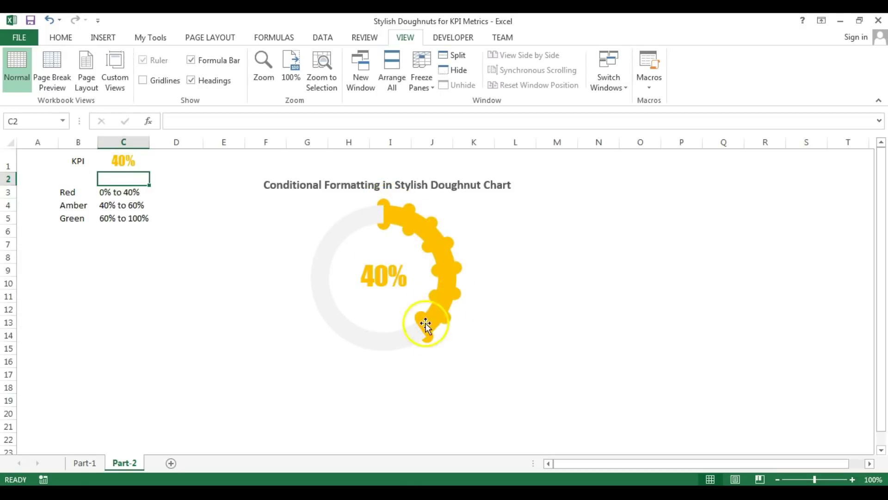
Step: Set the KPI in cell C1 back to 39% and again to 40% to compare the red and amber chart styles
{"action": "left_click", "coordinate": [127, 160]}
{"action": "type", "text": "39"}
{"action": "key", "text": "Return"}
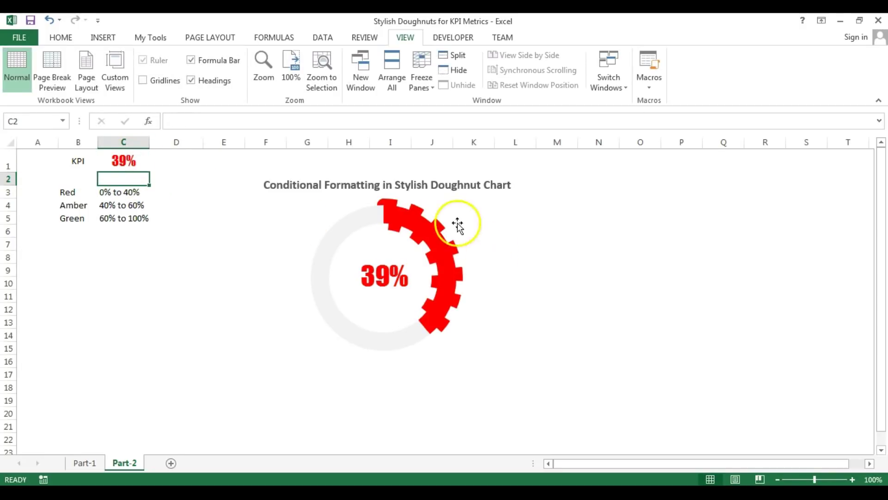
{"action": "mouse_move", "coordinate": [424, 320]}
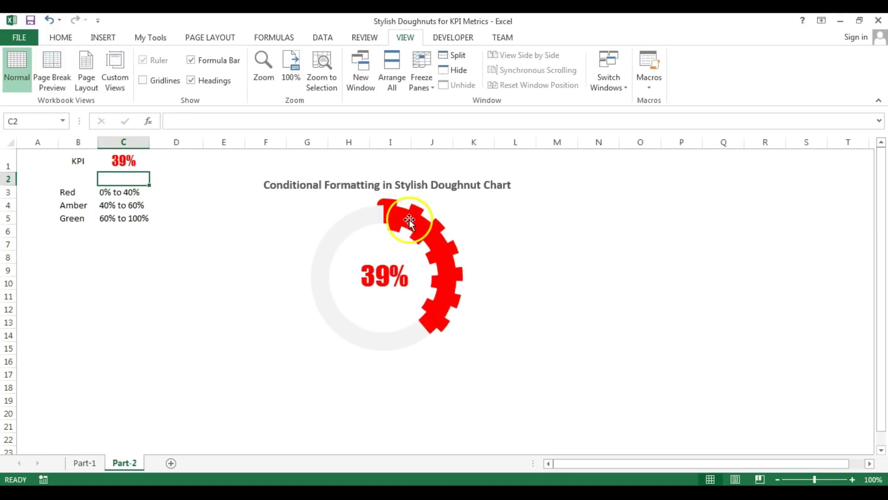
{"action": "left_click", "coordinate": [122, 159]}
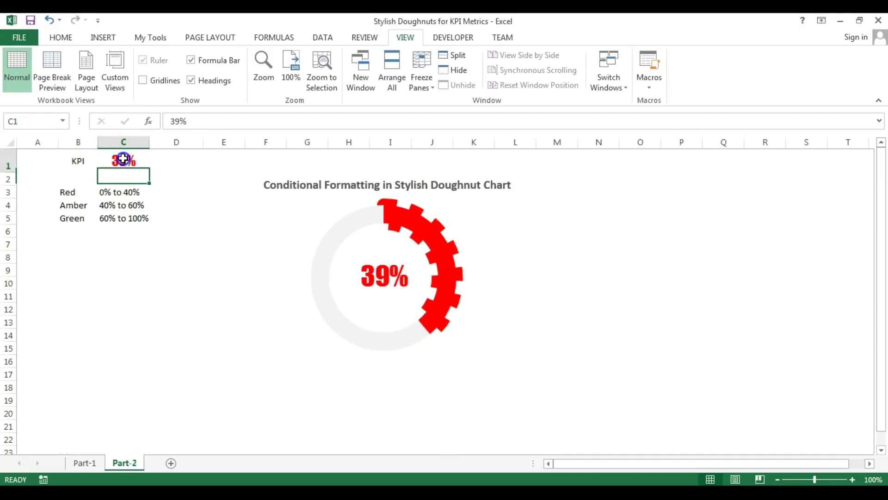
{"action": "type", "text": "40"}
{"action": "key", "text": "Return"}
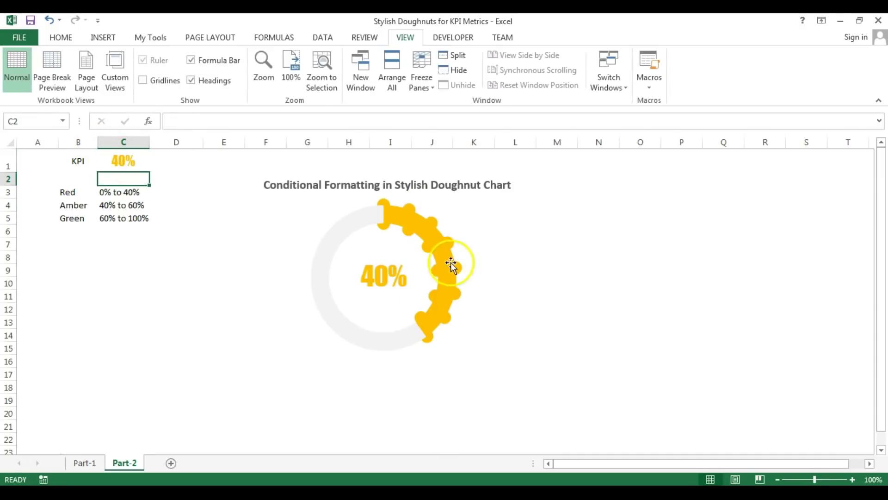
Step: Try the KPI value in cell C1 at 60%, 61% and 80% to test the change from amber to green
{"action": "left_click", "coordinate": [132, 158]}
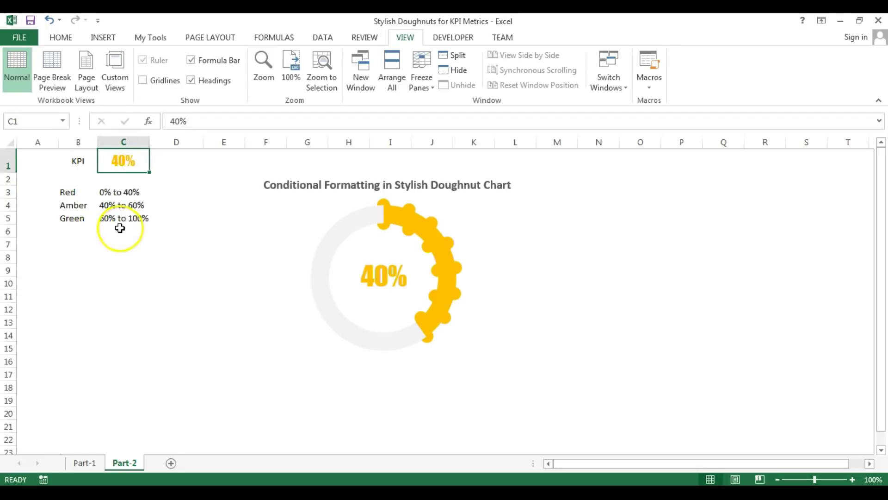
{"action": "type", "text": "60"}
{"action": "key", "text": "Return"}
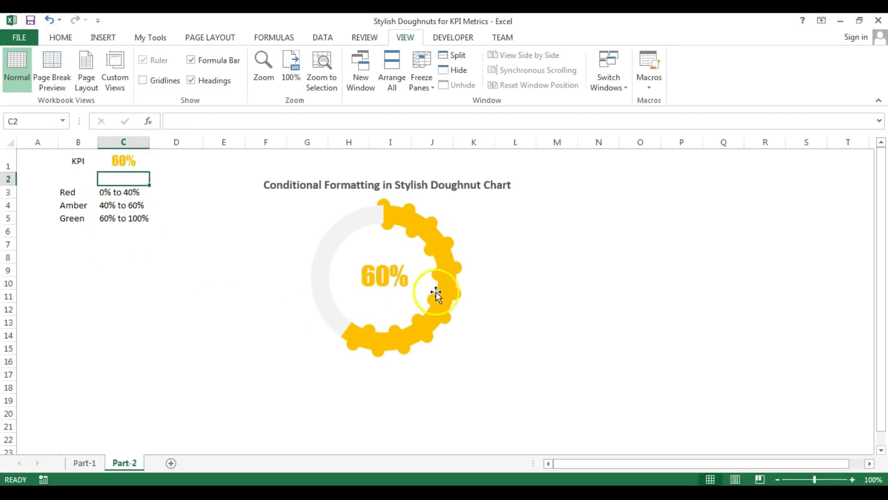
{"action": "left_click", "coordinate": [124, 155]}
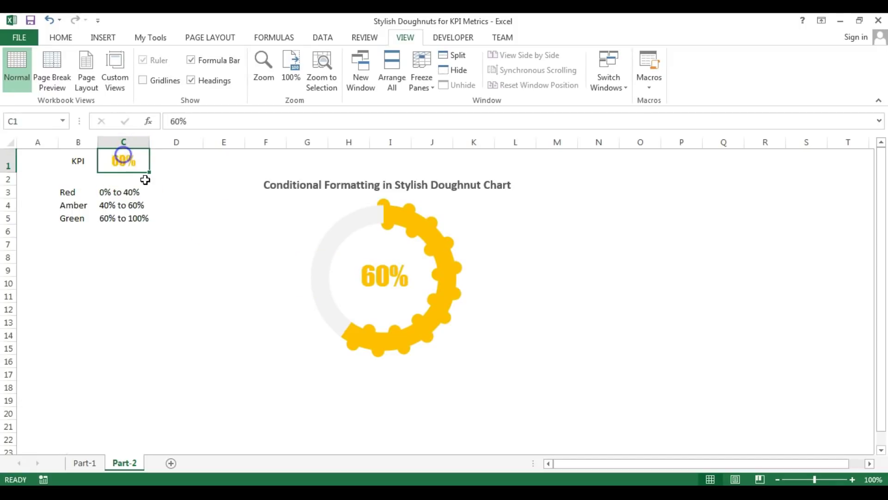
{"action": "type", "text": "61"}
{"action": "key", "text": "Return"}
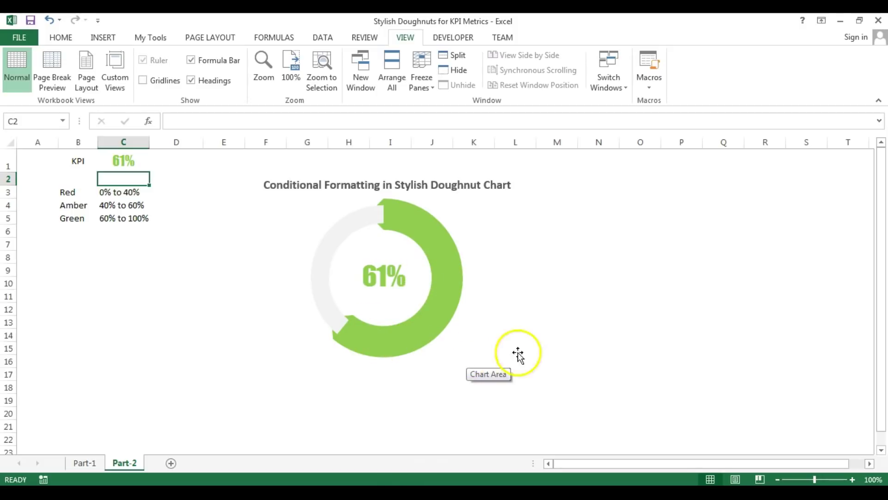
{"action": "left_click", "coordinate": [131, 162]}
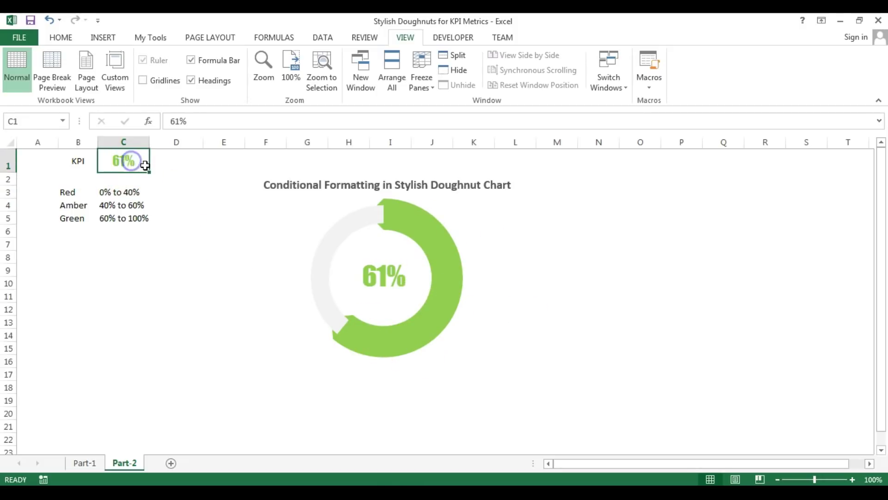
{"action": "type", "text": "80"}
{"action": "key", "text": "Return"}
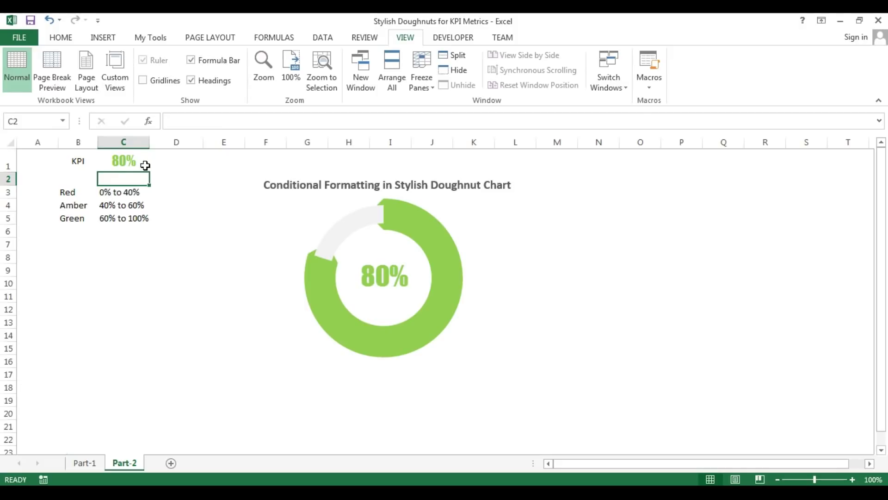
Step: Set the KPI value in cell C1 to 90% and return to the Part-1 sheet
{"action": "left_click", "coordinate": [123, 157]}
{"action": "type", "text": "90"}
{"action": "key", "text": "Return"}
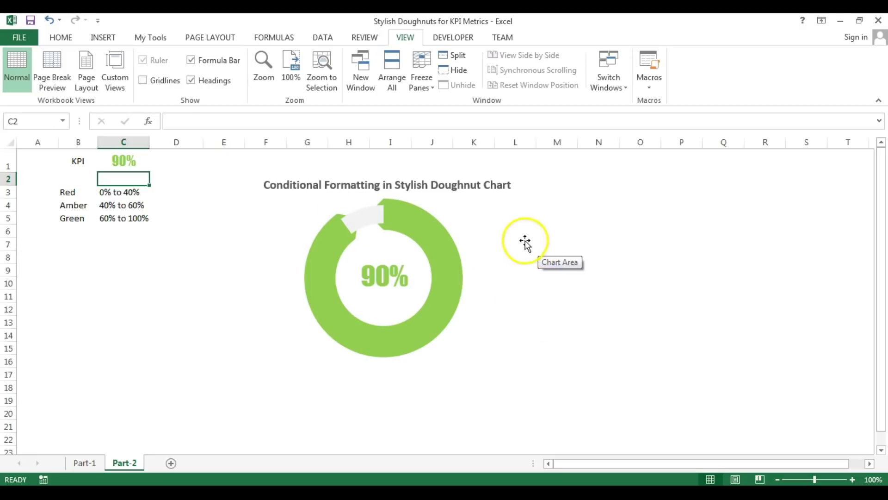
{"action": "left_click", "coordinate": [88, 461]}
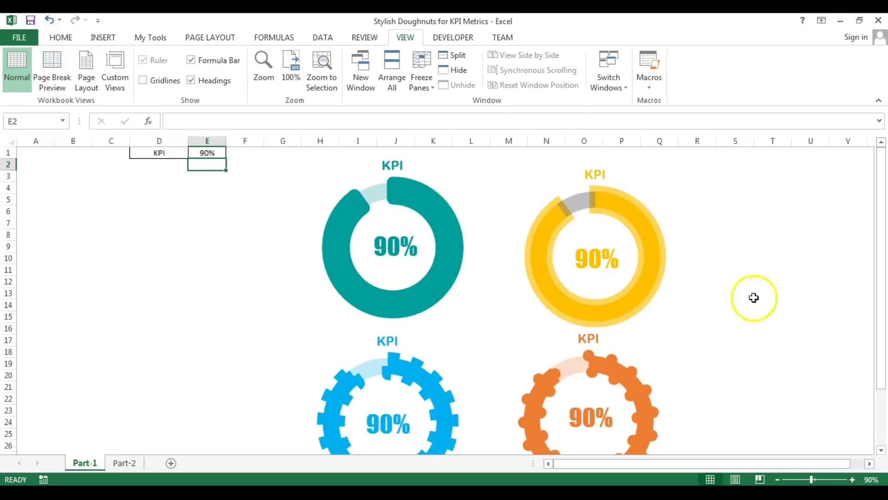
Step: Copy the KPI label and value cells D1:E1 from the Part-1 sheet into C1:D1 of a new sheet
{"action": "left_click_drag", "start_coordinate": [152, 152], "coordinate": [198, 151]}
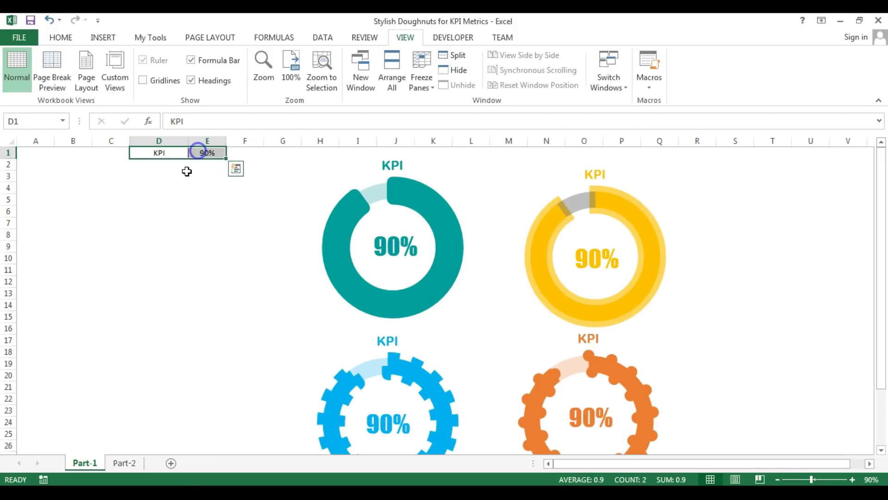
{"action": "key", "text": "ctrl+c"}
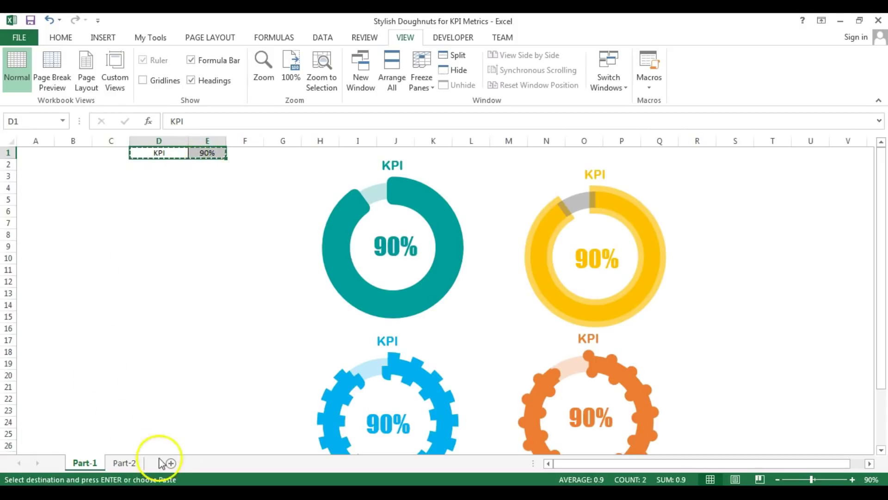
{"action": "left_click", "coordinate": [171, 463]}
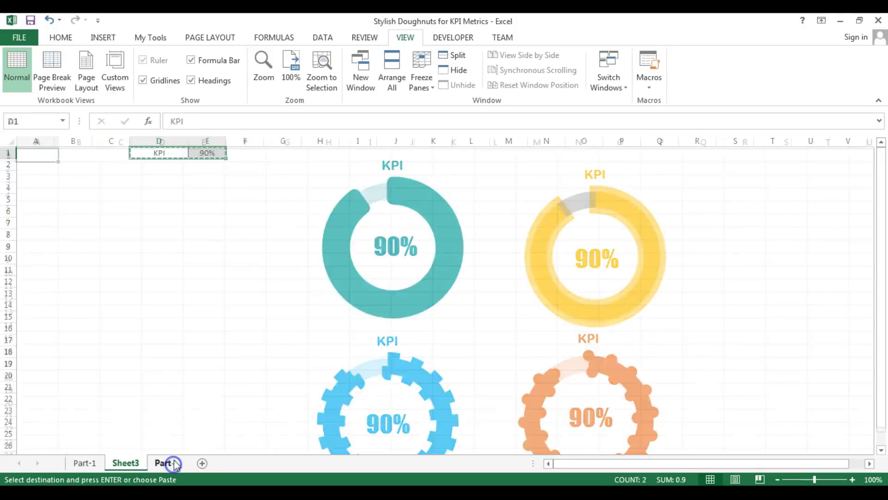
{"action": "left_click", "coordinate": [122, 157]}
{"action": "key", "text": "ctrl+v"}
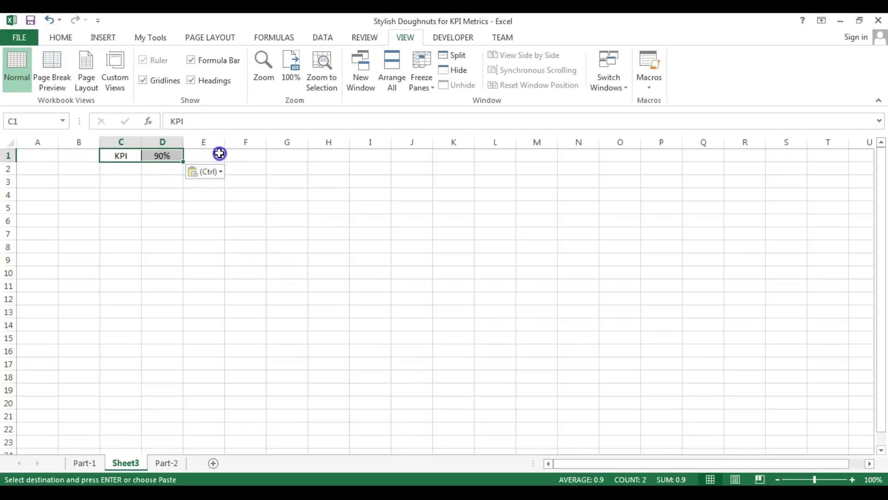
Step: Enter the formula =1-D1 in cell E1 to calculate the remaining percentage
{"action": "left_click", "coordinate": [217, 154]}
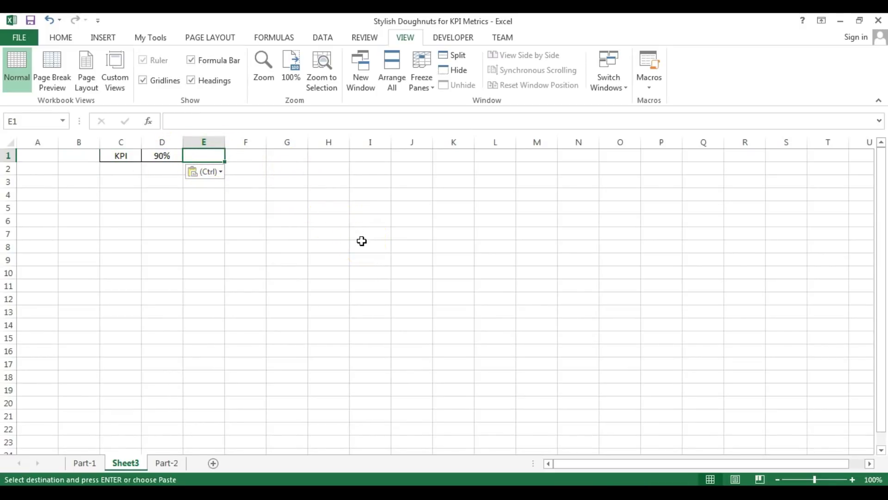
{"action": "type", "text": "="}
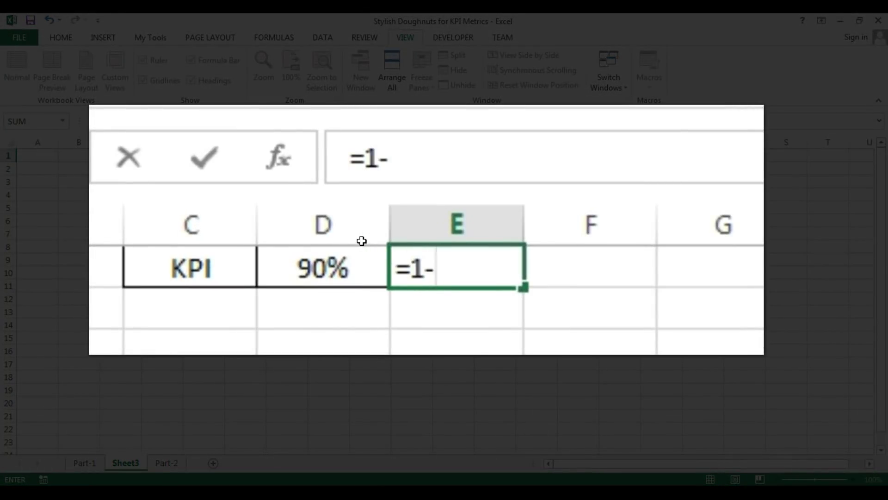
{"action": "type", "text": "1-"}
{"action": "left_click", "coordinate": [330, 265]}
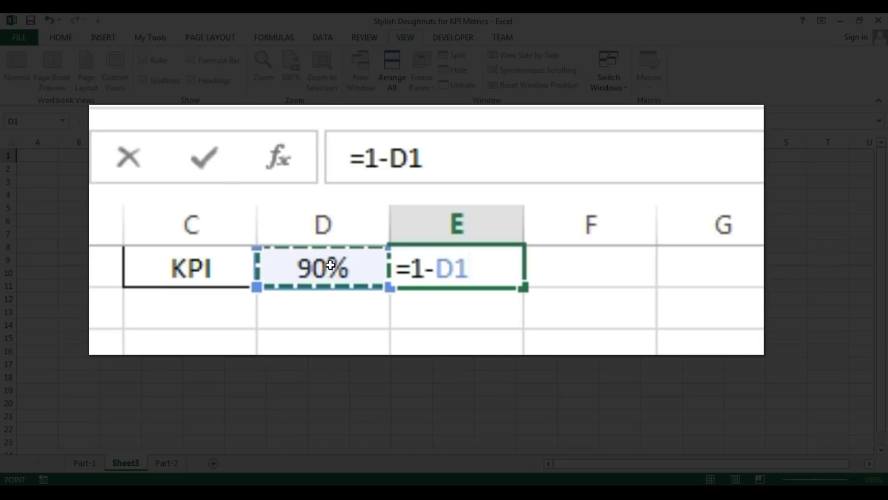
{"action": "key", "text": "Return"}
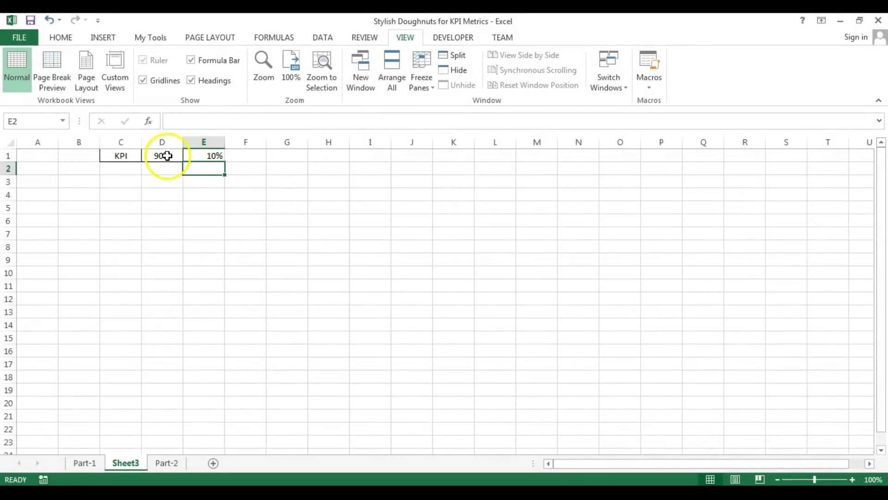
Step: Insert a doughnut chart from the range C1:E1 and place it below the data
{"action": "left_click", "coordinate": [167, 156]}
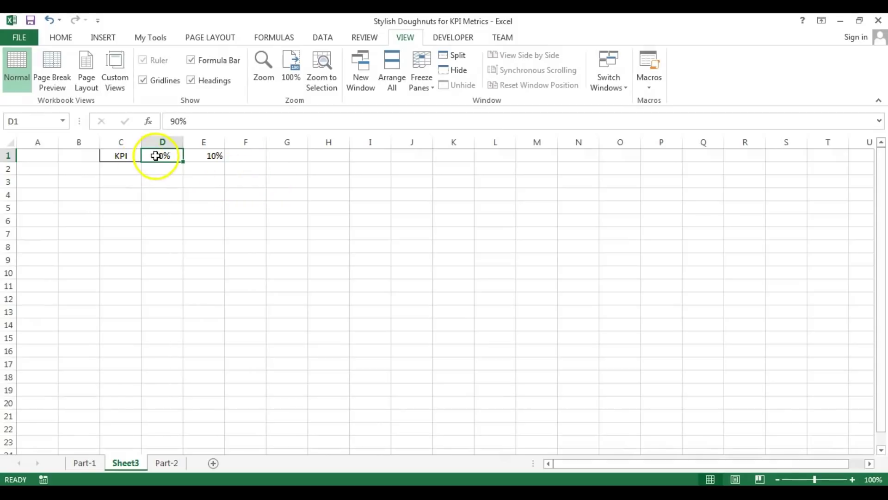
{"action": "left_click_drag", "start_coordinate": [188, 156], "coordinate": [199, 155]}
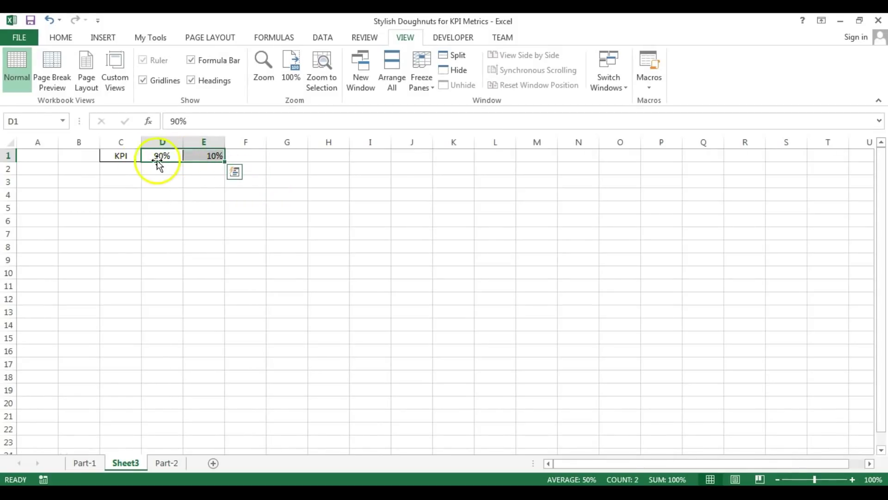
{"action": "left_click_drag", "start_coordinate": [119, 155], "coordinate": [211, 153]}
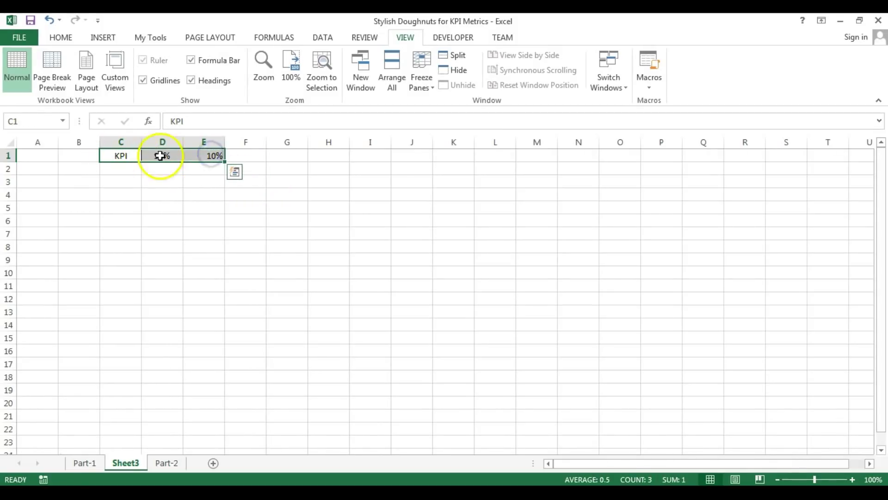
{"action": "left_click_drag", "start_coordinate": [133, 158], "coordinate": [219, 153]}
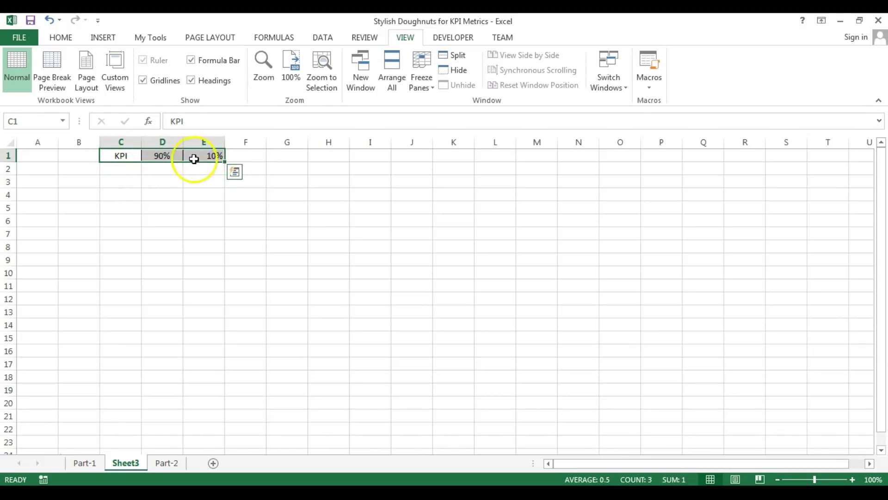
{"action": "left_click_drag", "start_coordinate": [122, 156], "coordinate": [204, 156]}
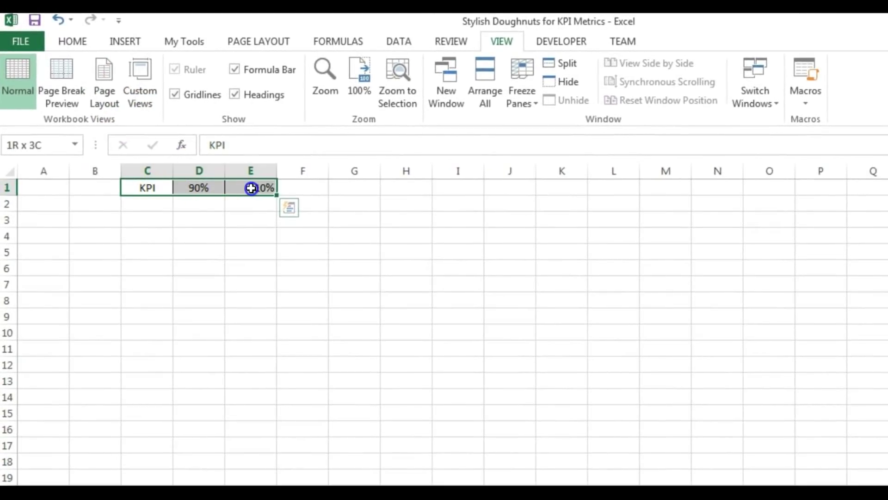
{"action": "left_click", "coordinate": [139, 43]}
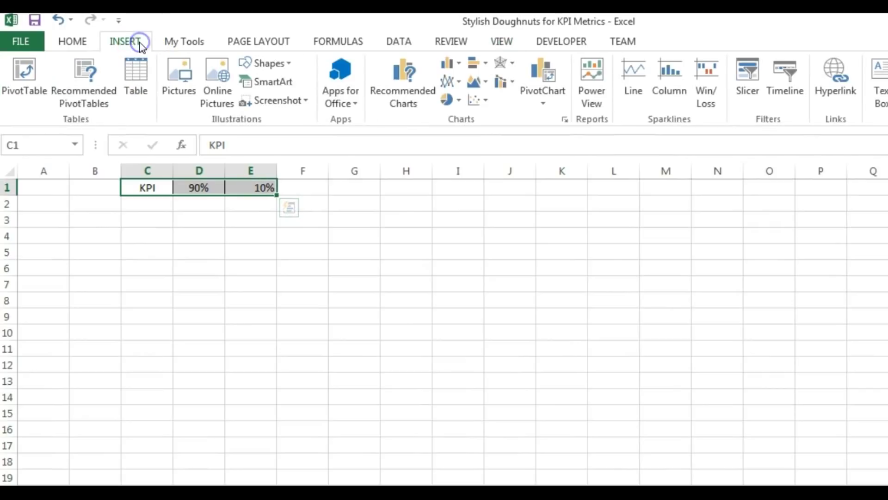
{"action": "left_click", "coordinate": [459, 100]}
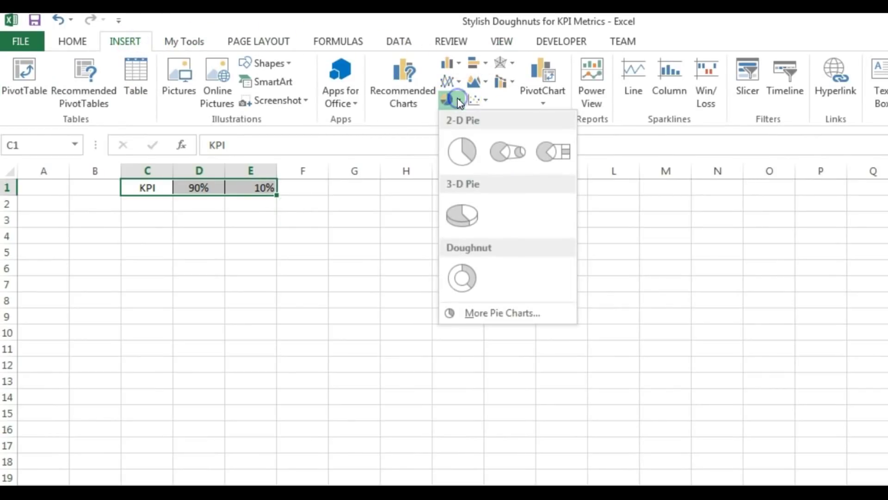
{"action": "left_click", "coordinate": [461, 279]}
{"action": "left_click_drag", "start_coordinate": [527, 264], "coordinate": [465, 232]}
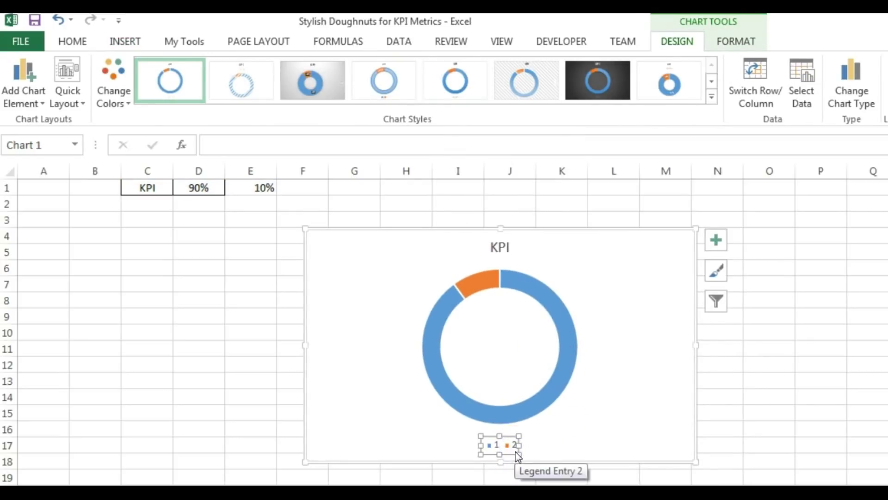
Step: Delete the doughnut chart's legend and narrow the chart to a width of about 3.76 inches
{"action": "key", "text": "Delete"}
{"action": "left_click", "coordinate": [636, 339]}
{"action": "left_click_drag", "start_coordinate": [696, 349], "coordinate": [599, 348]}
{"action": "left_click", "coordinate": [755, 340]}
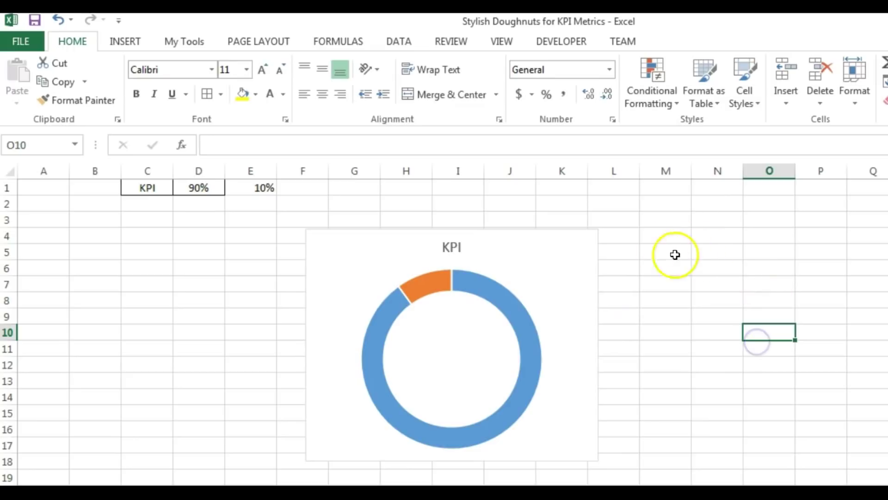
{"action": "left_click", "coordinate": [705, 252]}
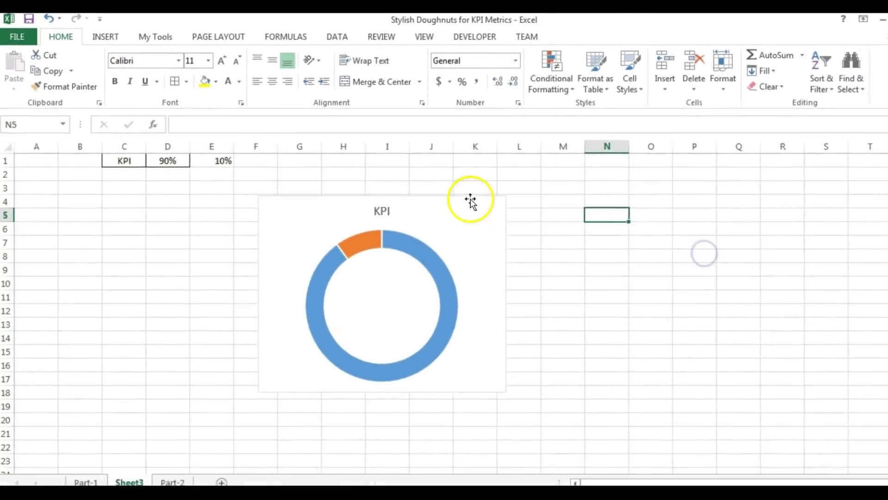
Step: Remove the chart area's background by setting it to no fill and no outline
{"action": "left_click", "coordinate": [470, 200]}
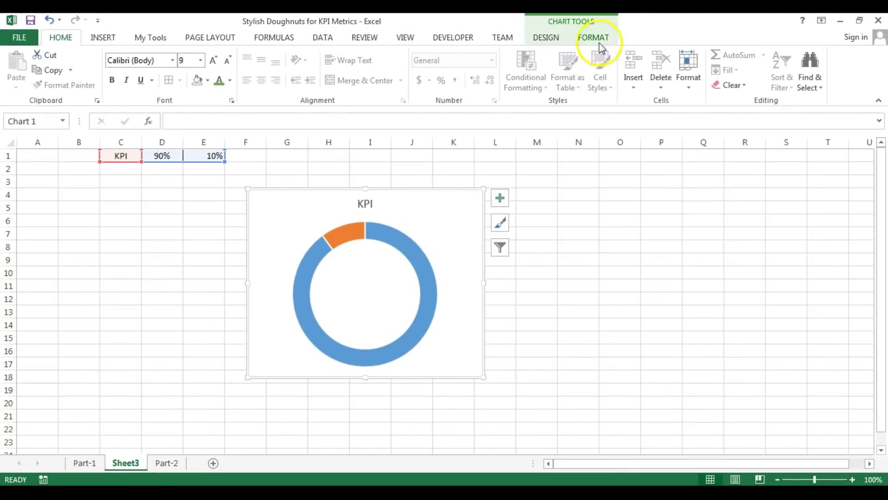
{"action": "left_click", "coordinate": [595, 38]}
{"action": "left_click", "coordinate": [365, 55]}
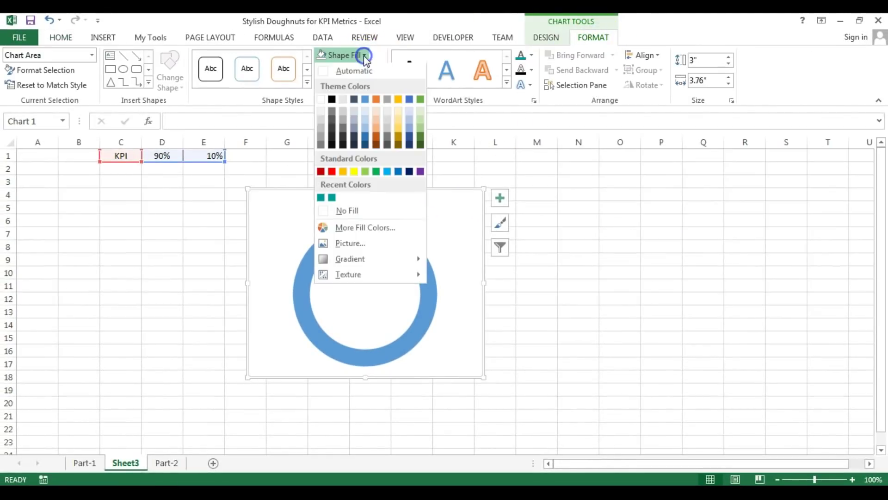
{"action": "left_click", "coordinate": [347, 211]}
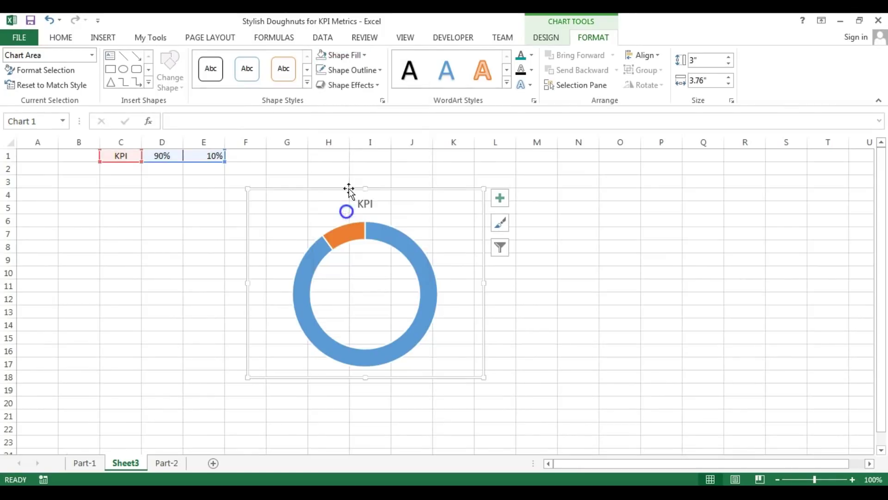
{"action": "left_click", "coordinate": [354, 72]}
{"action": "left_click", "coordinate": [354, 229]}
{"action": "left_click", "coordinate": [595, 196]}
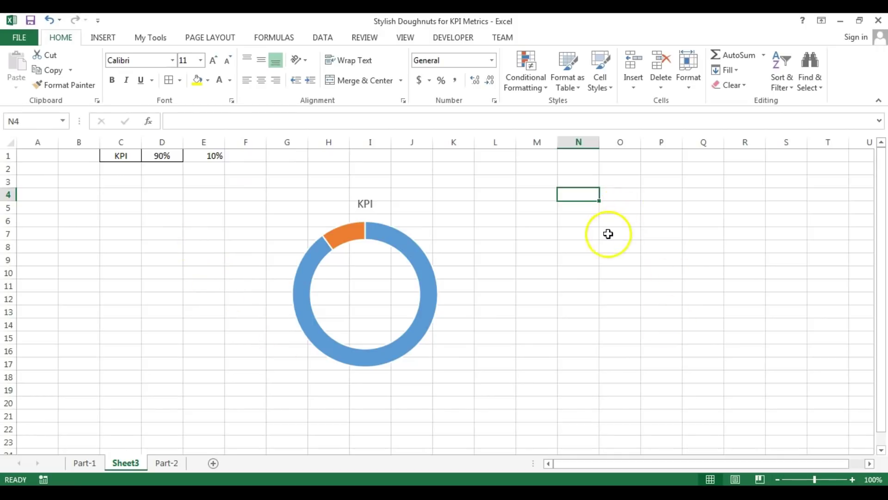
Step: Hide the worksheet's gridlines and enlarge the font of the chart's KPI title
{"action": "left_click", "coordinate": [575, 223]}
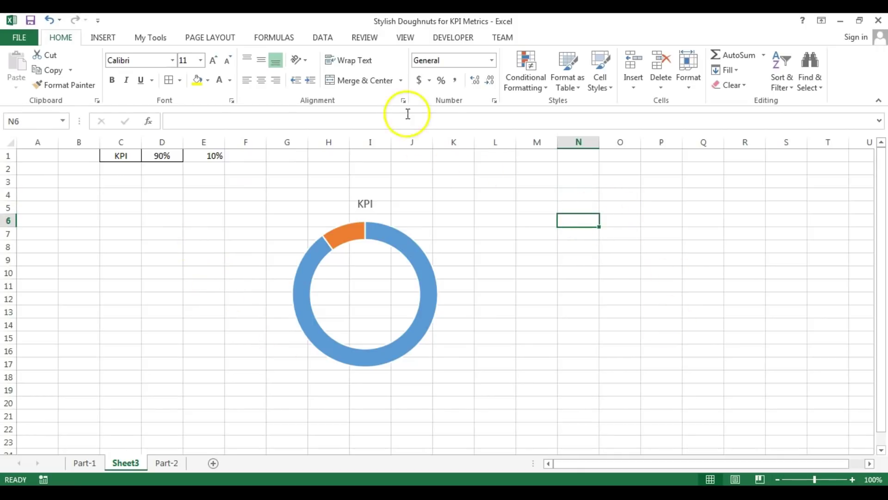
{"action": "left_click", "coordinate": [403, 38]}
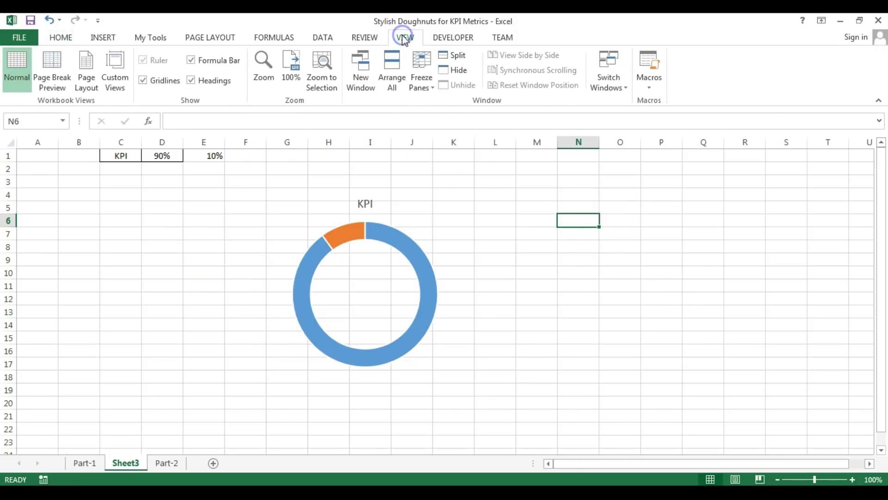
{"action": "left_click", "coordinate": [144, 82]}
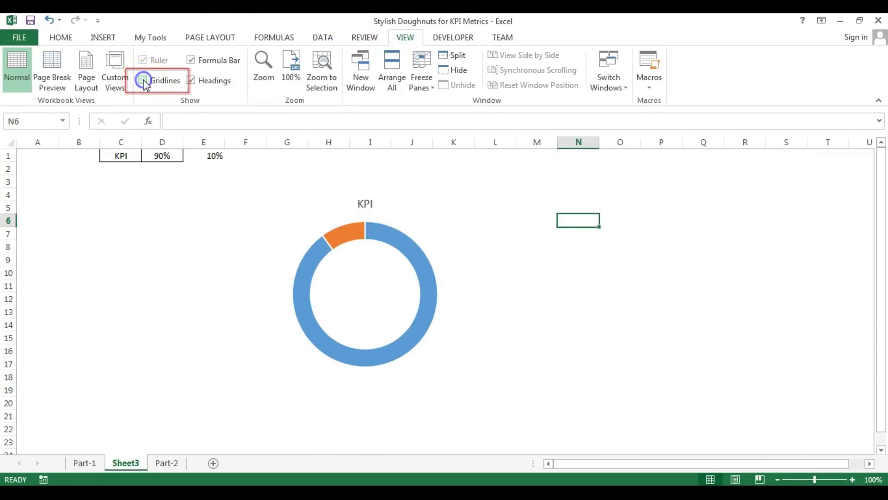
{"action": "left_click", "coordinate": [366, 203]}
{"action": "left_click", "coordinate": [60, 37]}
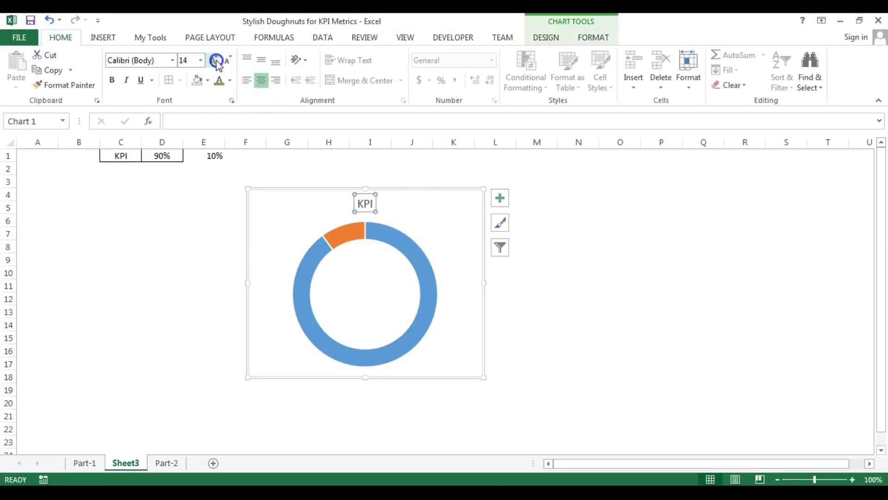
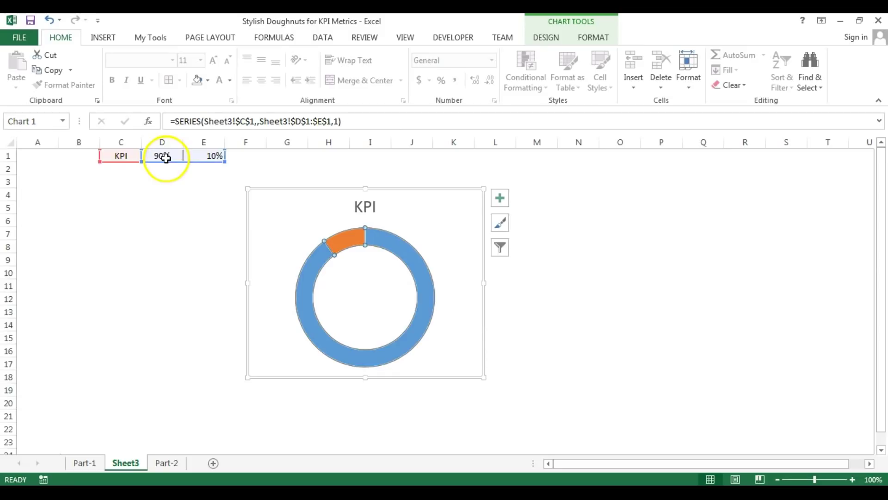
Step: Give the large 90% slice of the doughnut a solid teal fill chosen from the standard colour palette
{"action": "double_click", "coordinate": [401, 250]}
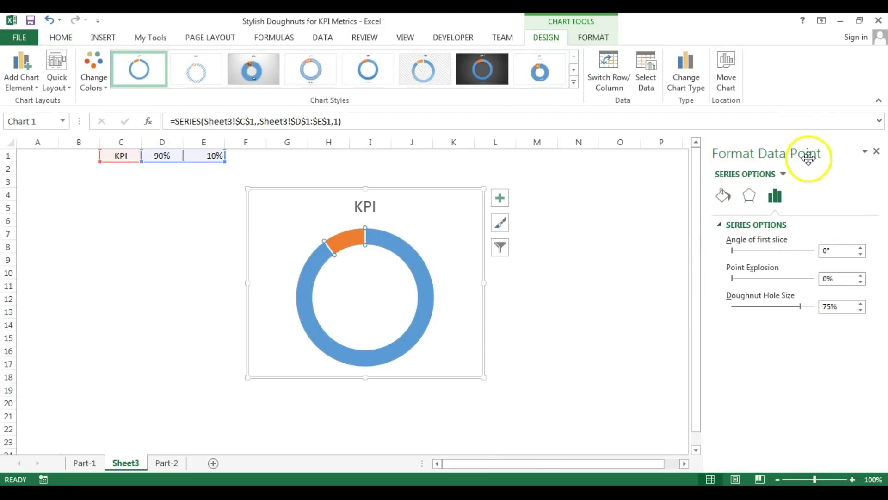
{"action": "left_click", "coordinate": [724, 196]}
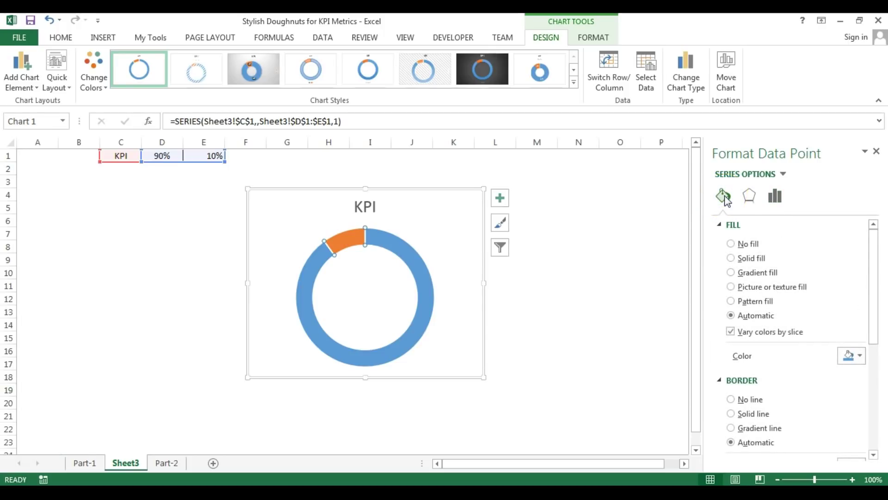
{"action": "left_click", "coordinate": [734, 259]}
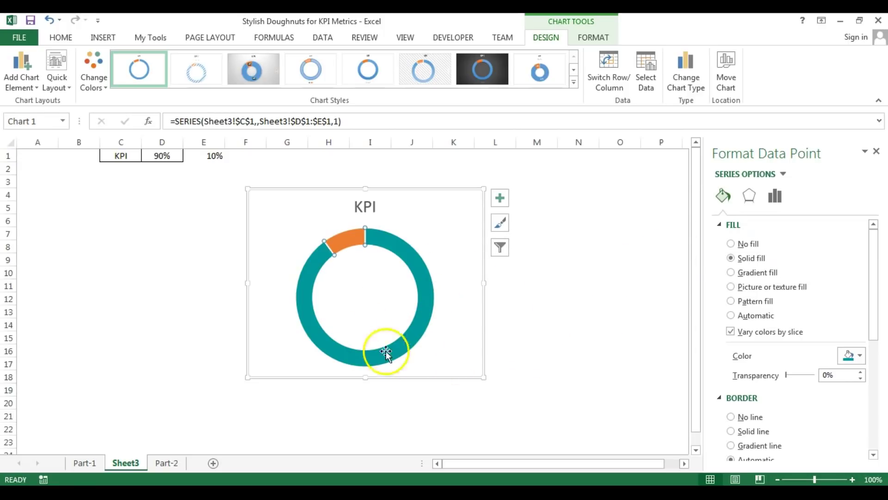
{"action": "left_click", "coordinate": [853, 355]}
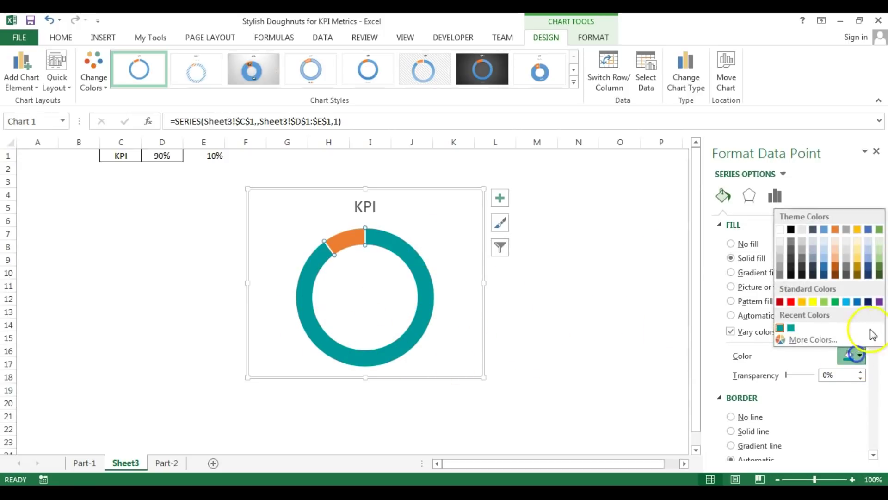
{"action": "left_click", "coordinate": [813, 341]}
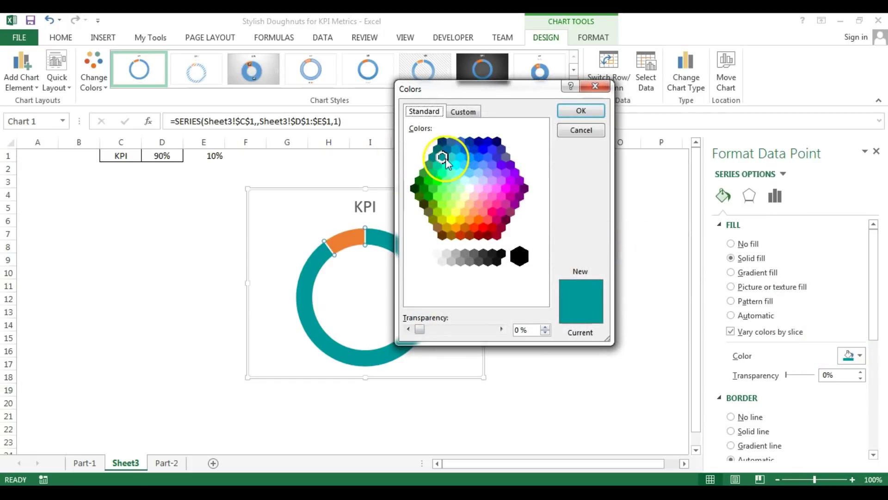
{"action": "left_click", "coordinate": [576, 110]}
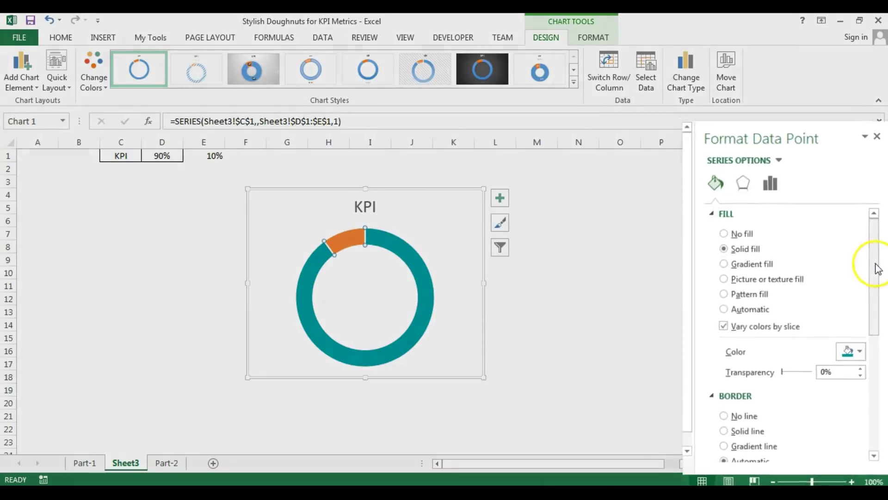
Step: Give the large 90% slice of the doughnut a solid line border in a recently used teal colour
{"action": "left_click_drag", "start_coordinate": [878, 268], "coordinate": [868, 327]}
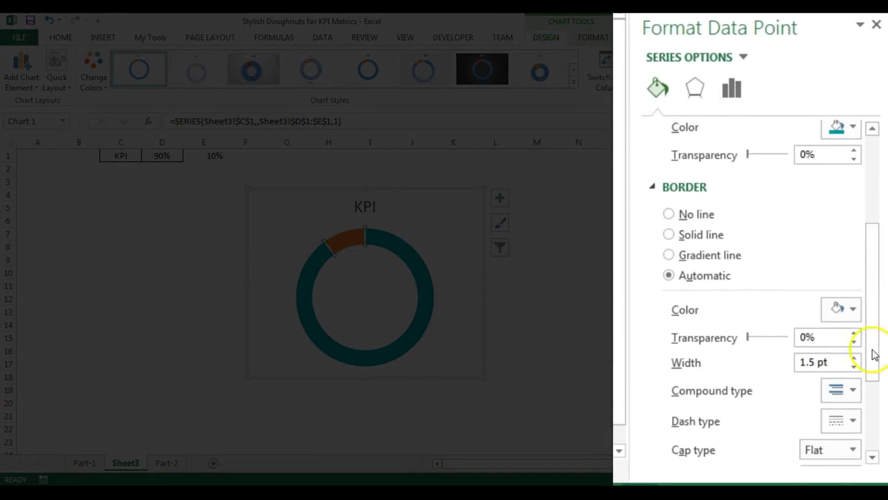
{"action": "left_click_drag", "start_coordinate": [866, 297], "coordinate": [871, 301]}
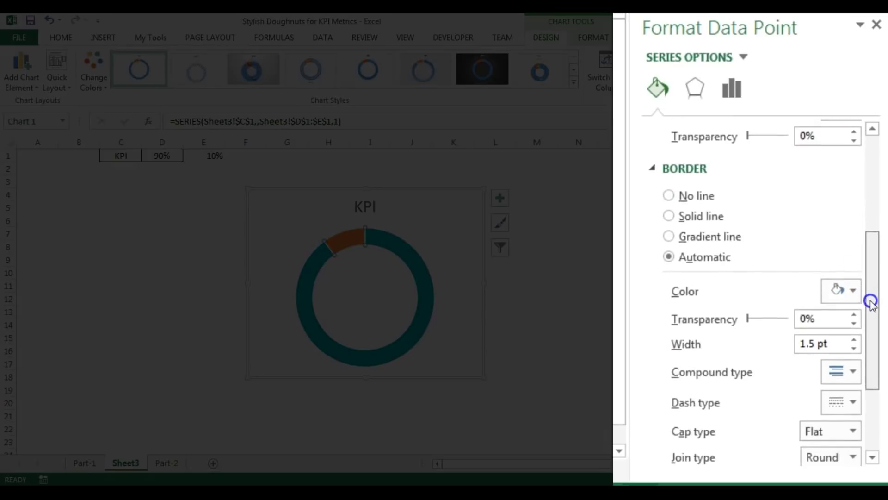
{"action": "left_click", "coordinate": [682, 217]}
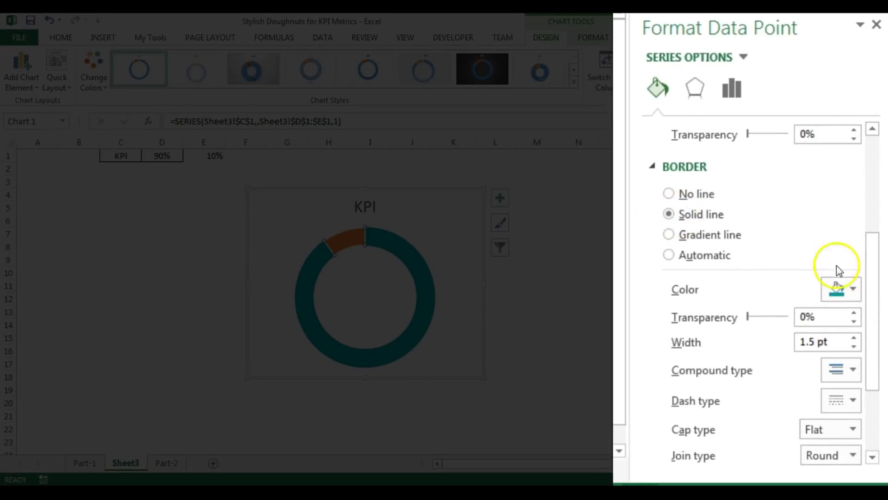
{"action": "left_click", "coordinate": [851, 288]}
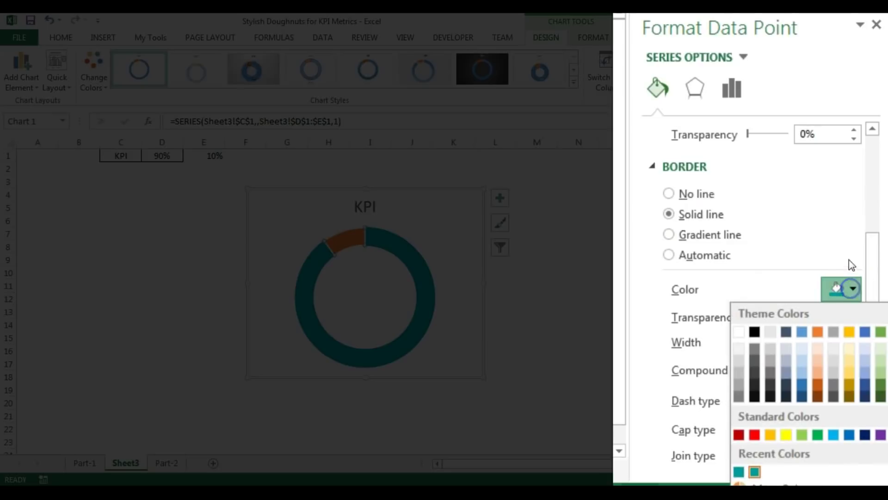
{"action": "left_click", "coordinate": [755, 472]}
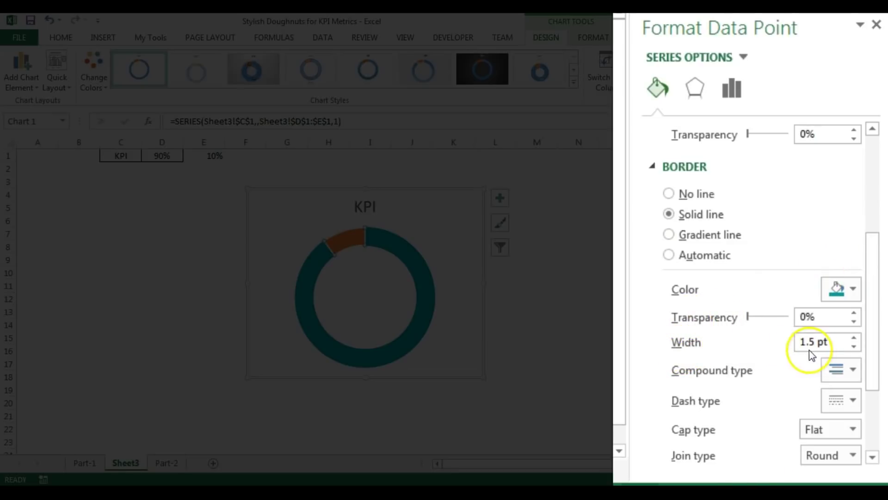
Step: Set the border width of the large teal slice to 15 pt
{"action": "left_click_drag", "start_coordinate": [874, 341], "coordinate": [872, 367]}
{"action": "left_click", "coordinate": [805, 280]}
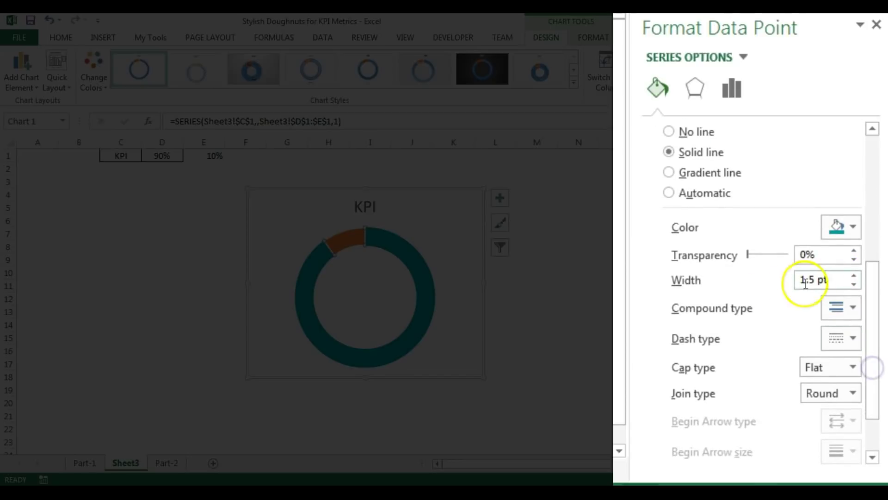
{"action": "left_click_drag", "start_coordinate": [828, 279], "coordinate": [788, 282]}
{"action": "type", "text": "15"}
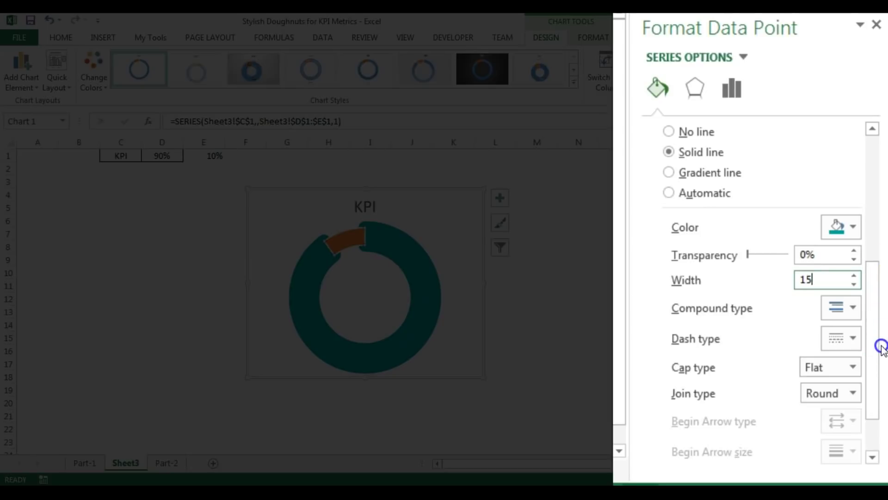
Step: Keep the large slice's border cap type at Flat and choose Round as its join type
{"action": "left_click_drag", "start_coordinate": [881, 347], "coordinate": [874, 371]}
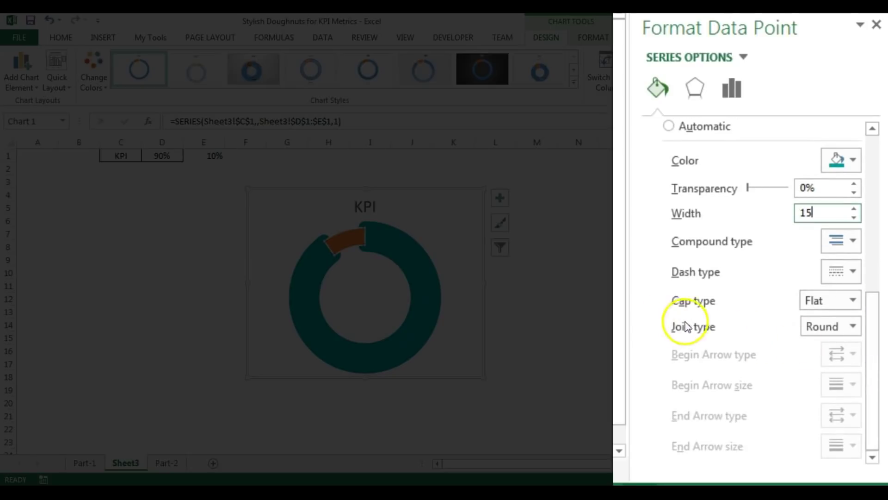
{"action": "left_click", "coordinate": [853, 301]}
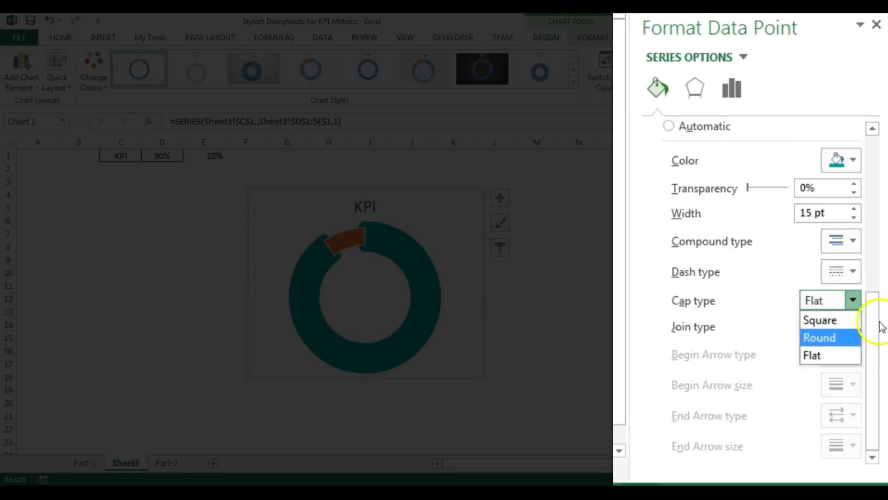
{"action": "left_click", "coordinate": [747, 297]}
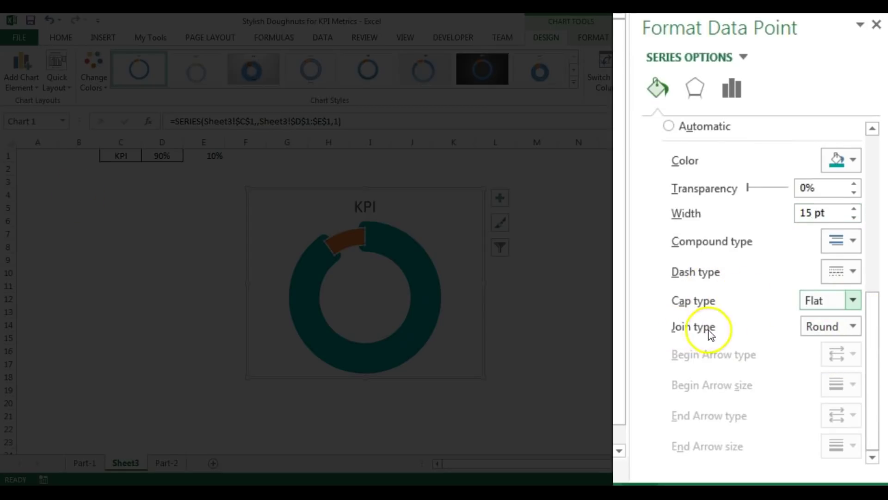
{"action": "left_click", "coordinate": [852, 327]}
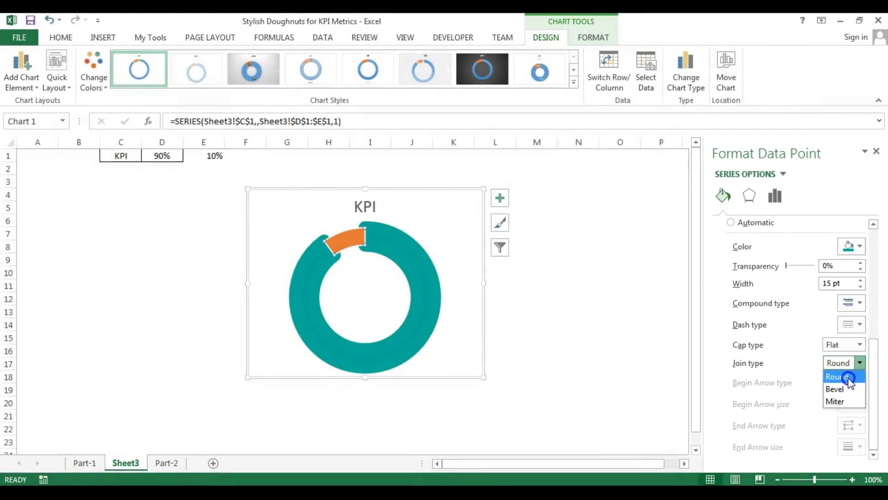
{"action": "left_click", "coordinate": [835, 348]}
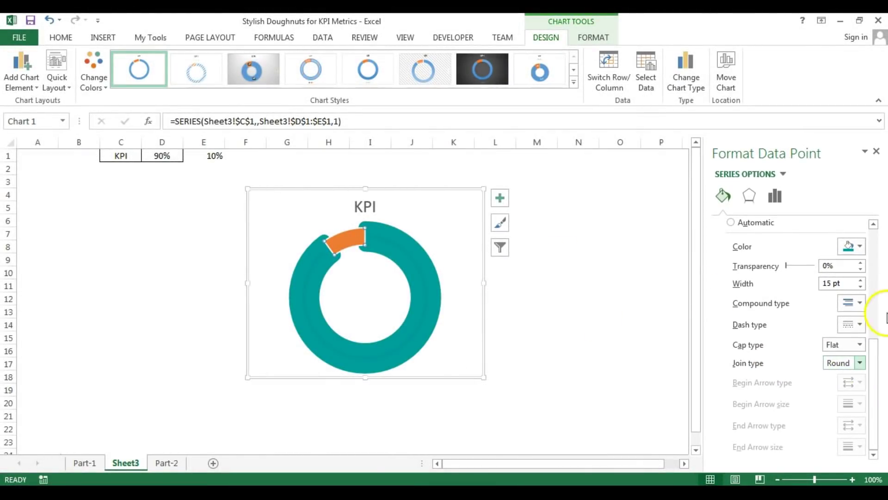
Step: Recolour the large slice's border with the recent teal shade that matches its fill
{"action": "left_click_drag", "start_coordinate": [873, 363], "coordinate": [874, 317]}
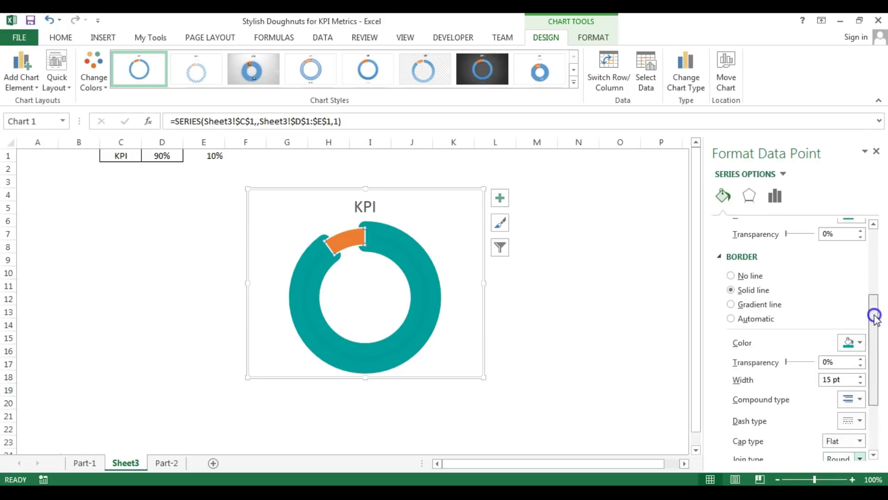
{"action": "left_click", "coordinate": [858, 342]}
{"action": "left_click", "coordinate": [790, 316]}
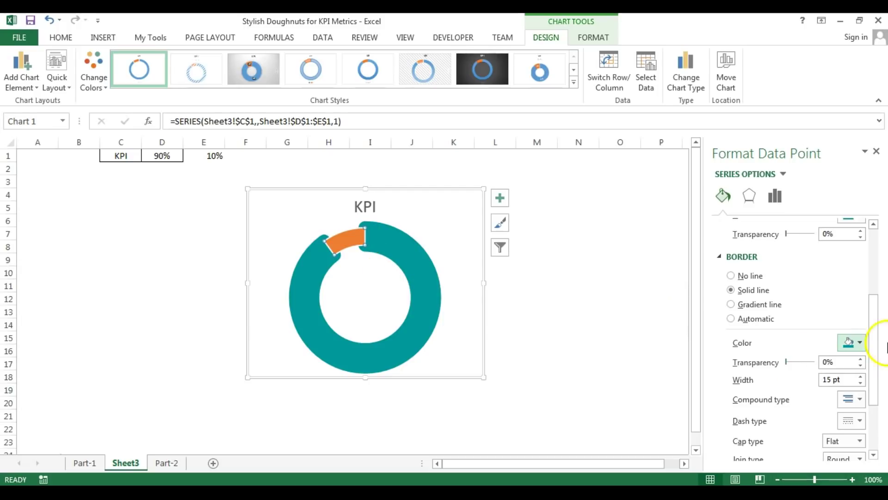
{"action": "left_click_drag", "start_coordinate": [873, 370], "coordinate": [873, 341]}
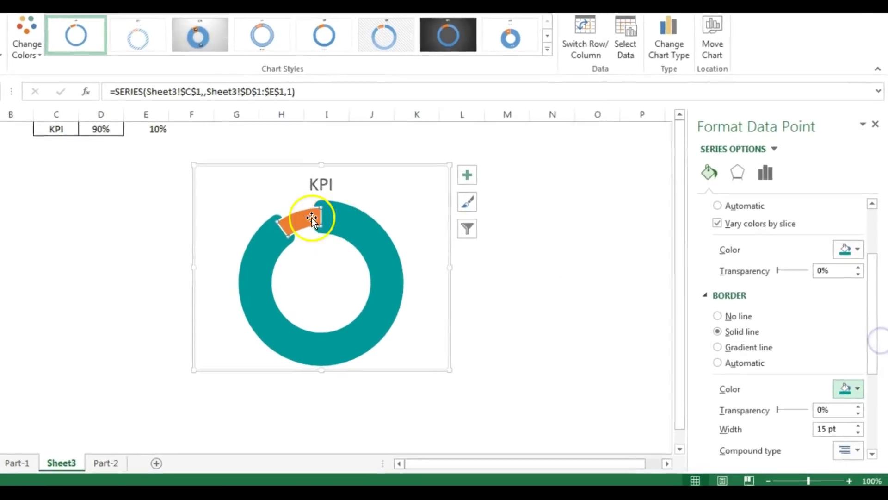
Step: Remove the border of the small 10% slice and give it the same solid teal fill as the large slice
{"action": "left_click", "coordinate": [191, 168]}
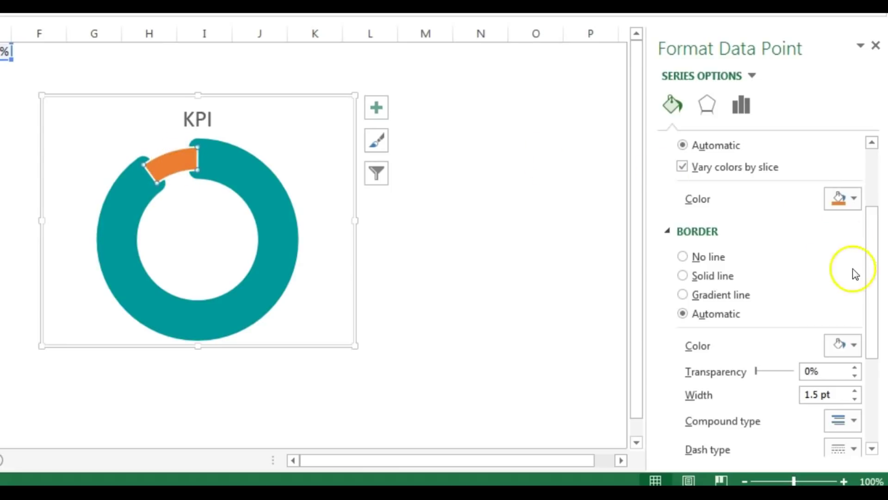
{"action": "left_click", "coordinate": [684, 258]}
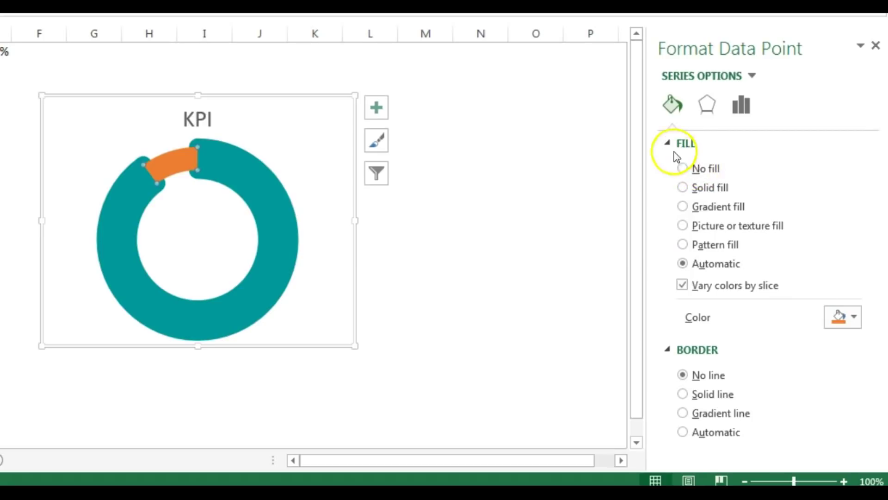
{"action": "left_click", "coordinate": [708, 188]}
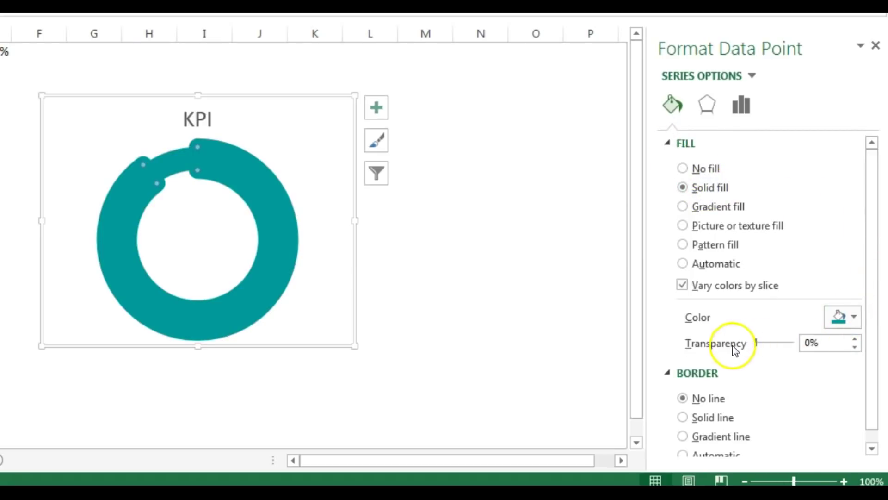
{"action": "left_click", "coordinate": [857, 319]}
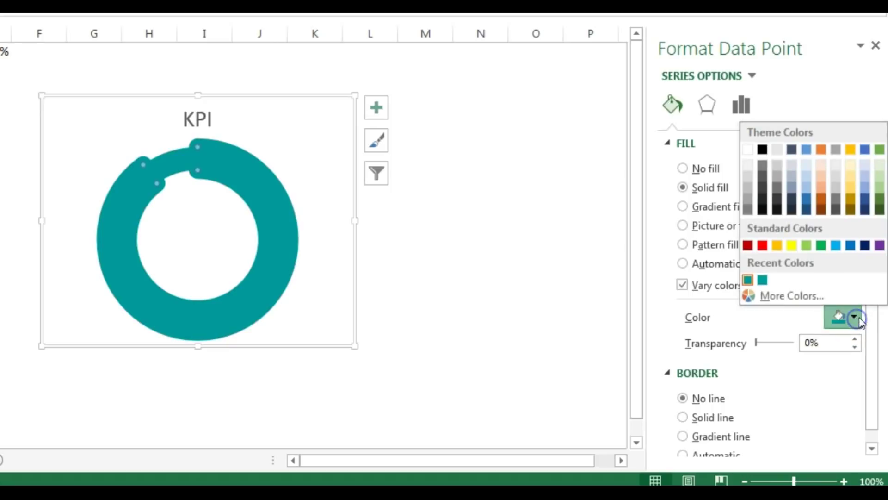
{"action": "left_click", "coordinate": [748, 280]}
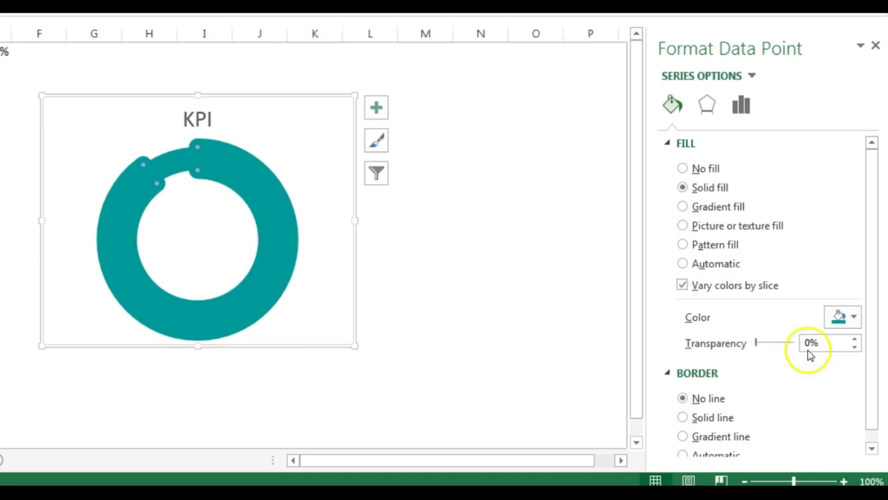
Step: Set the fill transparency of the small slice to 75% and deselect the chart
{"action": "left_click", "coordinate": [775, 342]}
{"action": "type", "text": "75"}
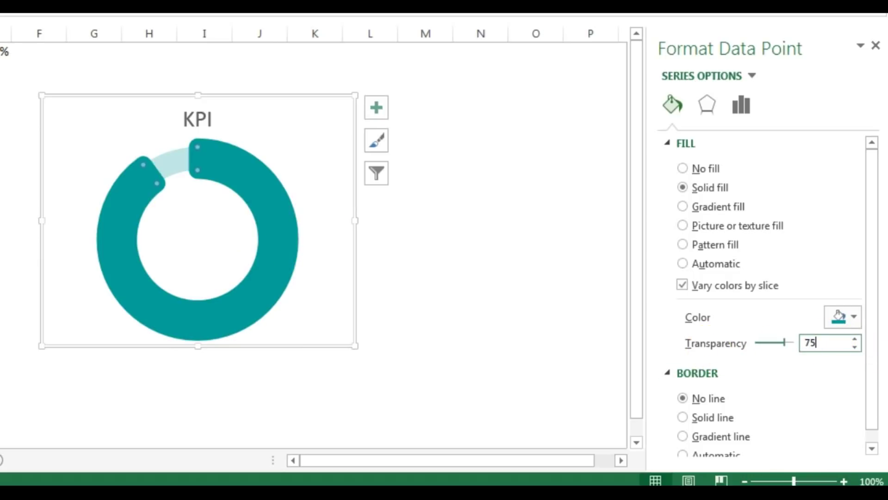
{"action": "left_click", "coordinate": [468, 240]}
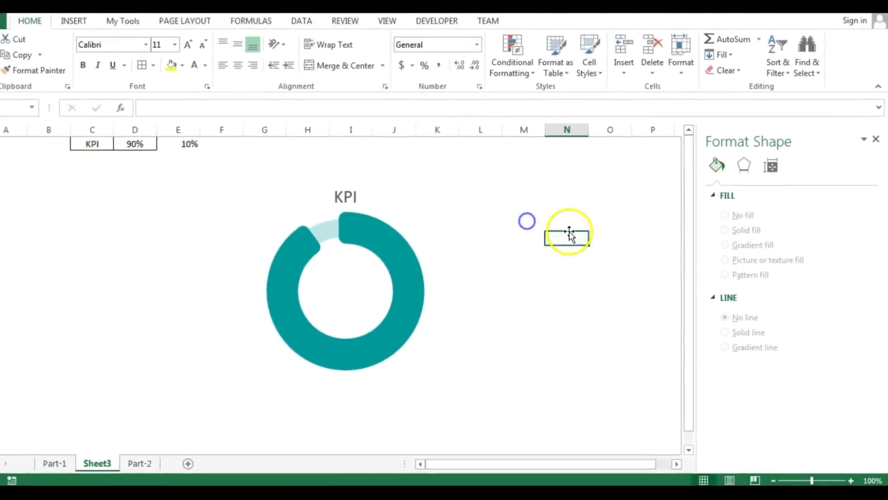
Step: Test the doughnut by changing the KPI value in cell D1 to 50%, followed by 45%
{"action": "left_click", "coordinate": [167, 158]}
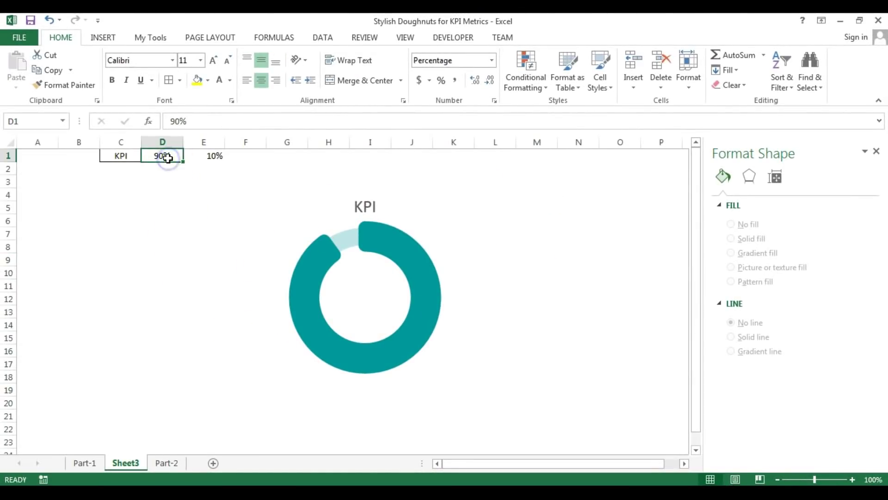
{"action": "type", "text": "50"}
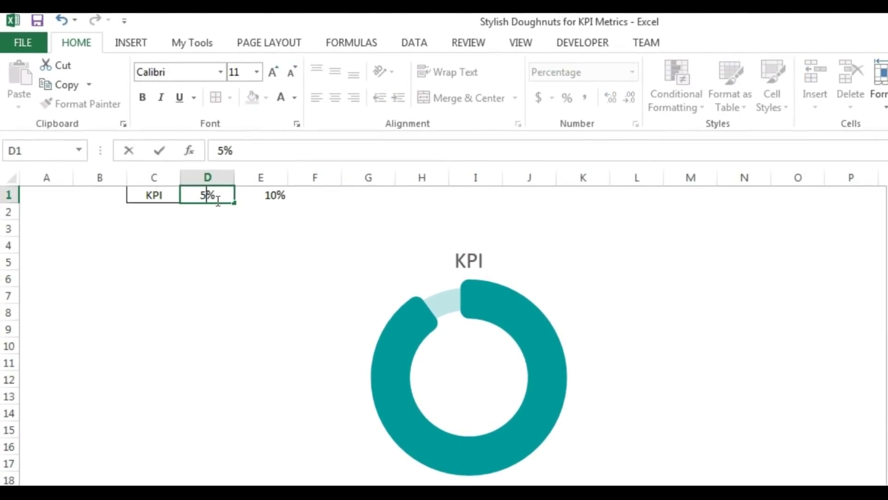
{"action": "key", "text": "Return"}
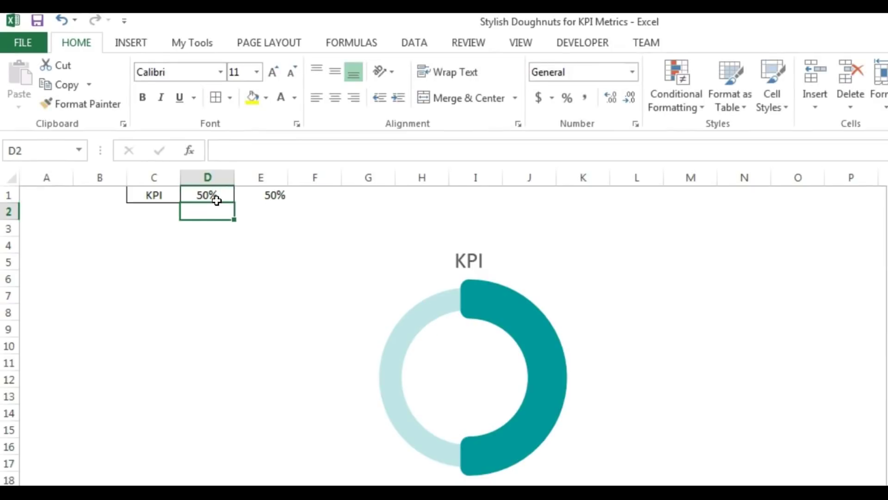
{"action": "left_click", "coordinate": [217, 200]}
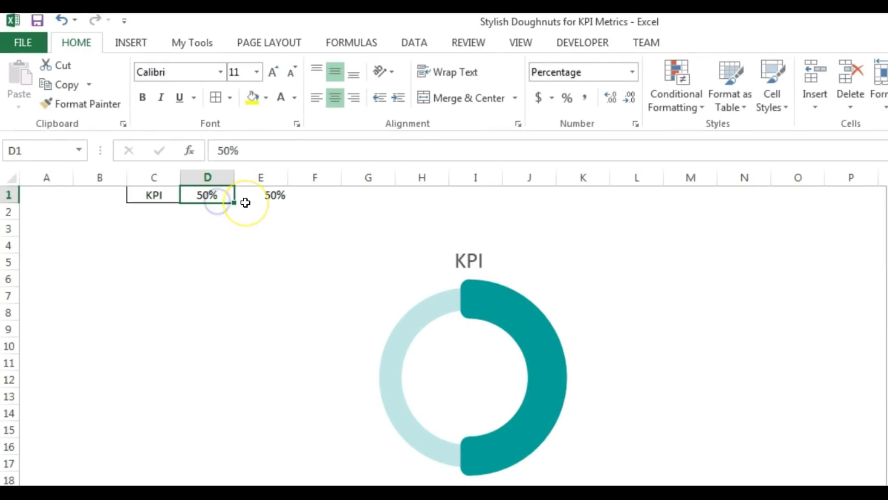
{"action": "type", "text": "45"}
{"action": "key", "text": "Return"}
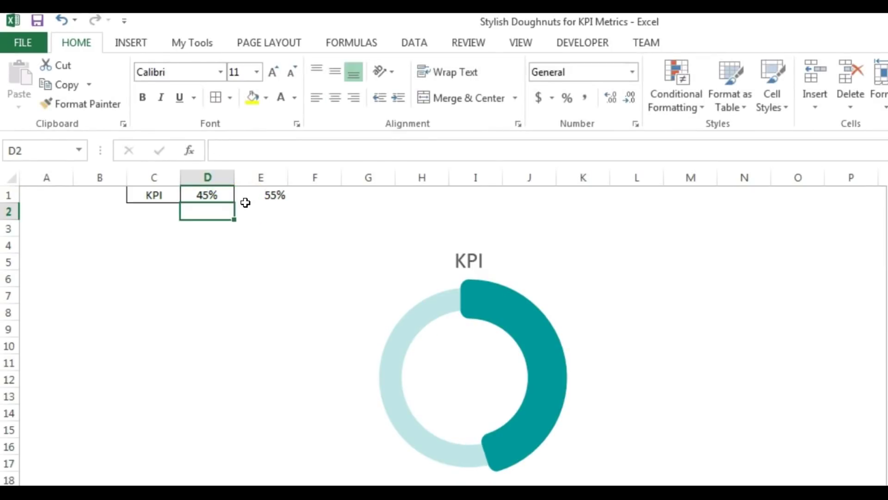
{"action": "left_click", "coordinate": [189, 277]}
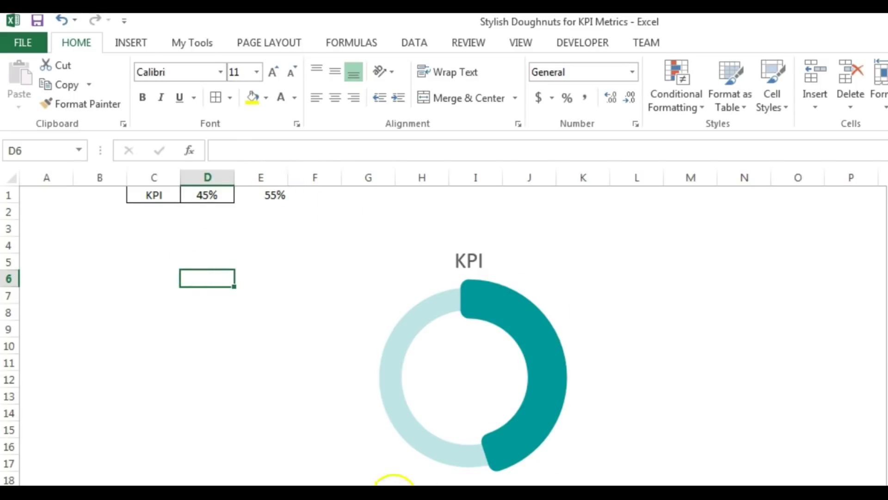
Step: Insert a small text box in the empty centre of the doughnut chart
{"action": "left_click", "coordinate": [131, 43]}
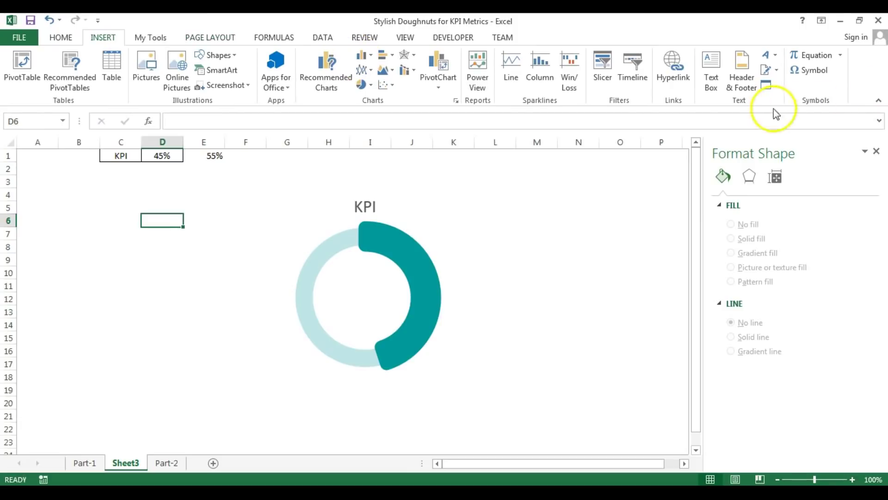
{"action": "left_click", "coordinate": [712, 68]}
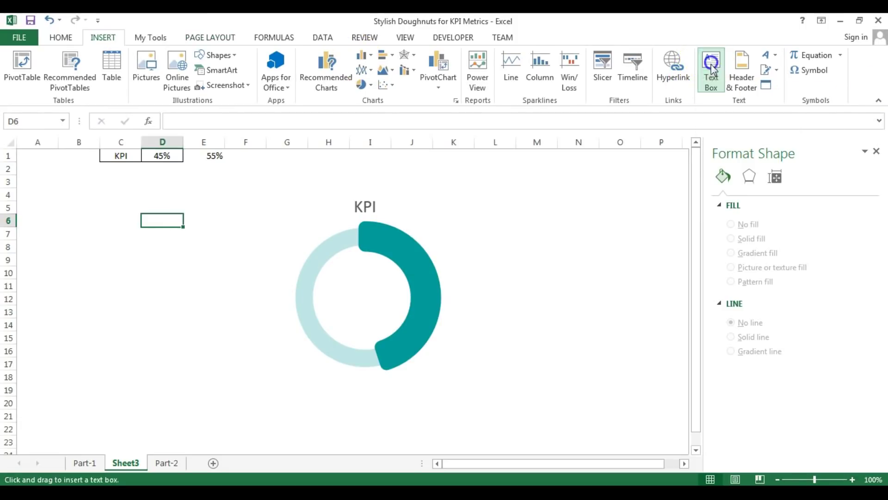
{"action": "left_click_drag", "start_coordinate": [337, 285], "coordinate": [401, 311]}
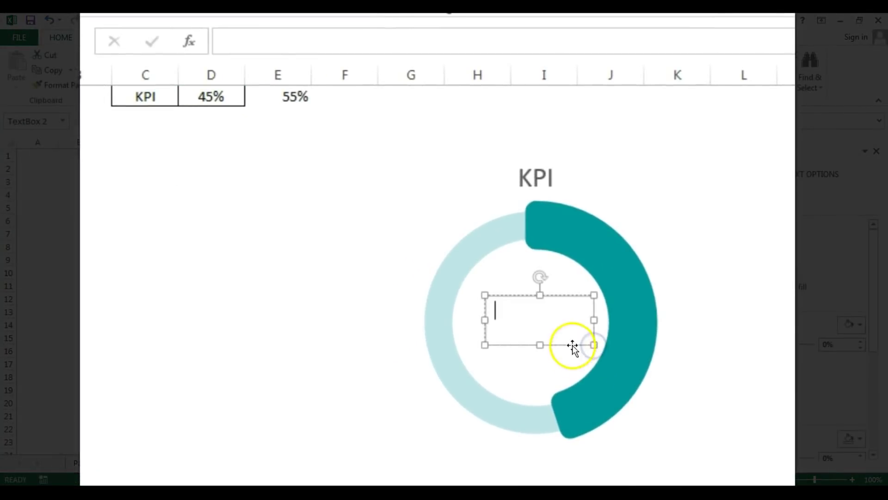
Step: Link the text box in the doughnut's centre to the KPI percentage with the formula =$D$1
{"action": "left_click", "coordinate": [562, 345]}
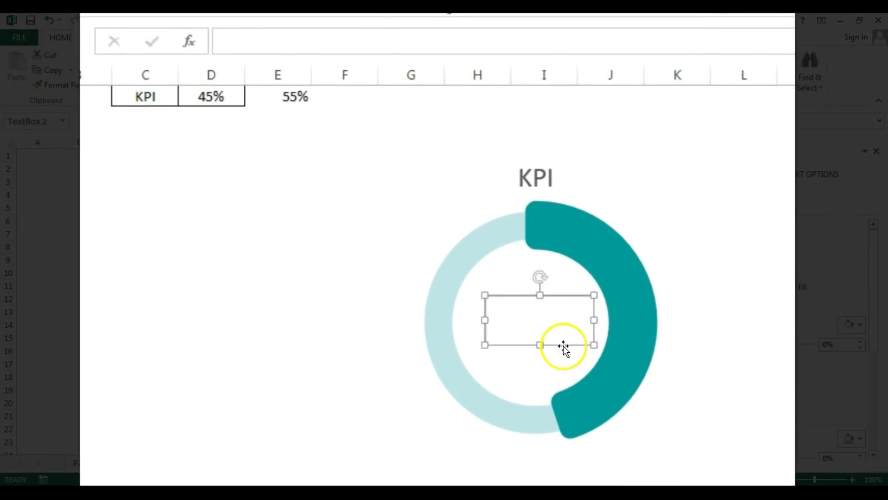
{"action": "left_click", "coordinate": [357, 41]}
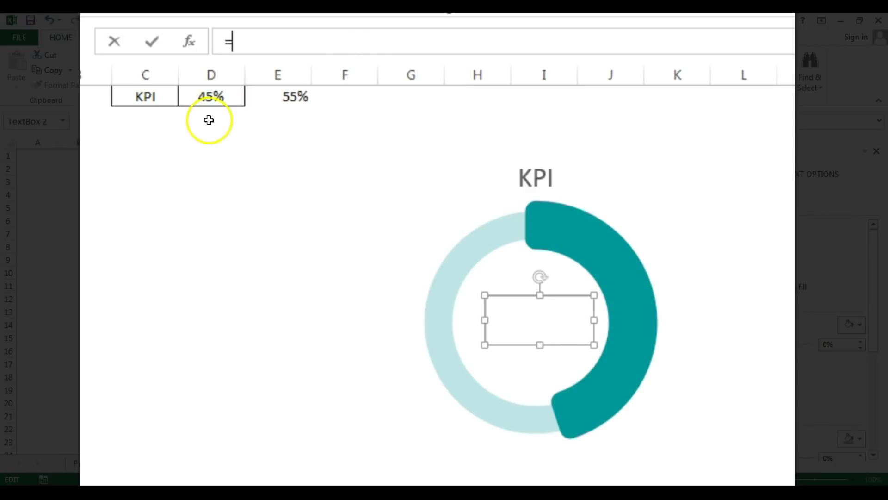
{"action": "left_click", "coordinate": [220, 93]}
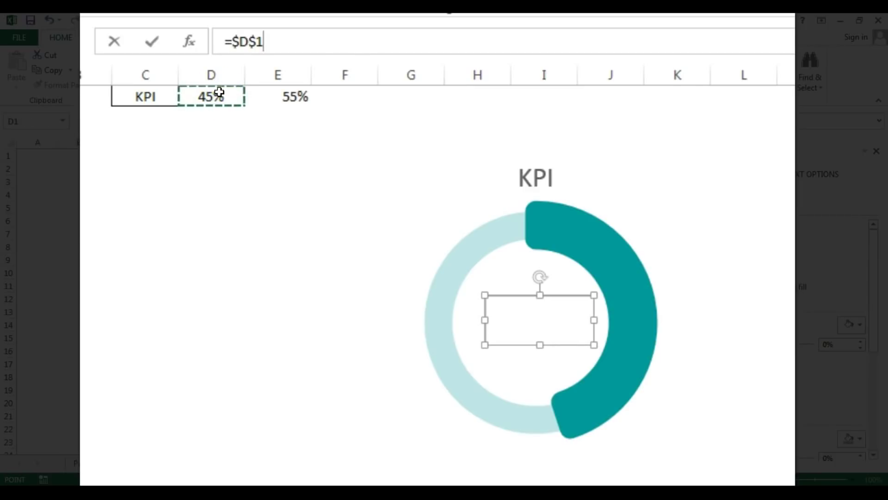
{"action": "key", "text": "Return"}
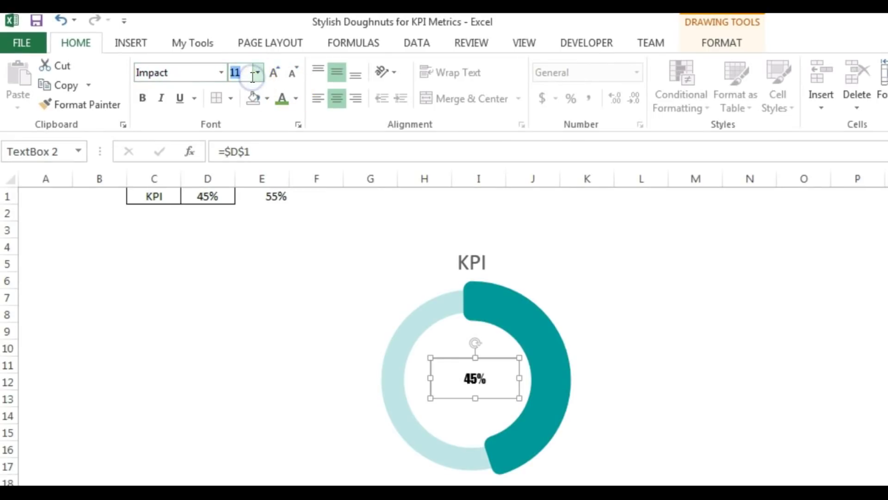
Step: Set the centre label's font size to 32 and colour its text with the recent teal
{"action": "type", "text": "2"}
{"action": "key", "text": "Return"}
{"action": "left_click", "coordinate": [285, 134]}
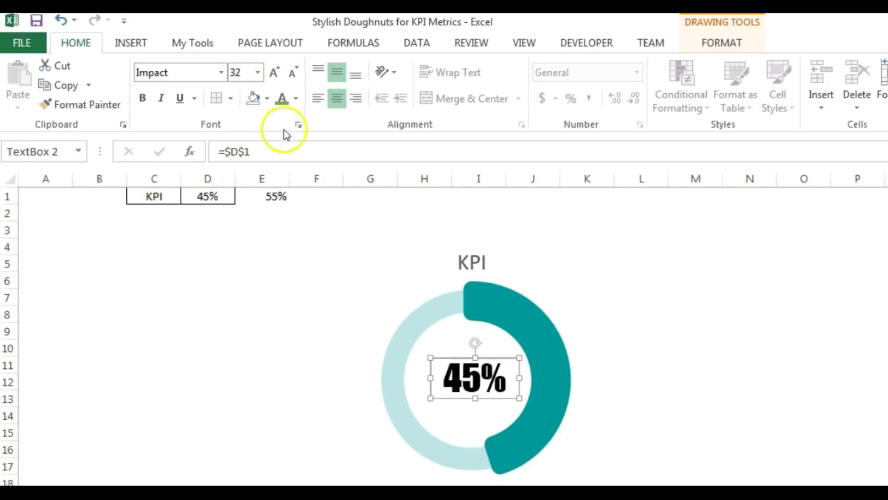
{"action": "left_click", "coordinate": [297, 105]}
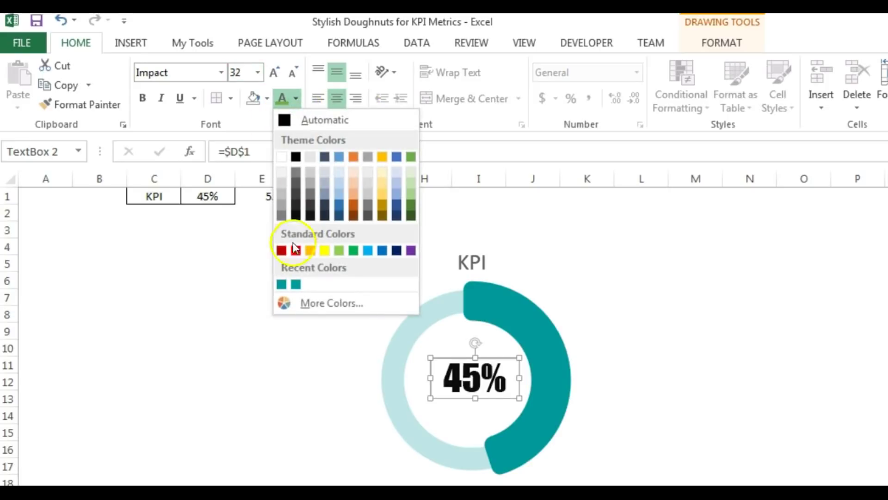
{"action": "left_click", "coordinate": [282, 285]}
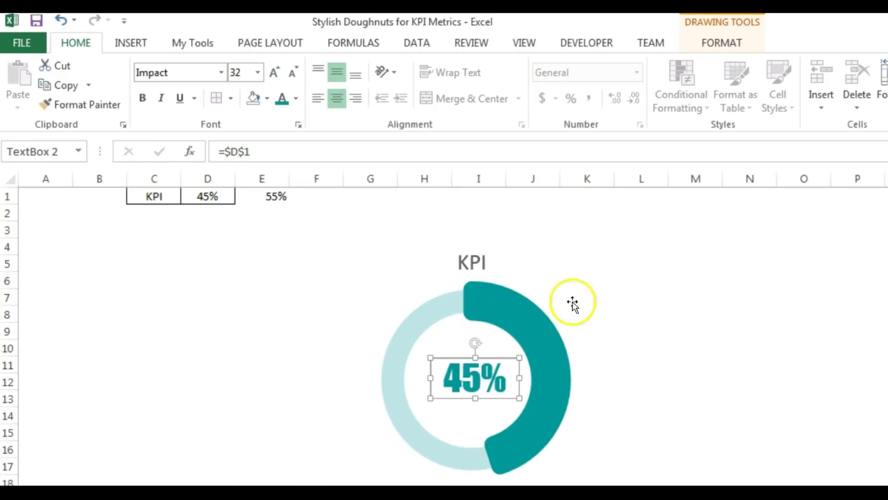
Step: Recolour the KPI chart title in the same teal as the centre label and deselect the chart
{"action": "left_click", "coordinate": [472, 268]}
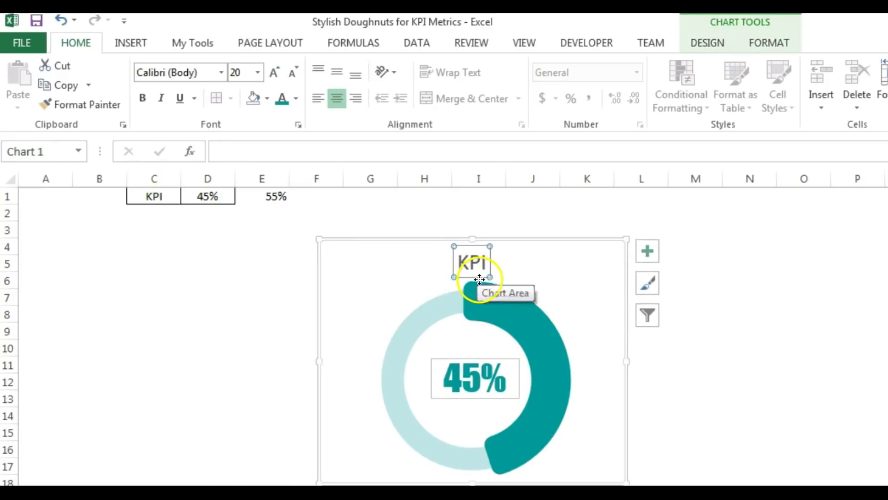
{"action": "left_click", "coordinate": [282, 98]}
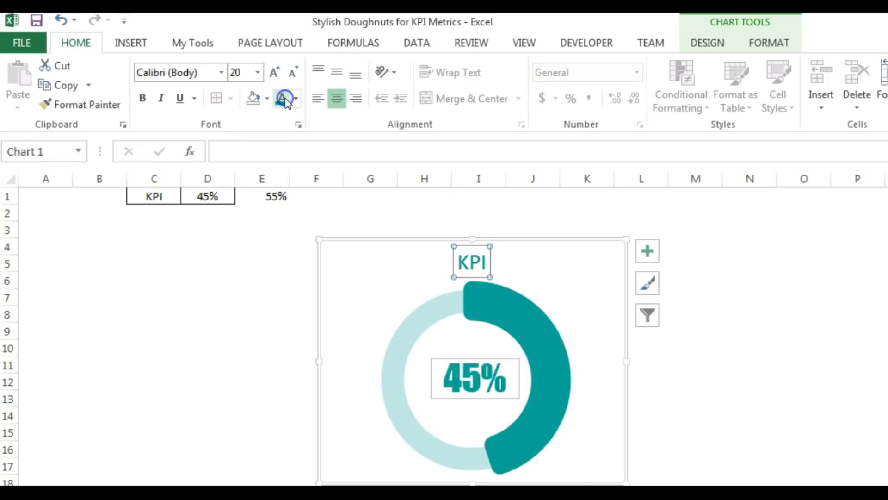
{"action": "left_click", "coordinate": [709, 447]}
Step: Remove the outline and the fill from the percentage text box in the doughnut's centre
{"action": "left_click", "coordinate": [599, 358]}
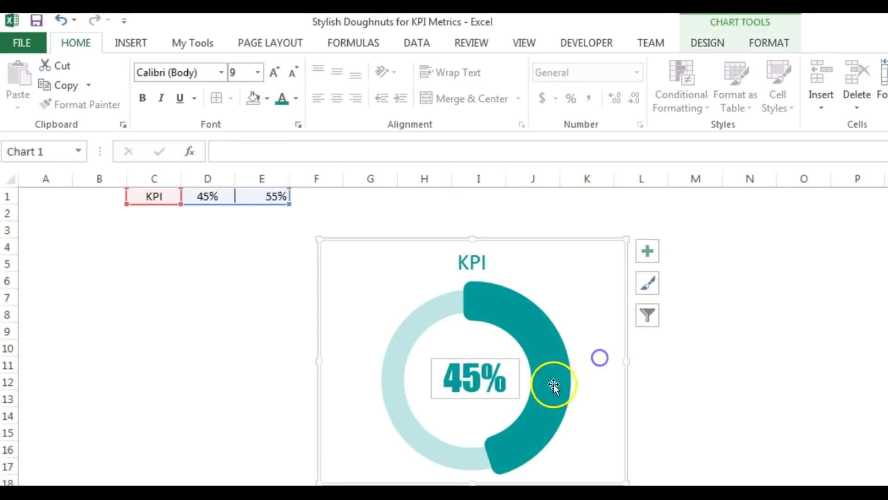
{"action": "left_click", "coordinate": [504, 399]}
{"action": "left_click", "coordinate": [708, 388]}
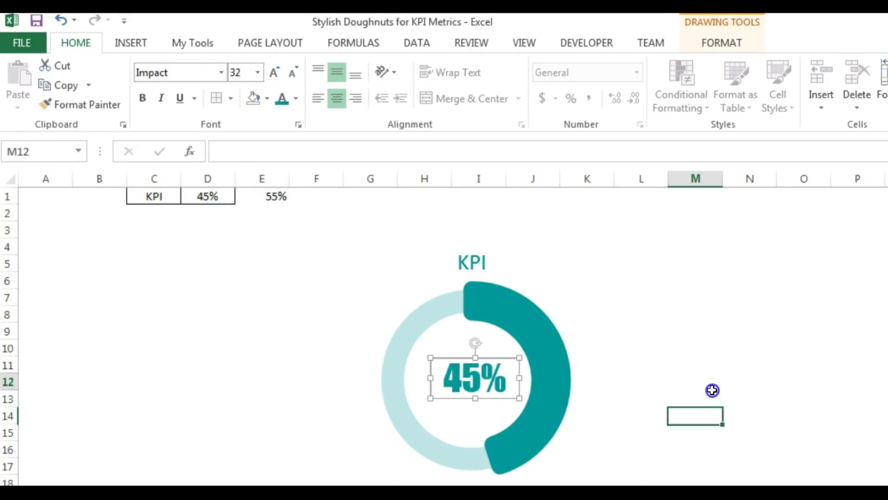
{"action": "left_click", "coordinate": [505, 401]}
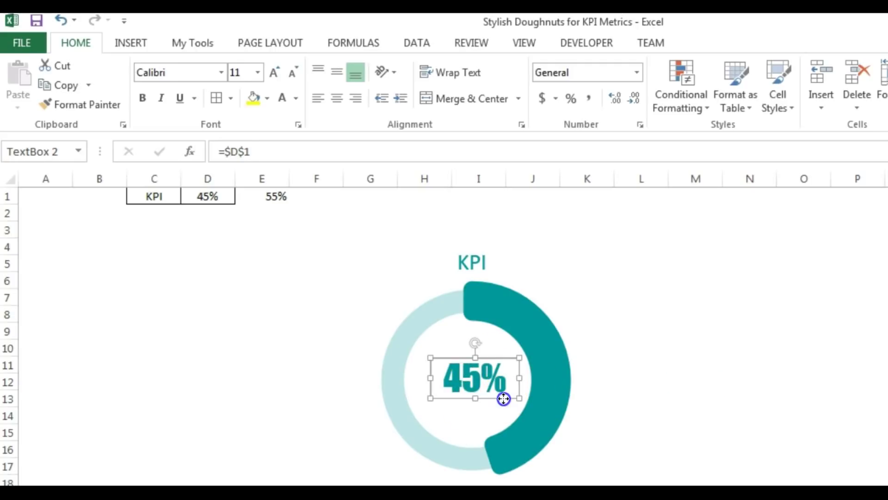
{"action": "left_click", "coordinate": [730, 43]}
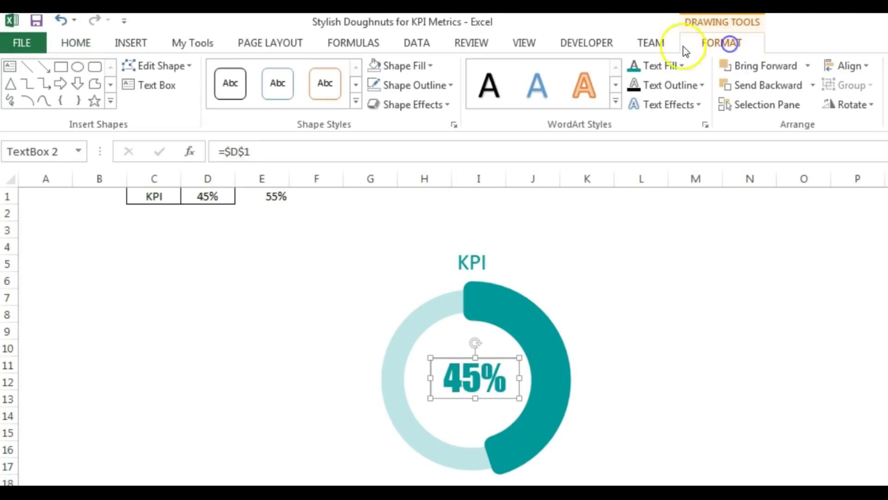
{"action": "left_click", "coordinate": [432, 85]}
{"action": "left_click", "coordinate": [417, 292]}
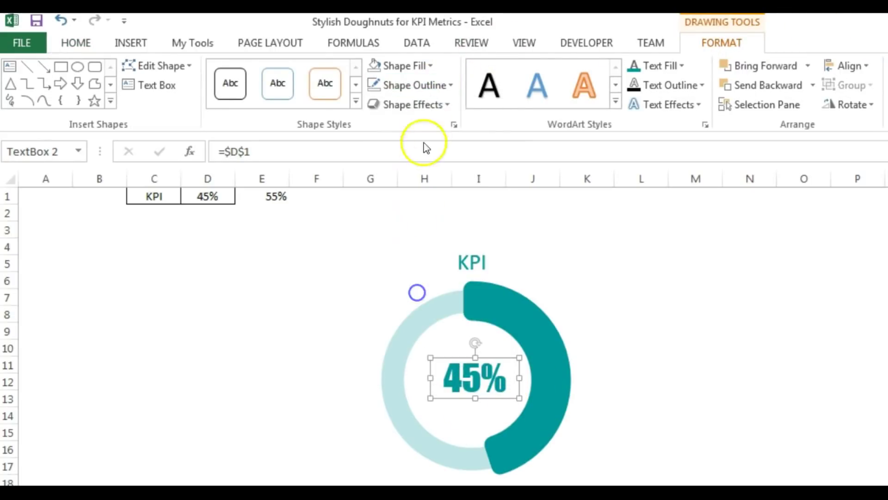
{"action": "left_click", "coordinate": [425, 65]}
{"action": "left_click", "coordinate": [406, 266]}
{"action": "left_click", "coordinate": [816, 383]}
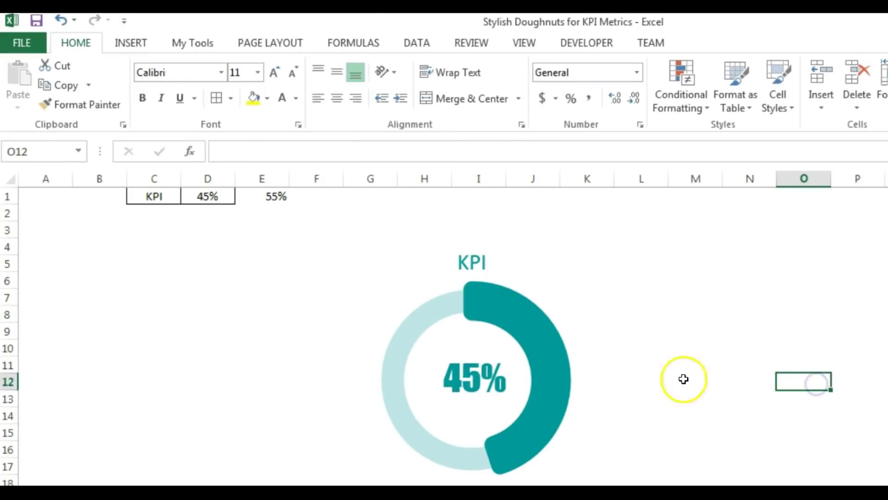
Step: Nudge the chart slightly down, group it with its centre text box, and move the group up and left to sit below the KPI cells
{"action": "left_click", "coordinate": [616, 355]}
{"action": "mouse_move", "coordinate": [625, 386]}
{"action": "left_mouse_down"}
{"action": "mouse_move", "coordinate": [605, 388]}
{"action": "mouse_move", "coordinate": [625, 389]}
{"action": "left_mouse_up"}
{"action": "left_click", "coordinate": [486, 382]}
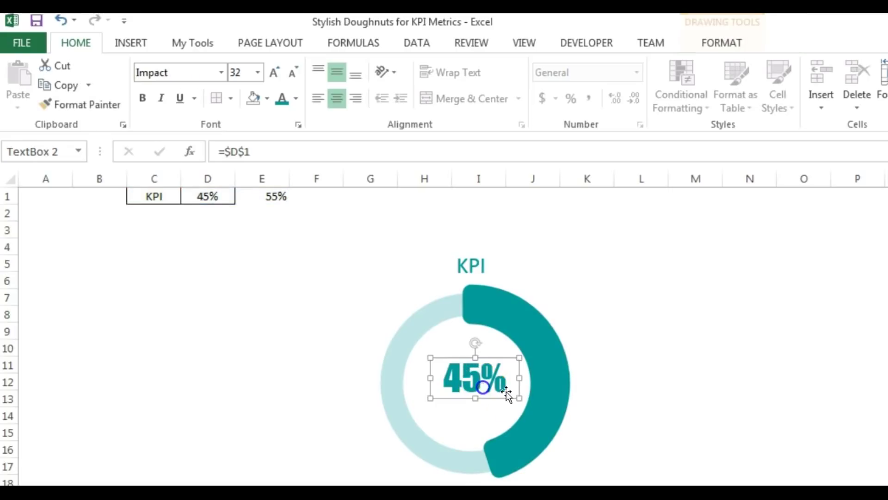
{"action": "right_click", "coordinate": [552, 345]}
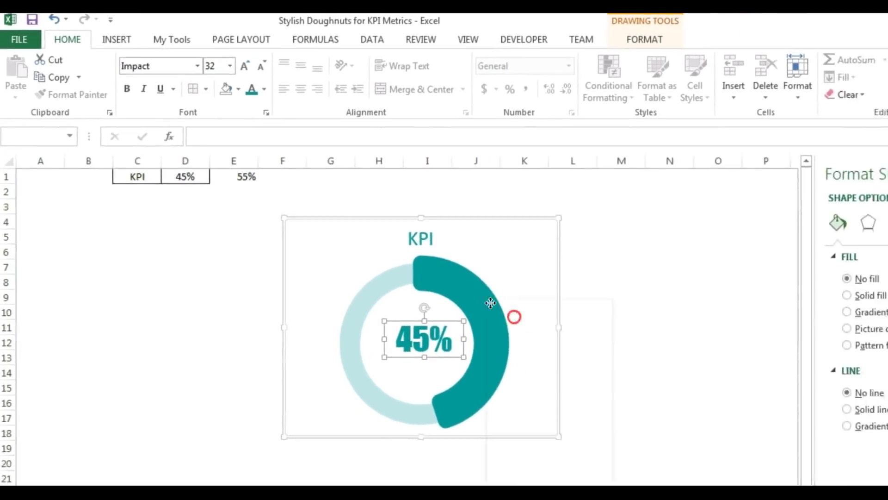
{"action": "mouse_move", "coordinate": [632, 427]}
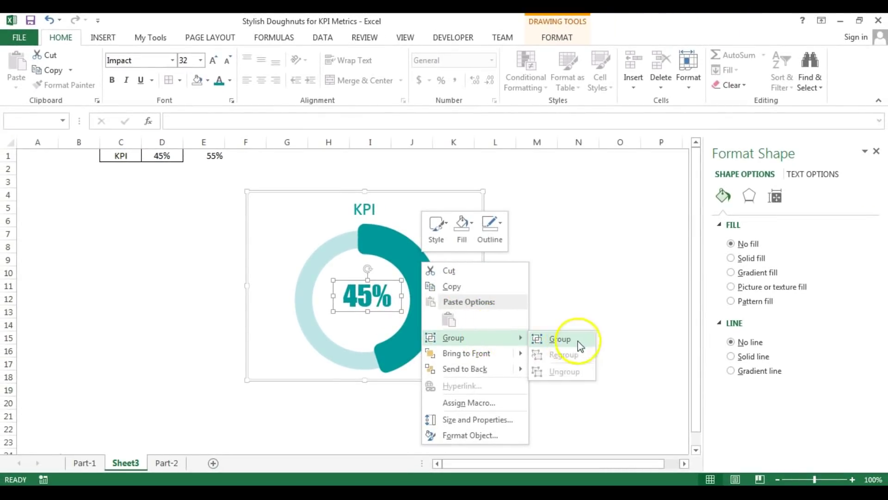
{"action": "left_click", "coordinate": [578, 340]}
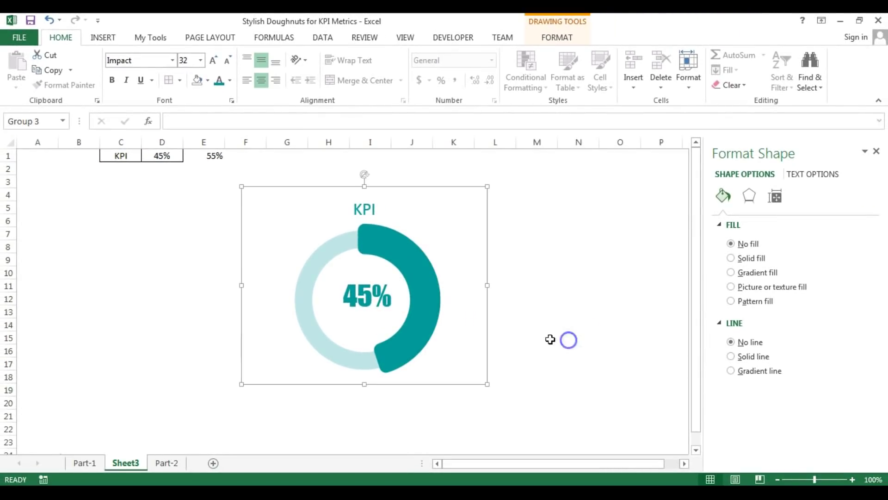
{"action": "left_click_drag", "start_coordinate": [488, 343], "coordinate": [409, 325]}
{"action": "left_click", "coordinate": [536, 324]}
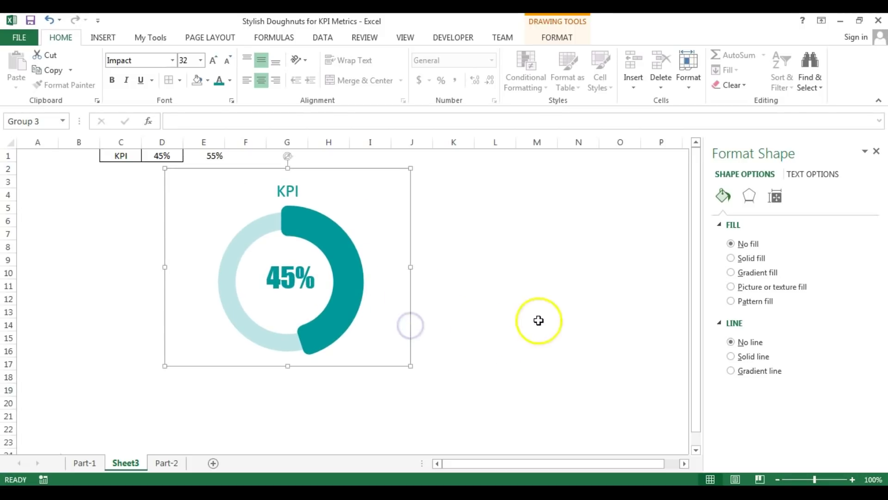
Step: Look at the finished doughnut samples on the Part-1 sheet and return to Sheet3
{"action": "left_click", "coordinate": [84, 462]}
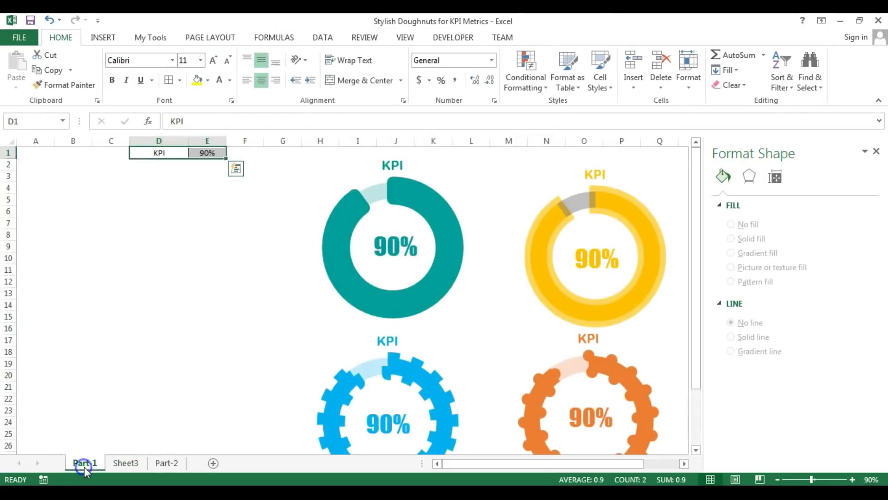
{"action": "left_click", "coordinate": [644, 221]}
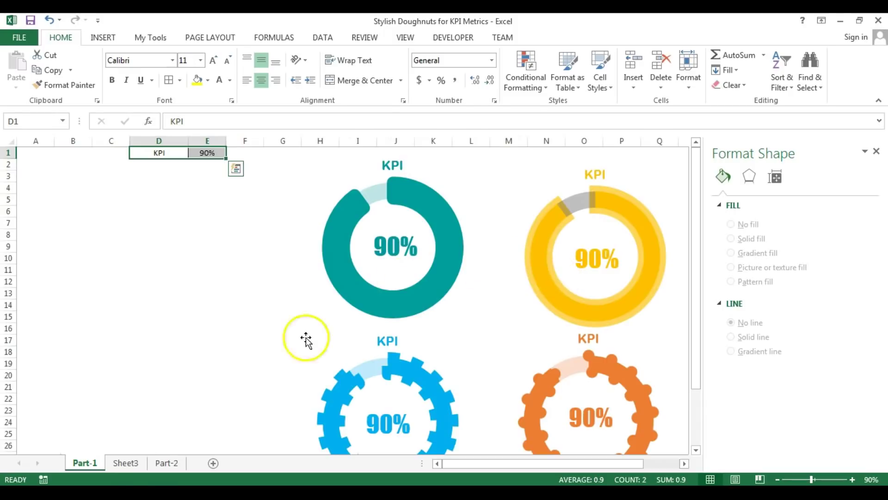
{"action": "left_click", "coordinate": [125, 463]}
Step: Duplicate the grouped KPI doughnut and place the copy beside the original, starting around column I
{"action": "left_click", "coordinate": [342, 245]}
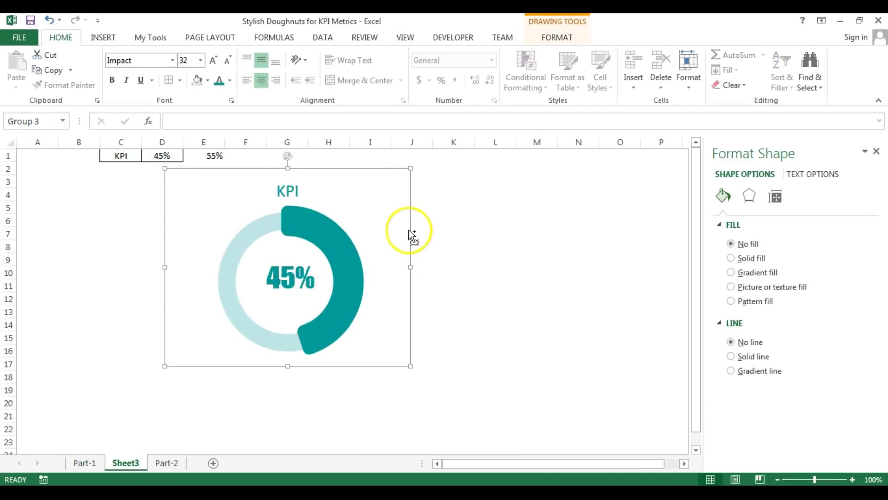
{"action": "key", "text": "ctrl+c"}
{"action": "left_click", "coordinate": [502, 180]}
{"action": "key", "text": "ctrl+v"}
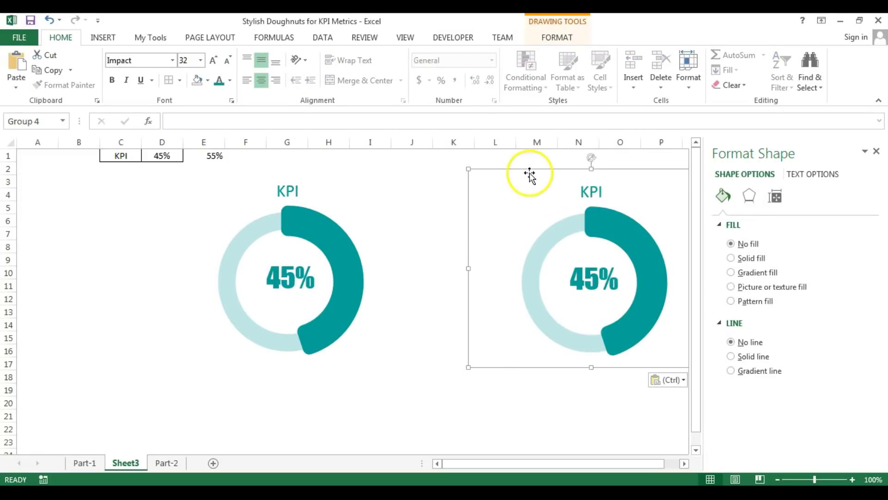
{"action": "left_click_drag", "start_coordinate": [537, 168], "coordinate": [448, 169]}
Step: Change the solid fill of the copied doughnut's 45% slice to the standard golden yellow
{"action": "left_click", "coordinate": [531, 226]}
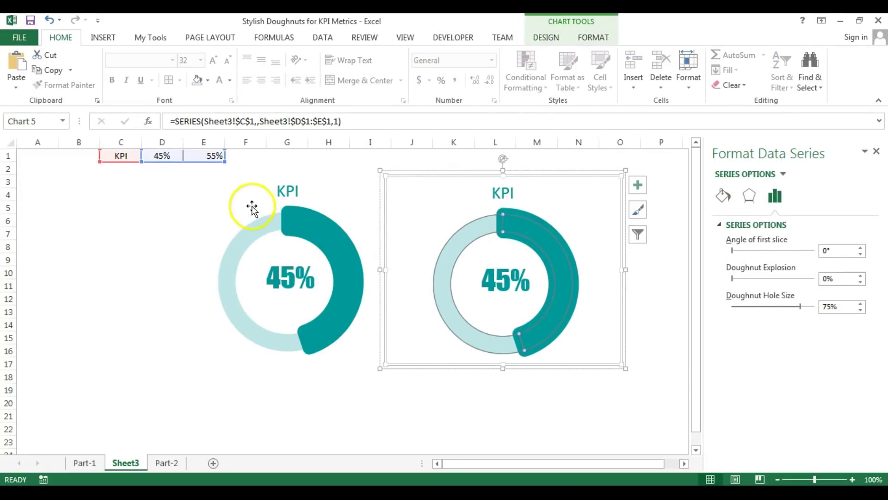
{"action": "left_click", "coordinate": [535, 233]}
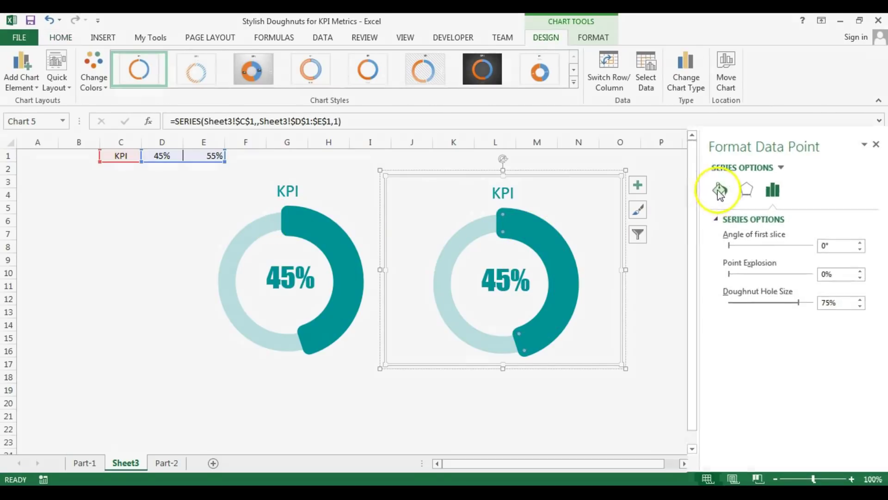
{"action": "left_click", "coordinate": [723, 195]}
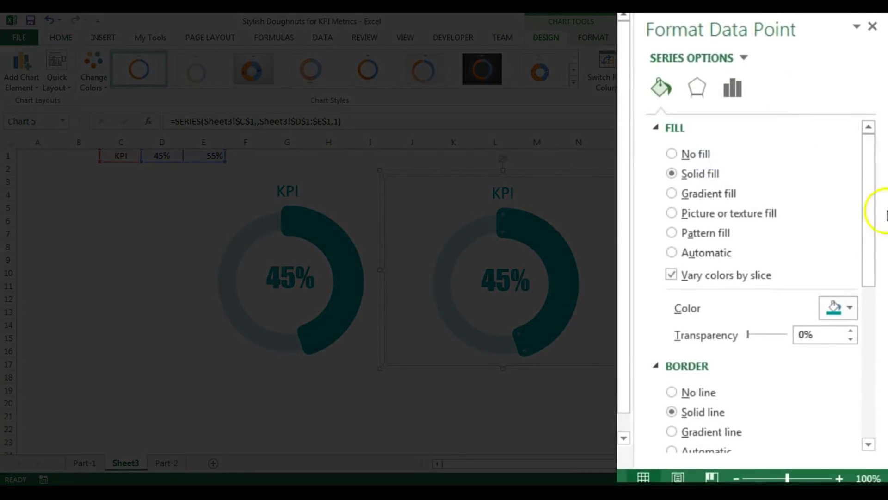
{"action": "scroll", "coordinate": [874, 217], "scroll_direction": "down", "scroll_amount": 3}
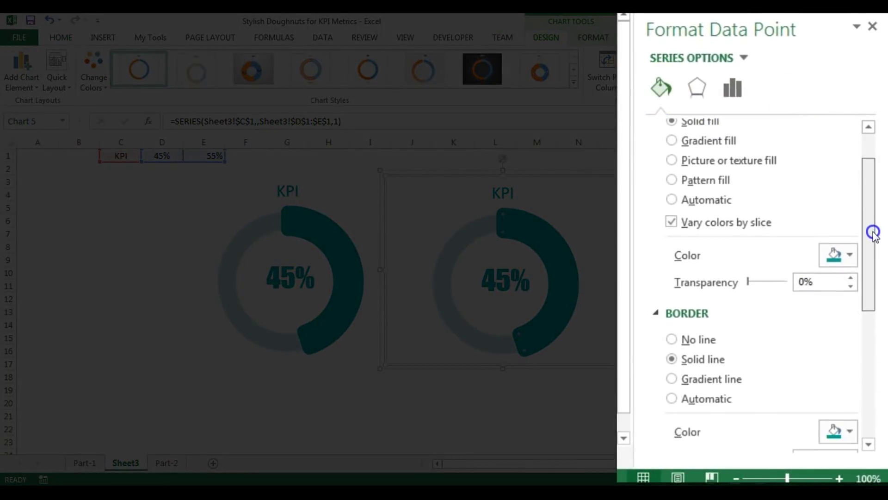
{"action": "left_click", "coordinate": [851, 250]}
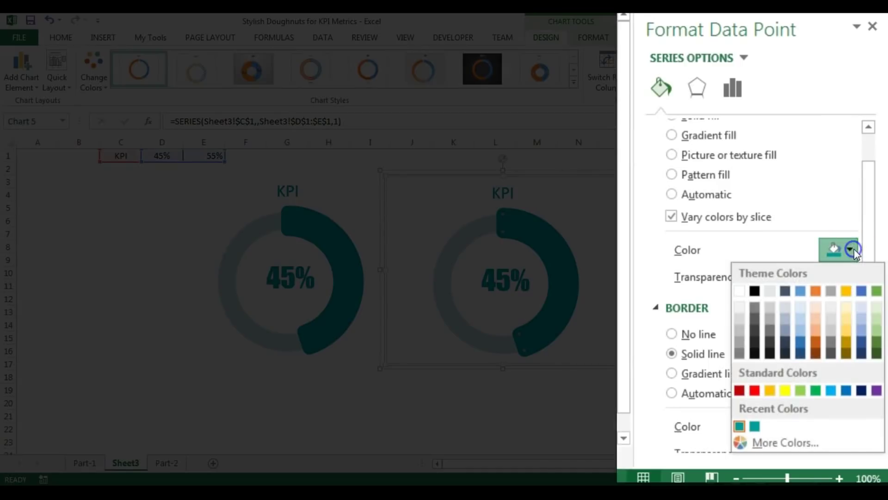
{"action": "left_click", "coordinate": [768, 391]}
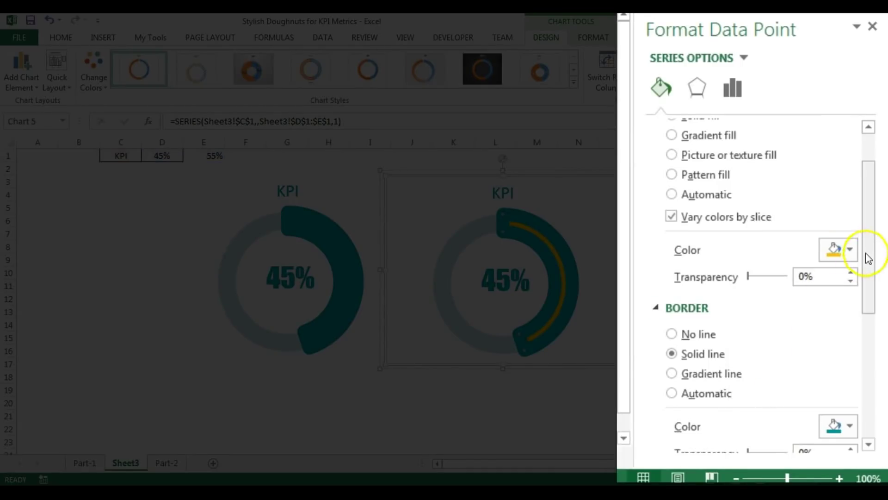
Step: Change the border colour of the copied doughnut's 45% slice to the same golden yellow as its fill
{"action": "left_click", "coordinate": [869, 158]}
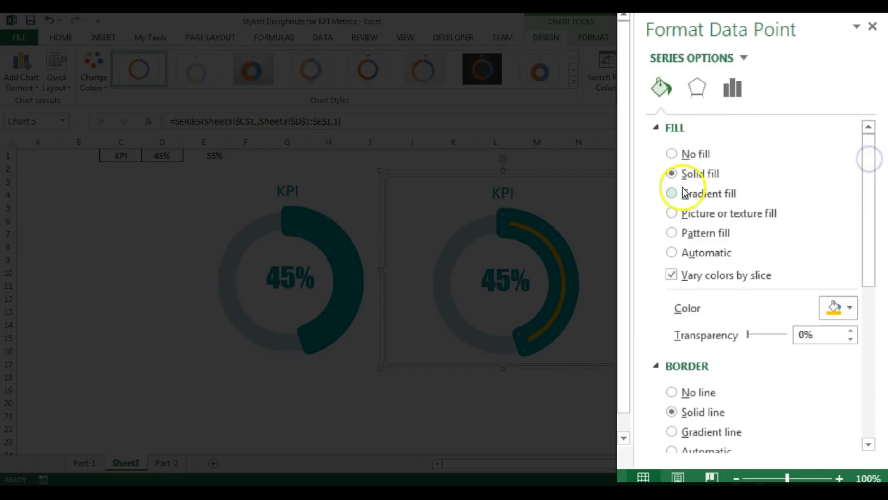
{"action": "left_click_drag", "start_coordinate": [878, 209], "coordinate": [867, 287]}
{"action": "left_click", "coordinate": [846, 283]}
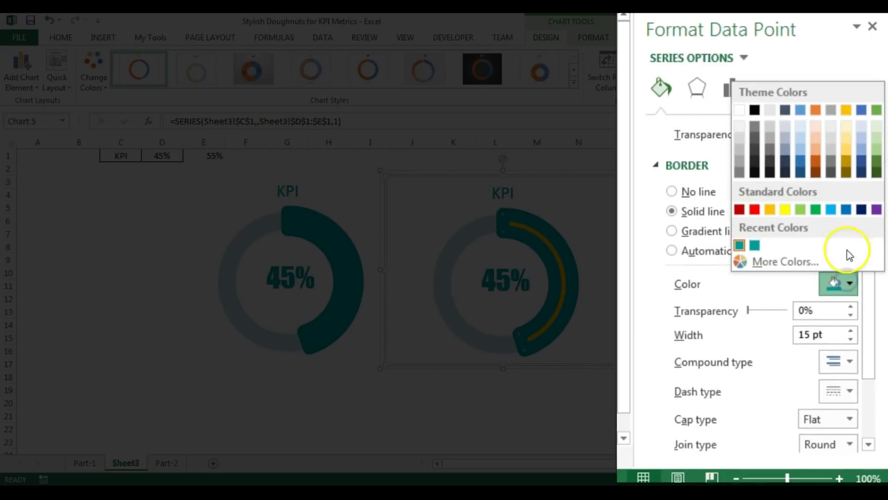
{"action": "left_click", "coordinate": [770, 210]}
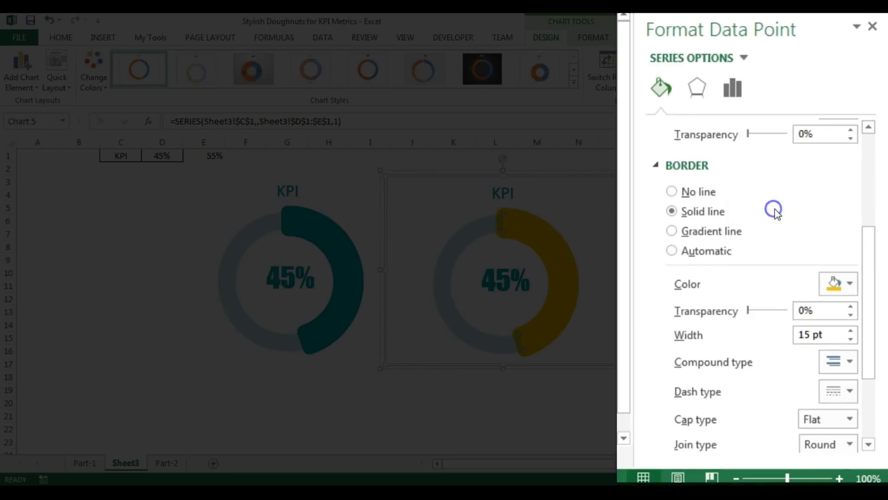
Step: Set the yellow slice's border transparency to 35% and its join type to Miter
{"action": "left_click_drag", "start_coordinate": [814, 311], "coordinate": [775, 311]}
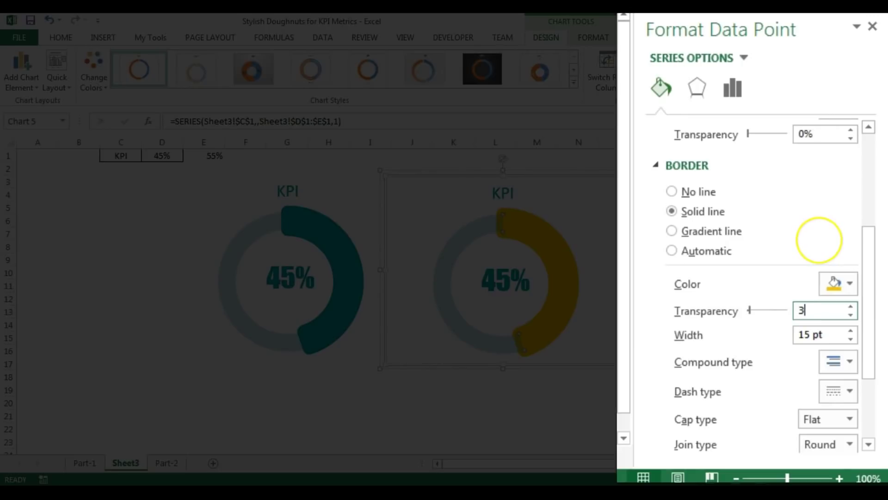
{"action": "left_click_drag", "start_coordinate": [872, 257], "coordinate": [870, 307]}
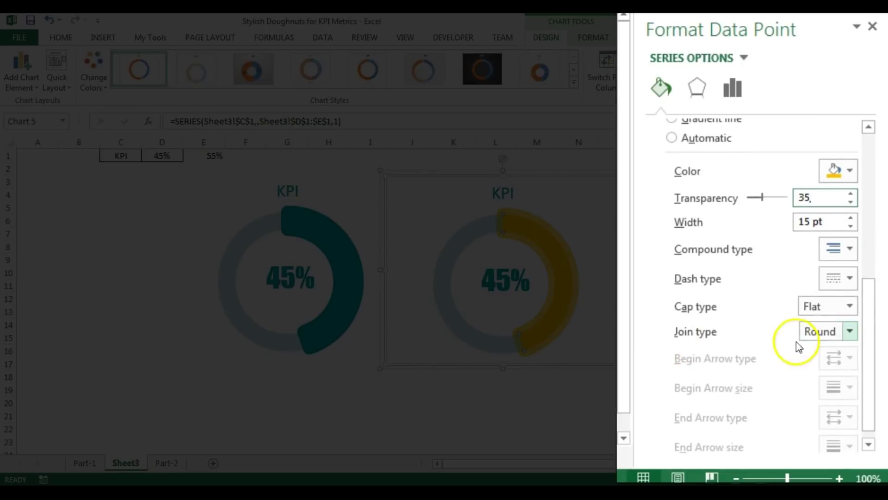
{"action": "left_click", "coordinate": [846, 333]}
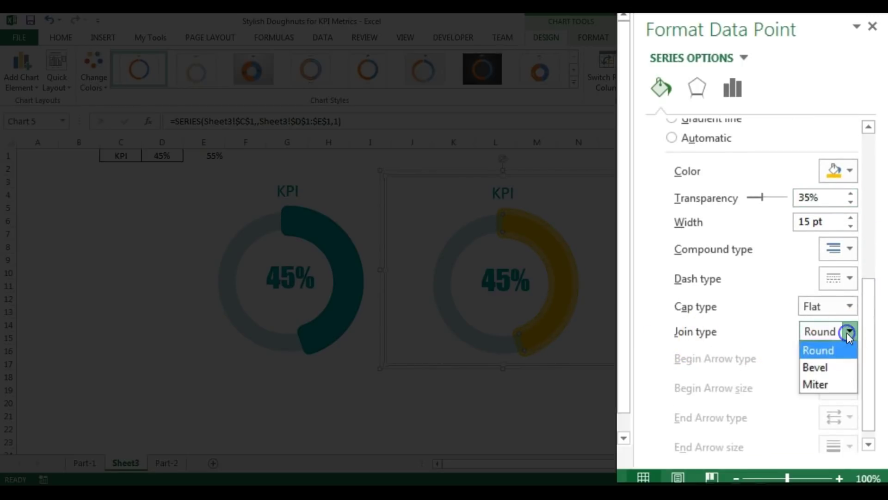
{"action": "left_click", "coordinate": [828, 383]}
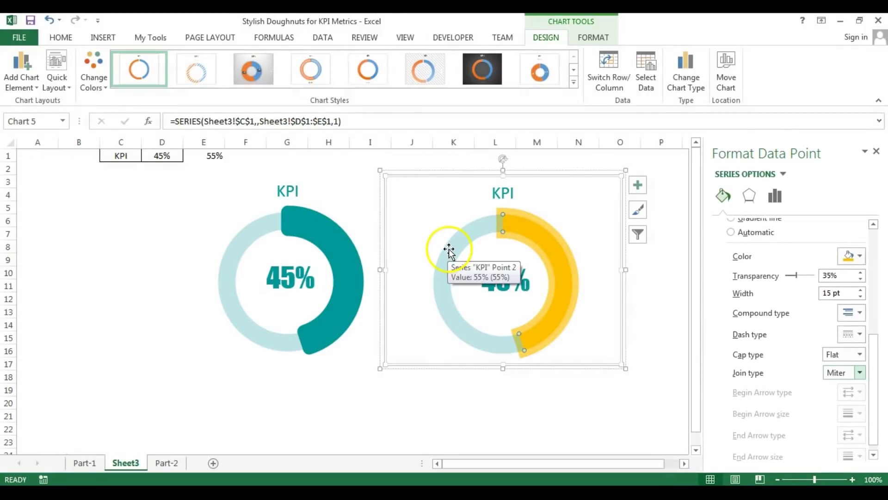
Step: Change the fill colour of the copied doughnut's 55% slice to the standard golden yellow
{"action": "left_click", "coordinate": [449, 250]}
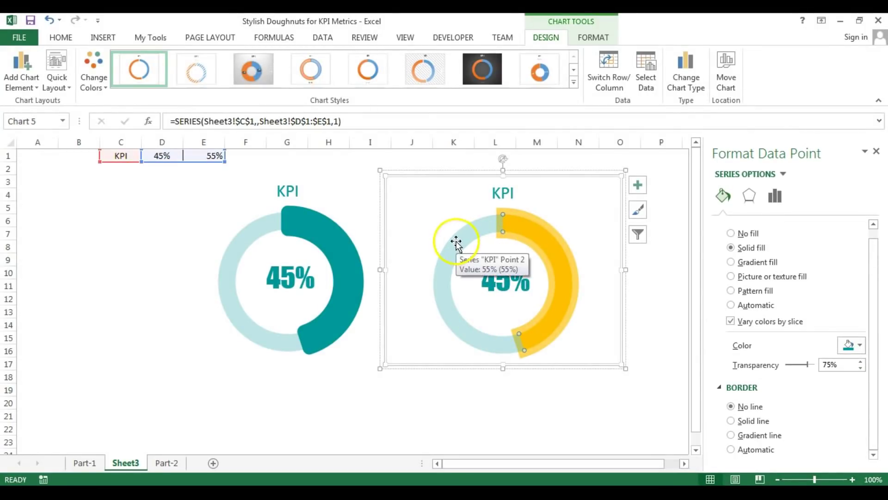
{"action": "left_click", "coordinate": [659, 285]}
{"action": "left_click", "coordinate": [506, 264]}
{"action": "left_click", "coordinate": [458, 246]}
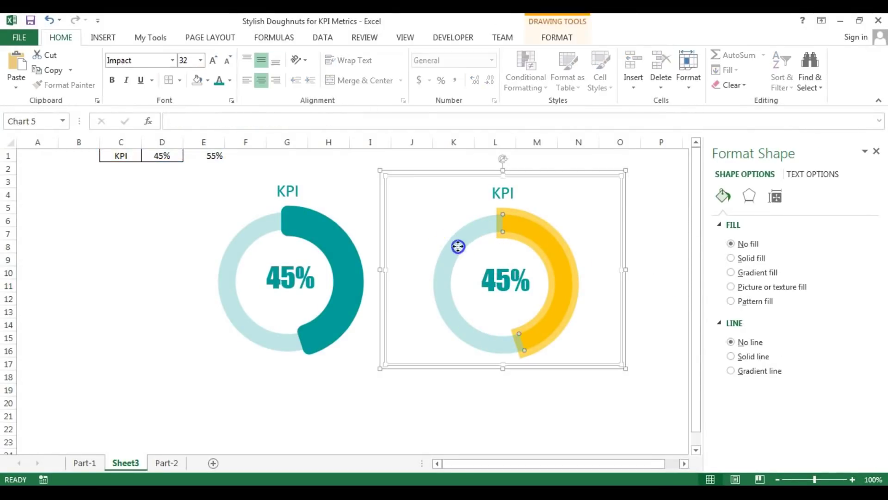
{"action": "left_click", "coordinate": [458, 246]}
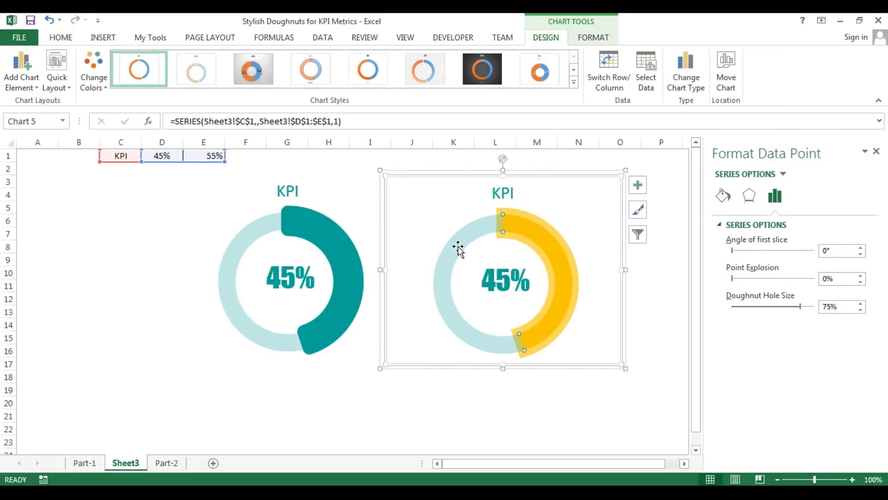
{"action": "left_click", "coordinate": [724, 194]}
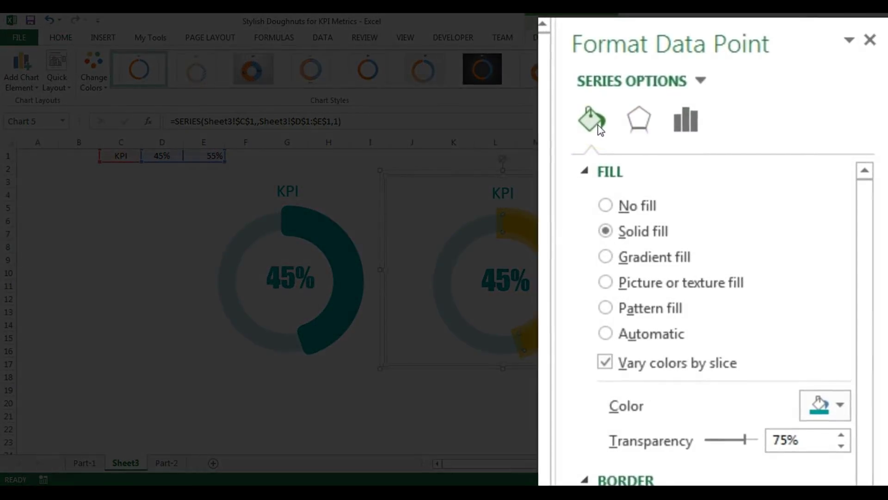
{"action": "left_click", "coordinate": [838, 404]}
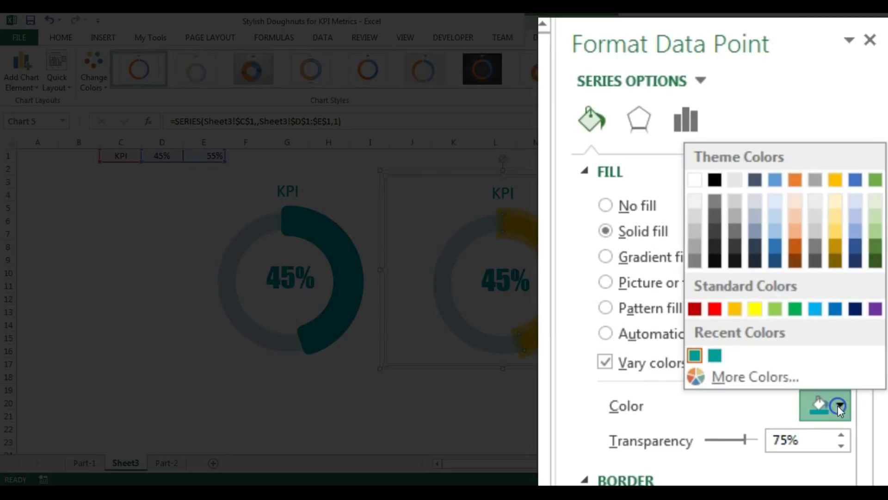
{"action": "left_click", "coordinate": [734, 308]}
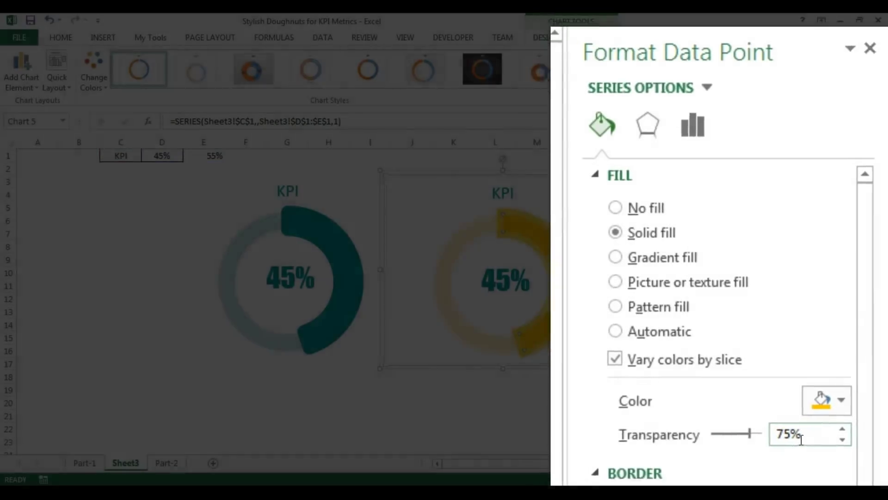
{"action": "left_click", "coordinate": [668, 317]}
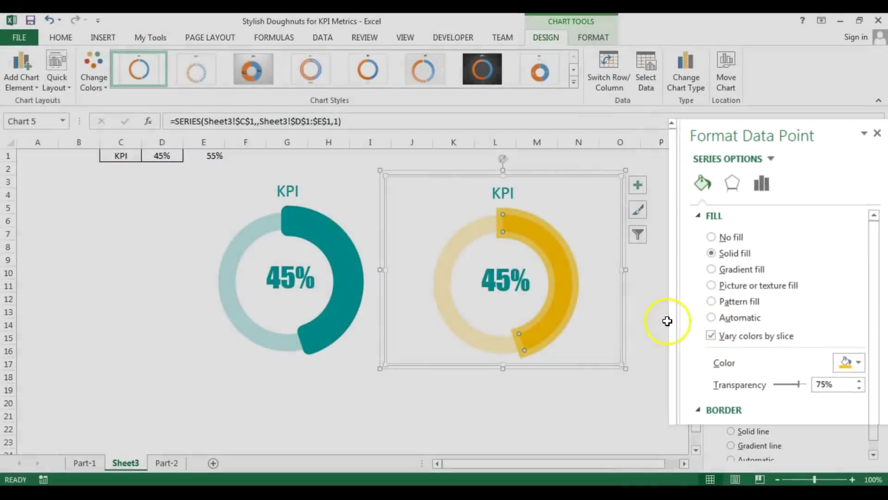
Step: Recolour the second doughnut's centre percentage label and its KPI title golden yellow, and close the formatting pane
{"action": "left_click", "coordinate": [520, 300]}
{"action": "left_click", "coordinate": [520, 300]}
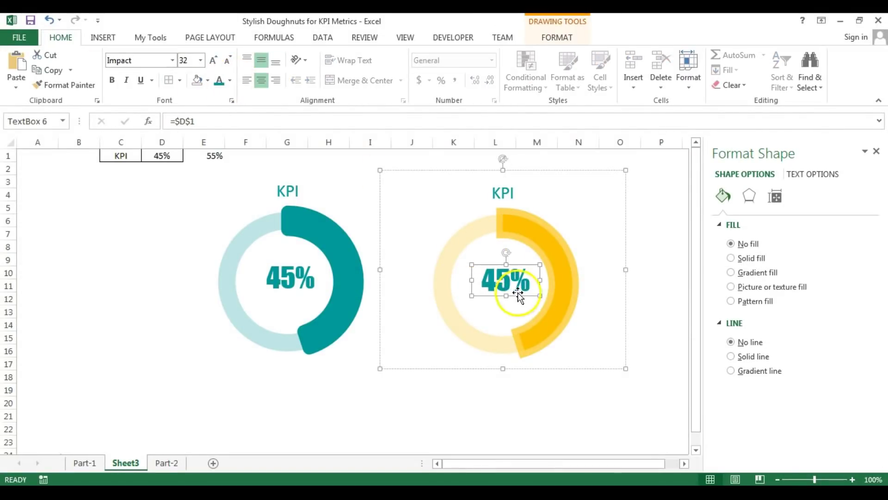
{"action": "left_click", "coordinate": [221, 81]}
{"action": "left_click", "coordinate": [503, 193]}
{"action": "left_click", "coordinate": [220, 81]}
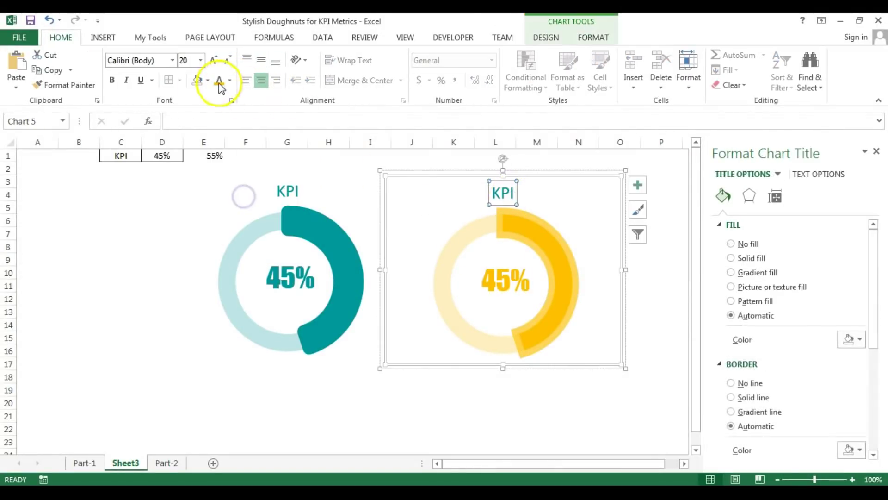
{"action": "left_click", "coordinate": [661, 272]}
{"action": "left_click", "coordinate": [875, 151]}
{"action": "left_click", "coordinate": [701, 252]}
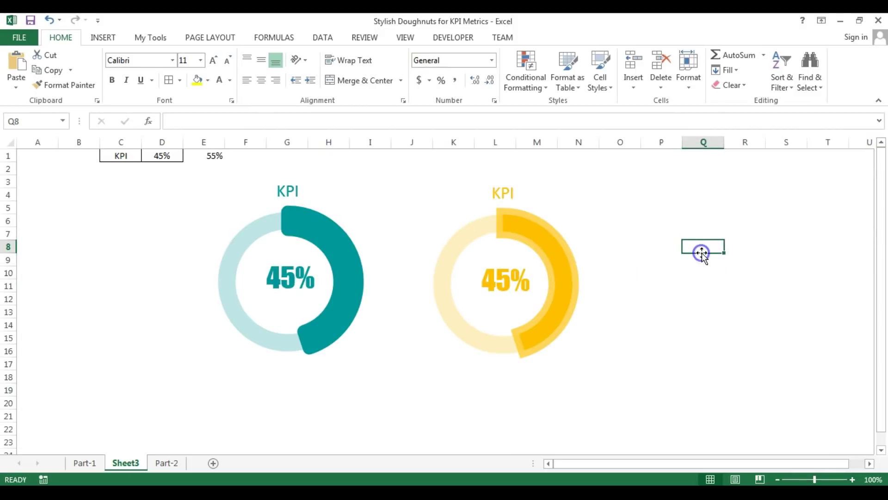
Step: Review the sample doughnut styles on the Part-1 sheet, including the blue and orange ones, and return to Sheet3
{"action": "left_click", "coordinate": [85, 463]}
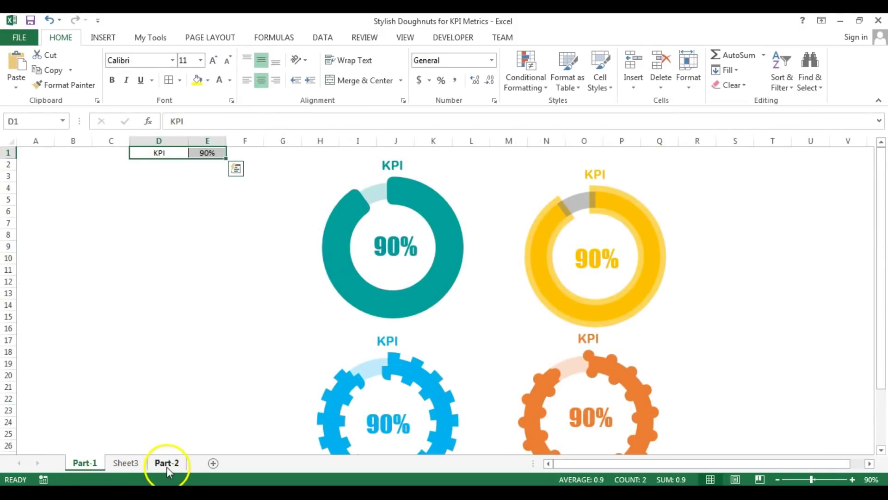
{"action": "left_click", "coordinate": [133, 462]}
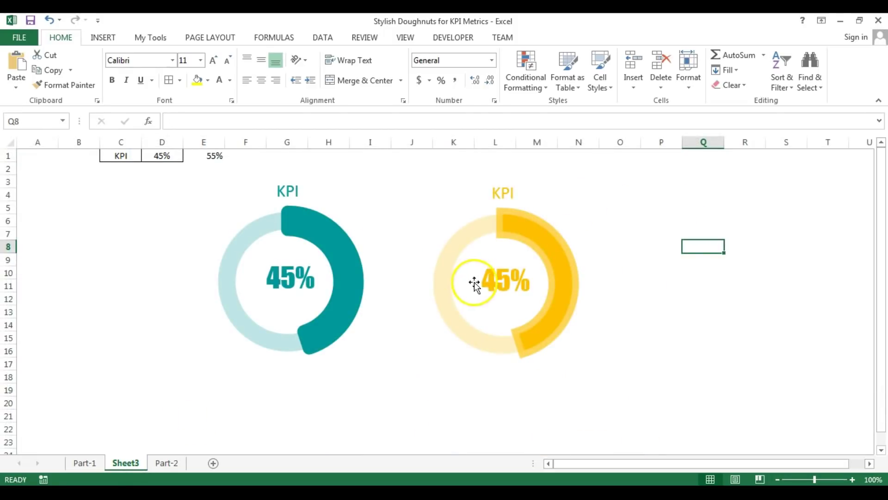
{"action": "left_click", "coordinate": [85, 463]}
{"action": "scroll", "coordinate": [535, 320], "scroll_direction": "down", "scroll_amount": 1}
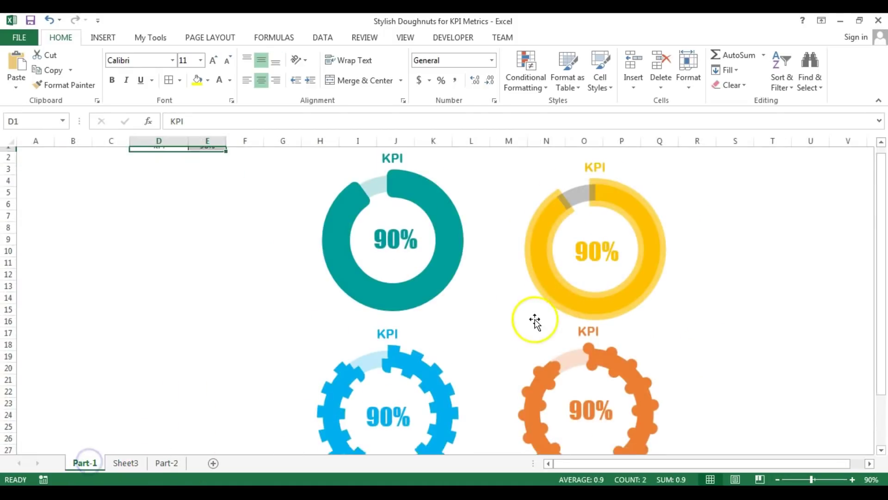
{"action": "scroll", "coordinate": [535, 320], "scroll_direction": "down", "scroll_amount": 3}
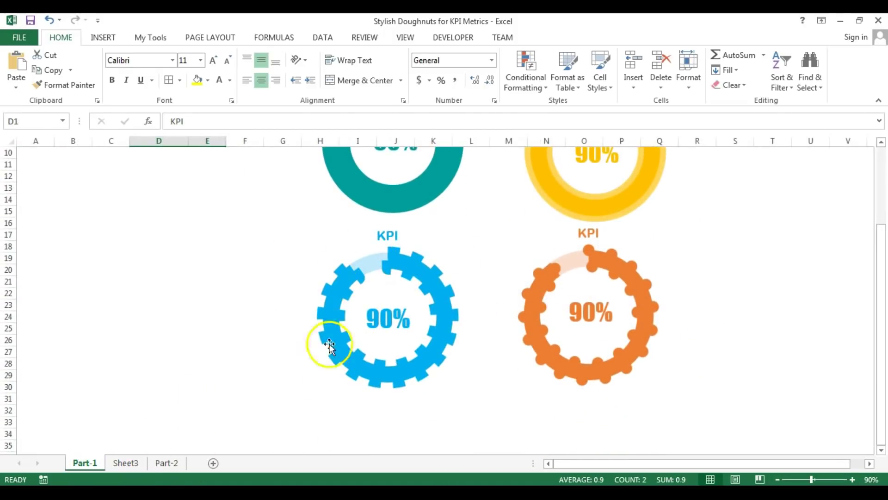
{"action": "left_click", "coordinate": [134, 466]}
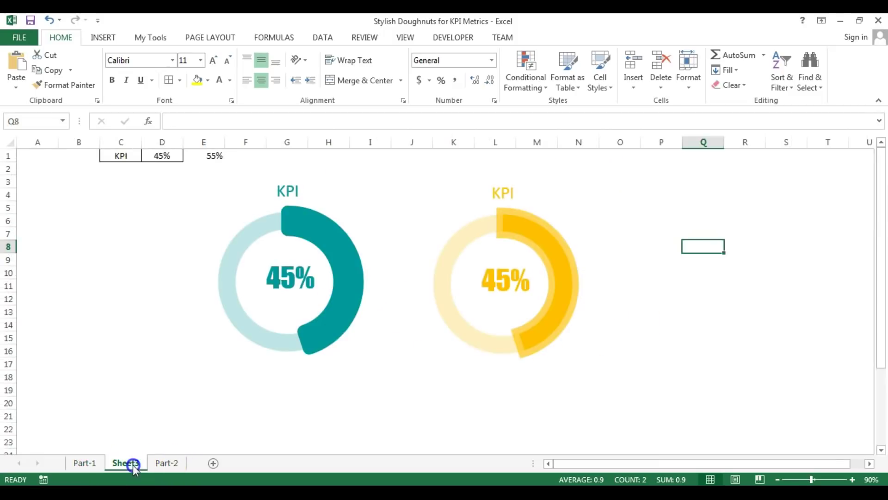
Step: Duplicate the grouped teal KPI doughnut and place the copy below the original, starting around row 18
{"action": "left_click", "coordinate": [356, 348]}
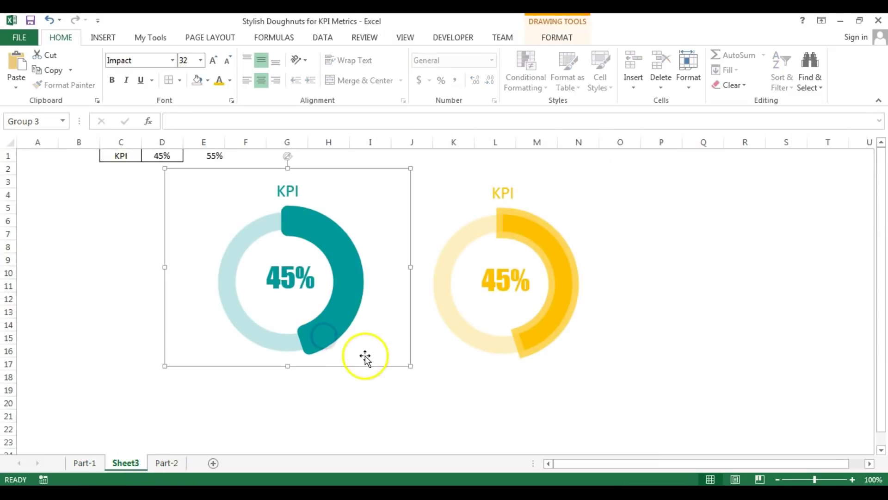
{"action": "scroll", "coordinate": [204, 265], "scroll_direction": "down", "scroll_amount": 4}
{"action": "left_click", "coordinate": [206, 257]}
{"action": "key", "text": "ctrl+v"}
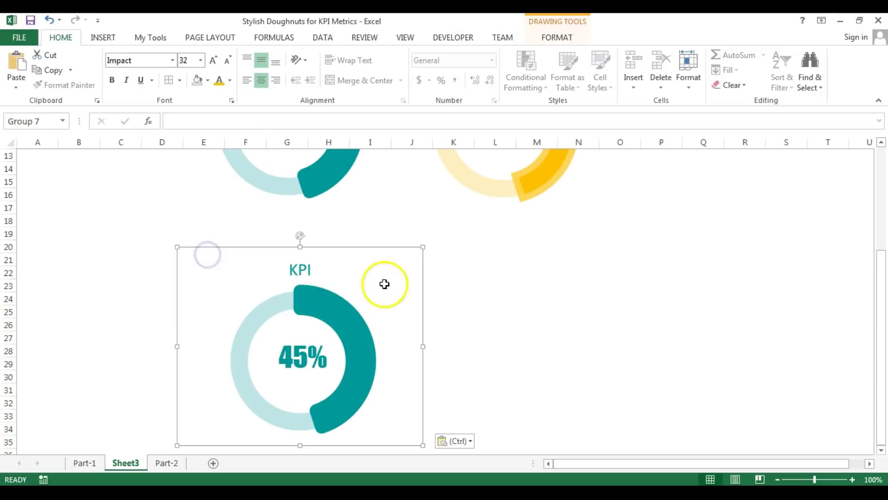
{"action": "left_click_drag", "start_coordinate": [323, 242], "coordinate": [314, 215]}
Step: Change the solid fill of the new copy's 45% slice to the standard light blue
{"action": "left_click", "coordinate": [326, 284]}
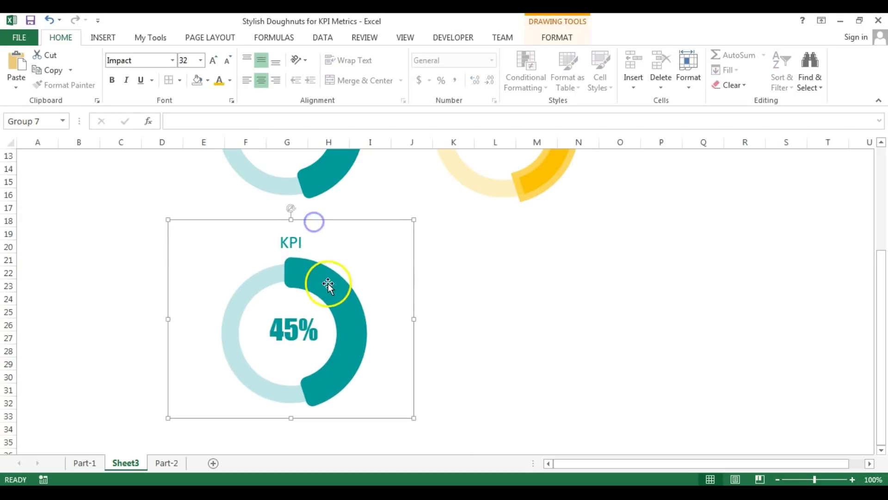
{"action": "left_click", "coordinate": [324, 286]}
{"action": "double_click", "coordinate": [327, 287]}
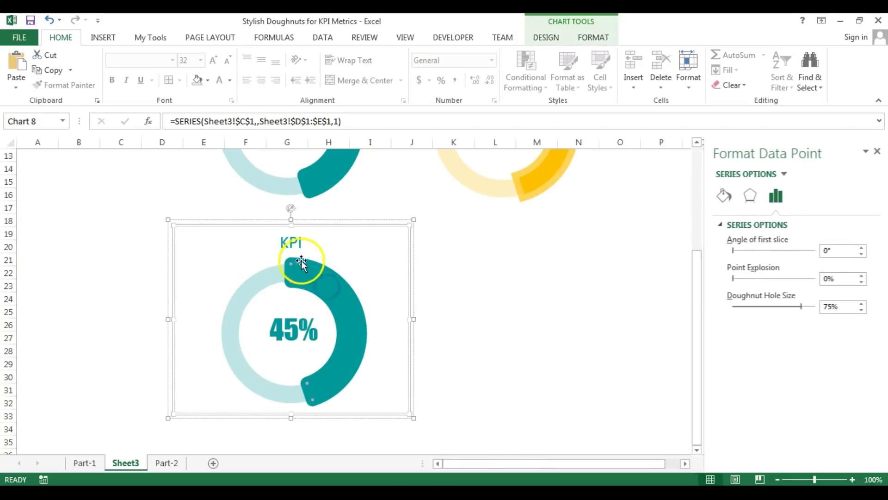
{"action": "left_click", "coordinate": [718, 202]}
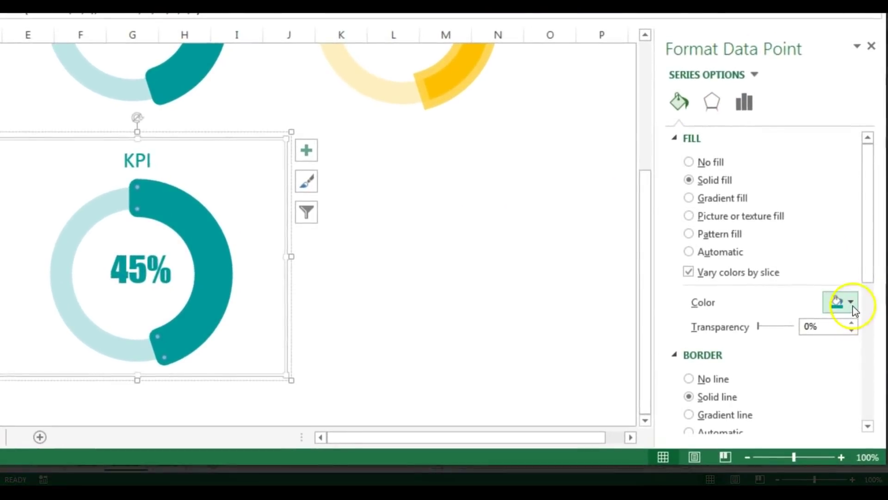
{"action": "left_click", "coordinate": [851, 303]}
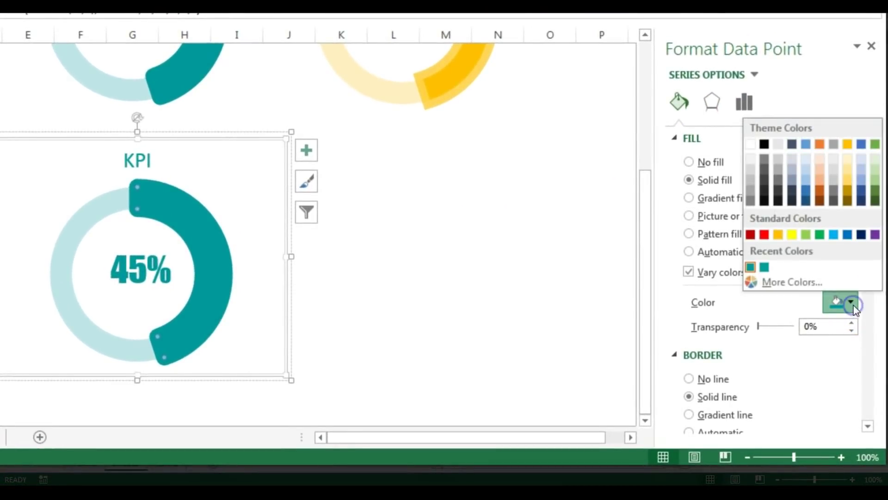
{"action": "left_click", "coordinate": [836, 238]}
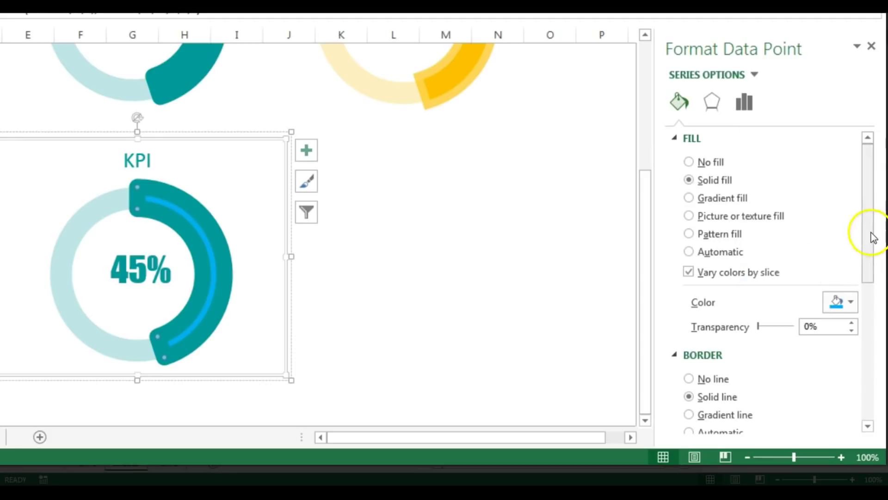
Step: Change the border colour of the new copy's 45% slice to the same light blue as its fill
{"action": "left_click_drag", "start_coordinate": [870, 236], "coordinate": [870, 297]}
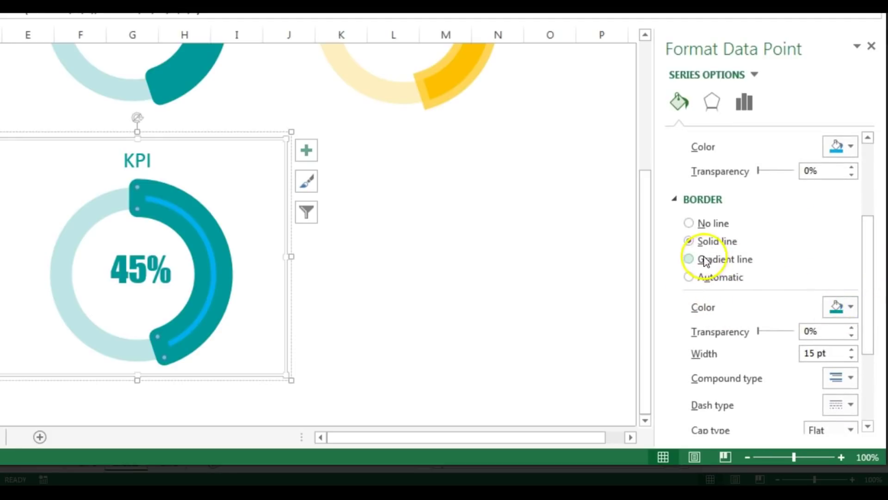
{"action": "left_click", "coordinate": [852, 307]}
{"action": "left_click", "coordinate": [834, 239]}
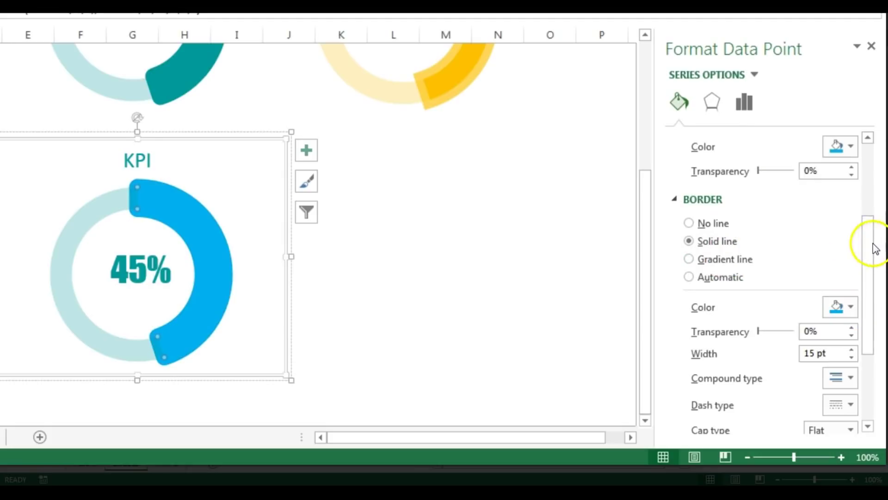
Step: Give the blue slice's border the finer dotted dash type and set its cap type to Square
{"action": "left_click_drag", "start_coordinate": [866, 244], "coordinate": [873, 303]}
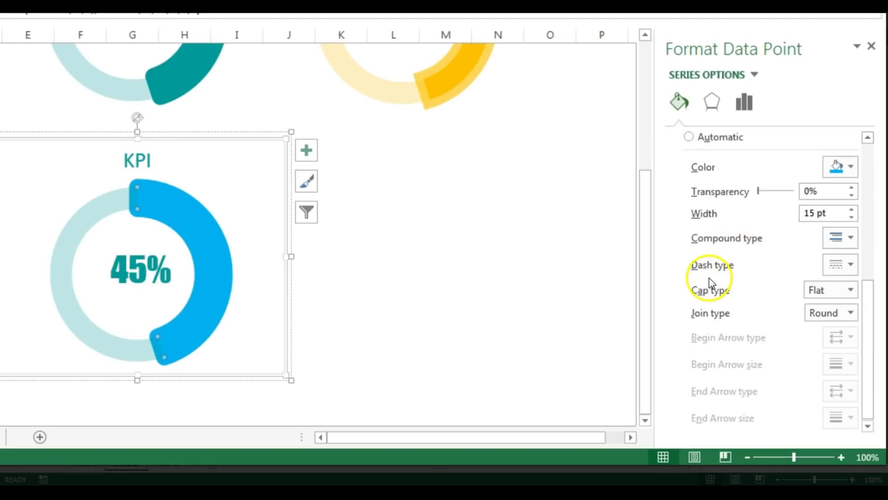
{"action": "left_click", "coordinate": [850, 264]}
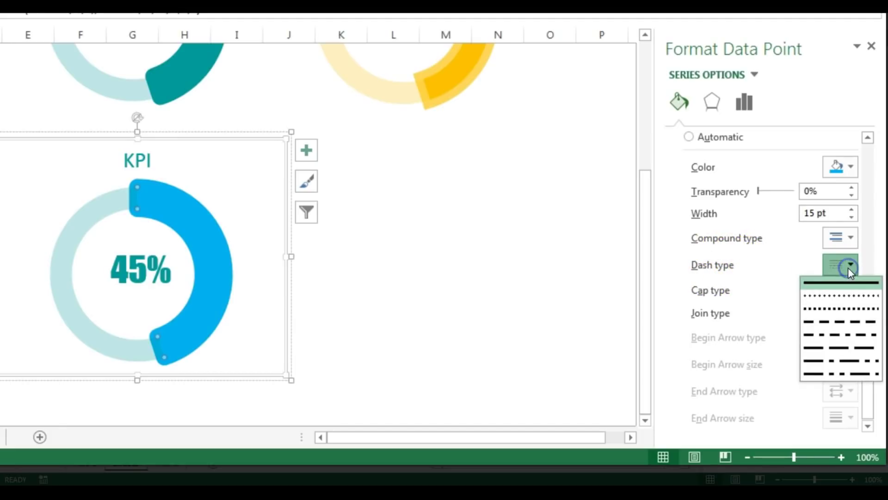
{"action": "left_click", "coordinate": [827, 299]}
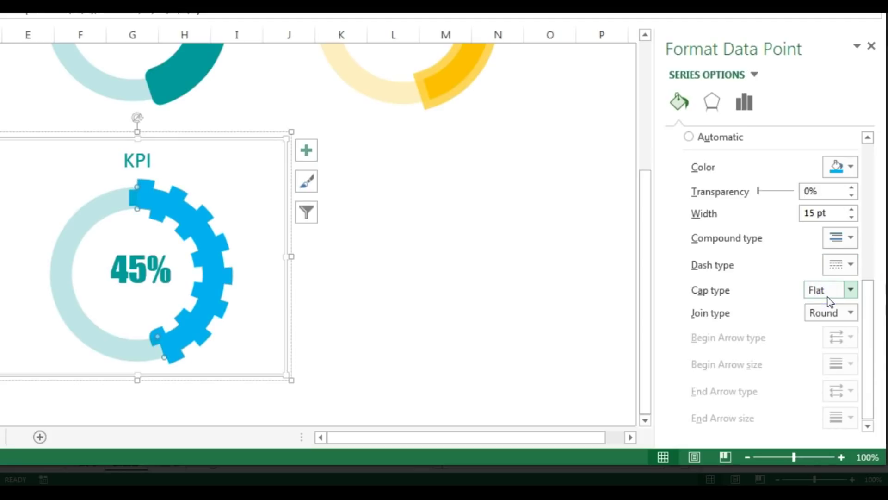
{"action": "scroll", "coordinate": [874, 319], "scroll_direction": "down", "scroll_amount": 1}
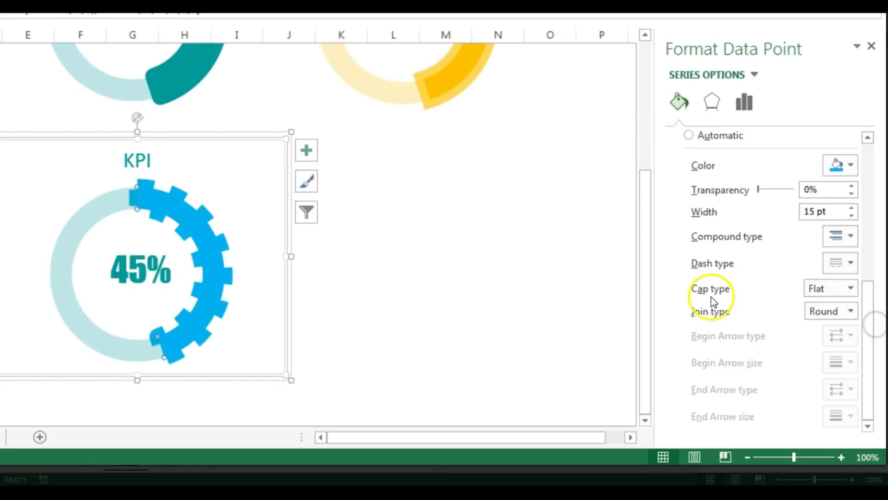
{"action": "left_click", "coordinate": [851, 289]}
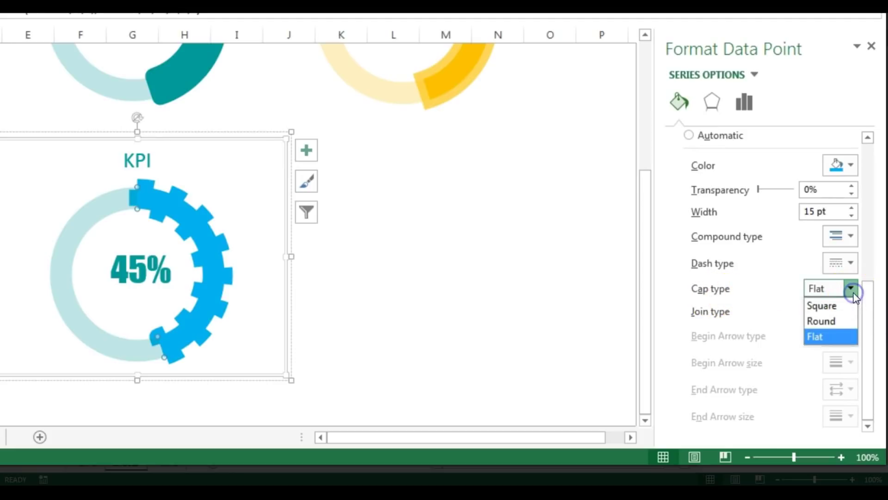
{"action": "left_click", "coordinate": [833, 306]}
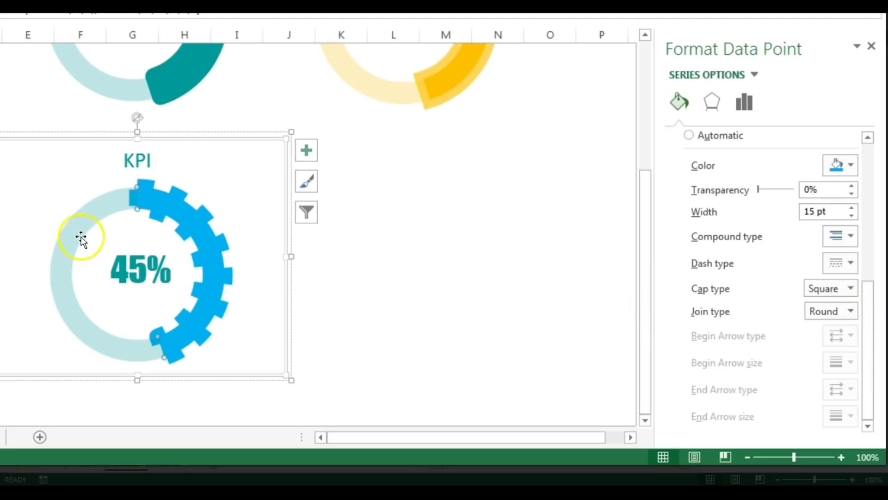
Step: Change the fill colour of the blue doughnut's 55% slice to the standard light blue
{"action": "left_click", "coordinate": [69, 252]}
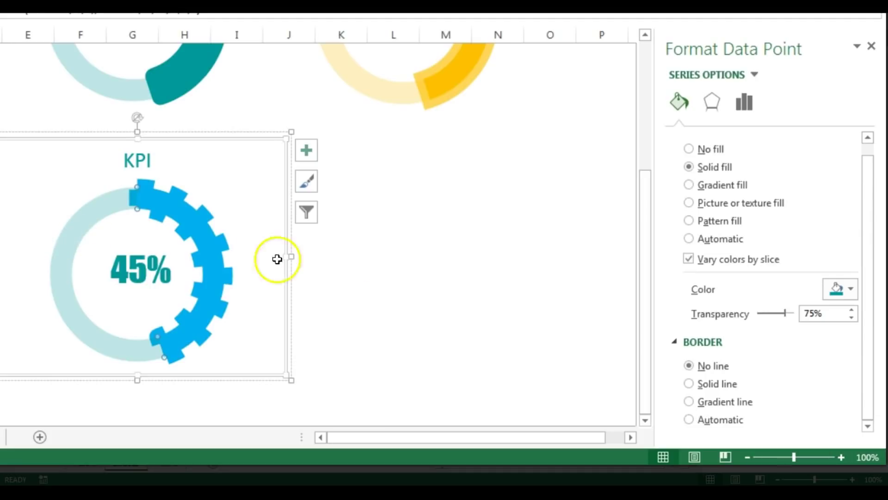
{"action": "left_click", "coordinate": [851, 289]}
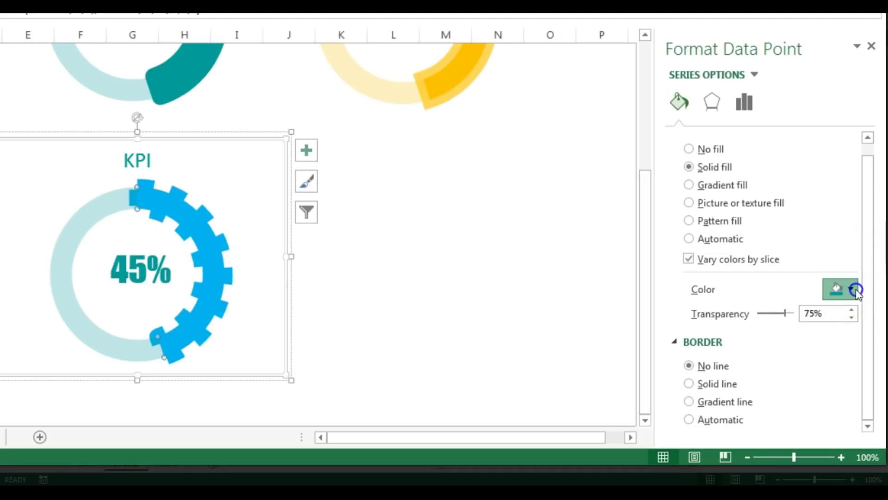
{"action": "left_click", "coordinate": [834, 221]}
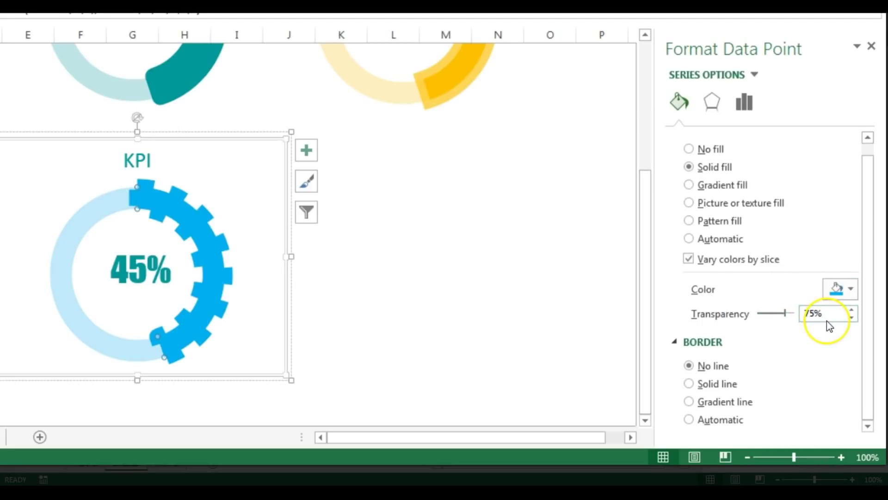
Step: Change the font colour of the blue doughnut's 45% centre label and KPI title to the standard light blue
{"action": "left_click", "coordinate": [469, 246]}
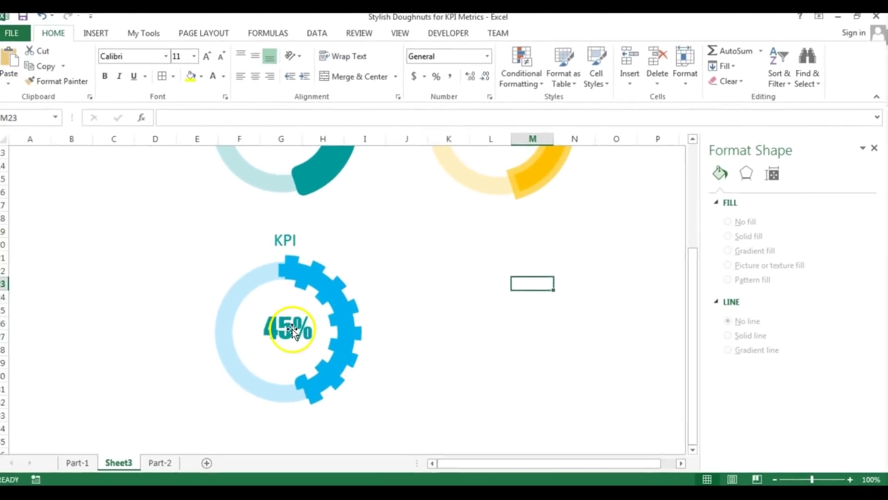
{"action": "left_click", "coordinate": [294, 333]}
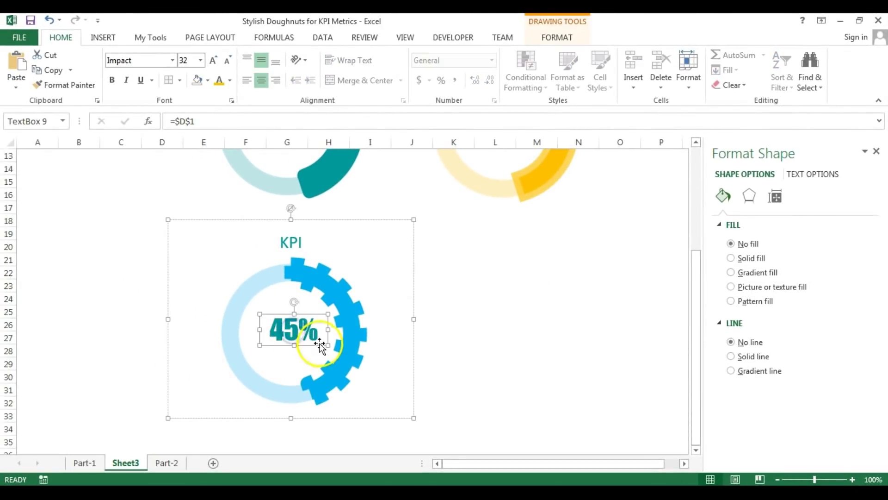
{"action": "left_click", "coordinate": [229, 80]}
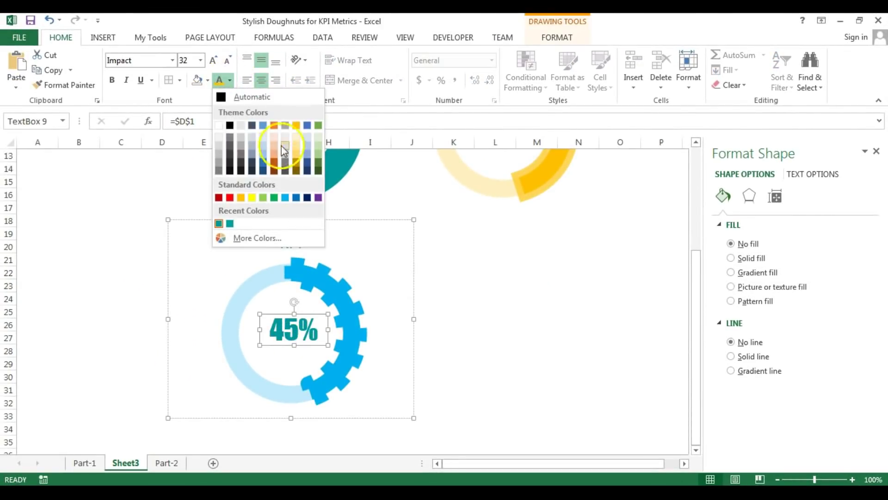
{"action": "left_click", "coordinate": [285, 197]}
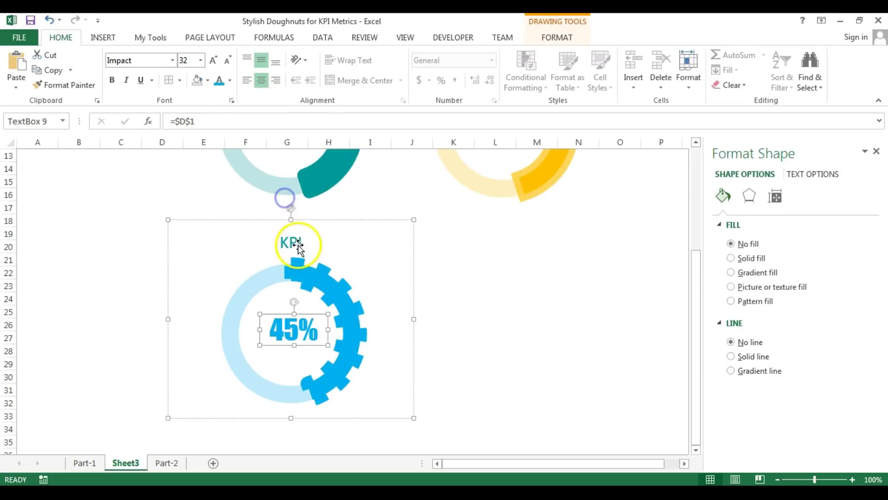
{"action": "left_click", "coordinate": [298, 248]}
{"action": "left_click", "coordinate": [495, 285]}
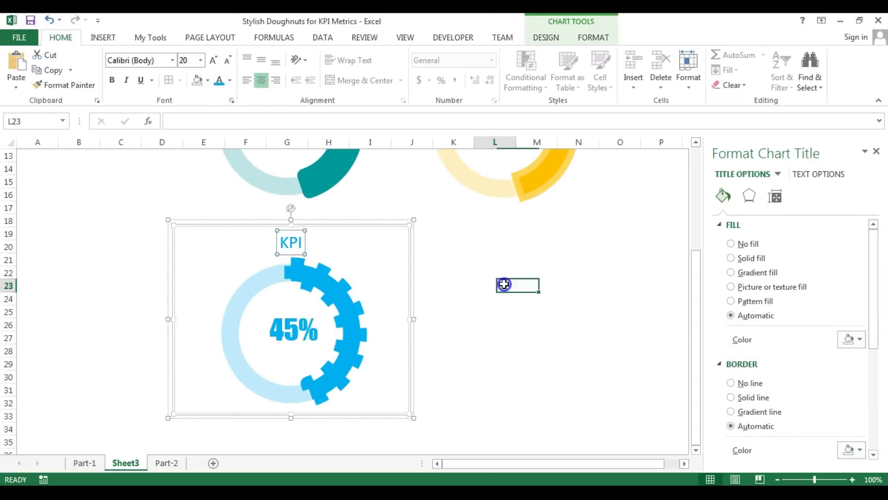
Step: Duplicate the light blue gear-style doughnut on Sheet3 and place the copy beside it, below the yellow doughnut
{"action": "left_click", "coordinate": [85, 462]}
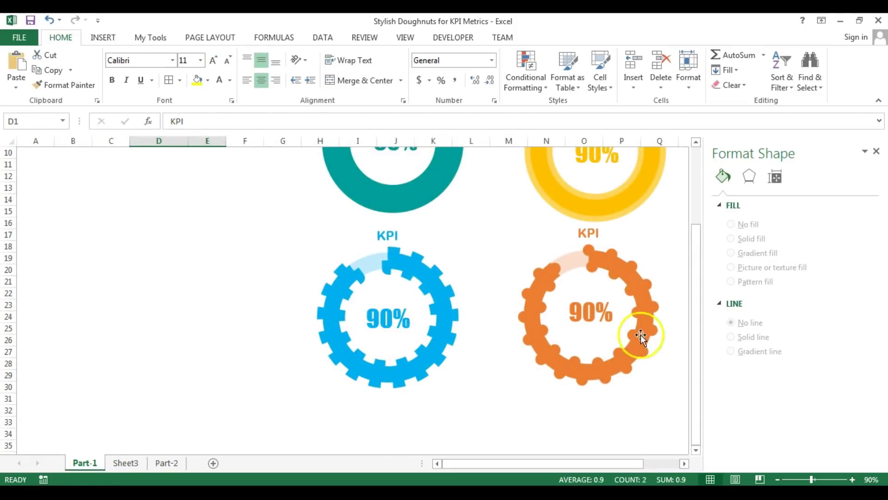
{"action": "mouse_move", "coordinate": [628, 275]}
{"action": "left_click", "coordinate": [126, 463]}
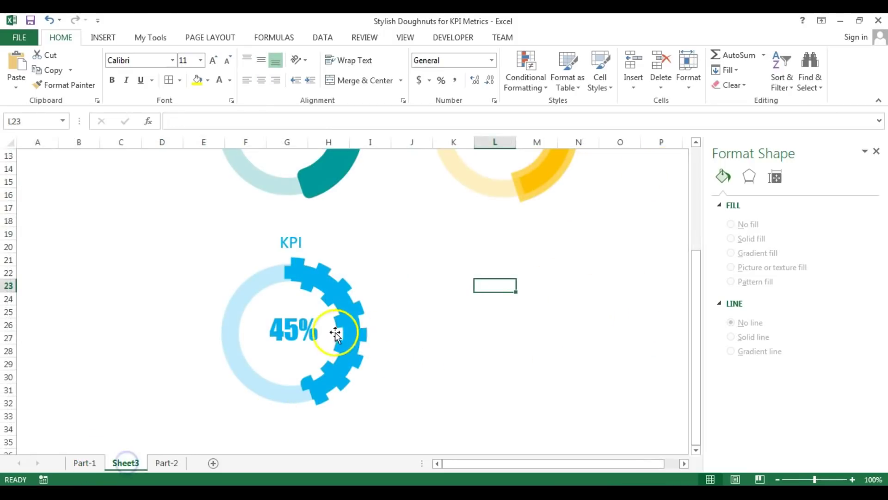
{"action": "left_click", "coordinate": [353, 328]}
{"action": "left_click", "coordinate": [462, 245]}
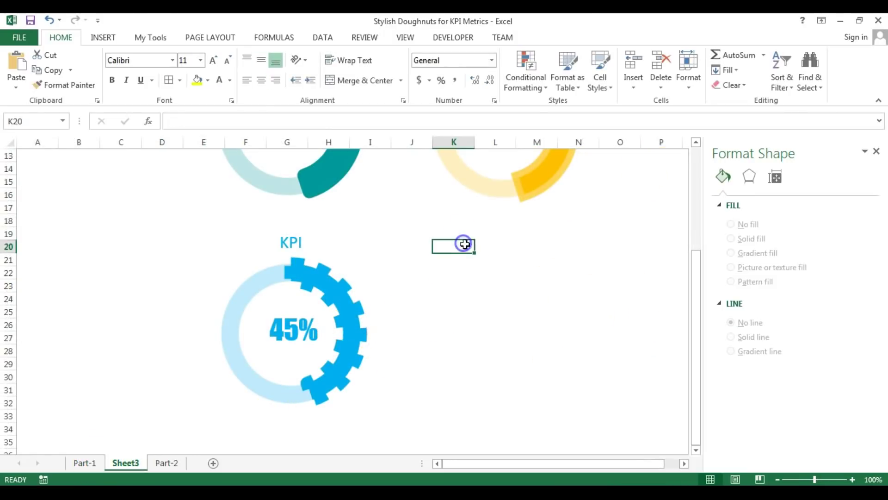
{"action": "key", "text": "ctrl+v"}
{"action": "left_click_drag", "start_coordinate": [499, 234], "coordinate": [467, 210]}
Step: Change the solid fill of the new copy's 45% slice to the base theme orange
{"action": "left_click", "coordinate": [555, 269]}
{"action": "left_click", "coordinate": [553, 272]}
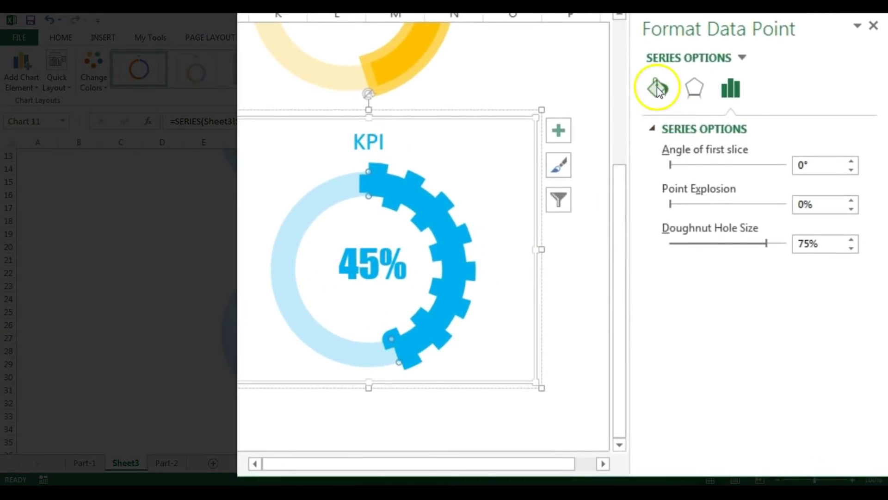
{"action": "left_click", "coordinate": [658, 89]}
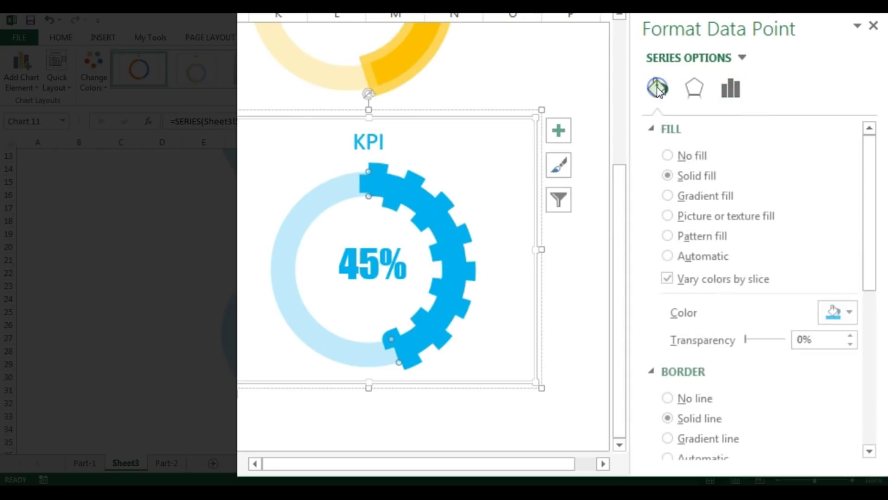
{"action": "left_click_drag", "start_coordinate": [870, 221], "coordinate": [870, 252]}
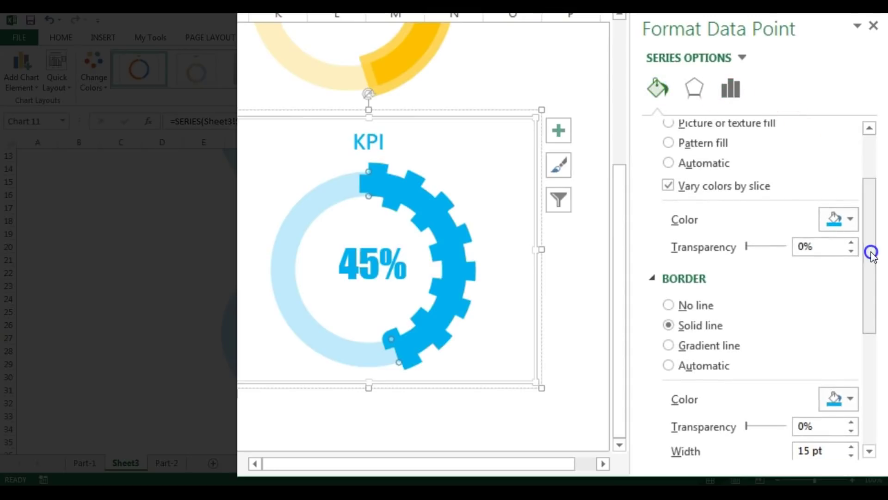
{"action": "left_click", "coordinate": [851, 217]}
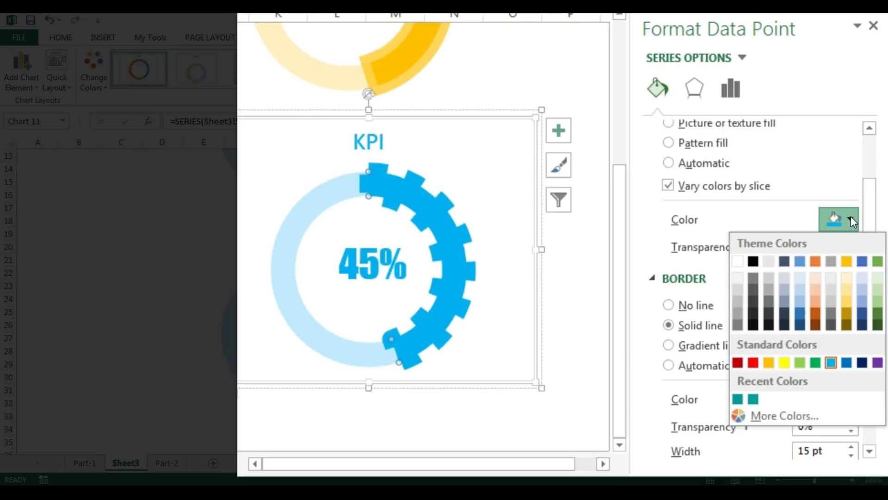
{"action": "left_click", "coordinate": [814, 312]}
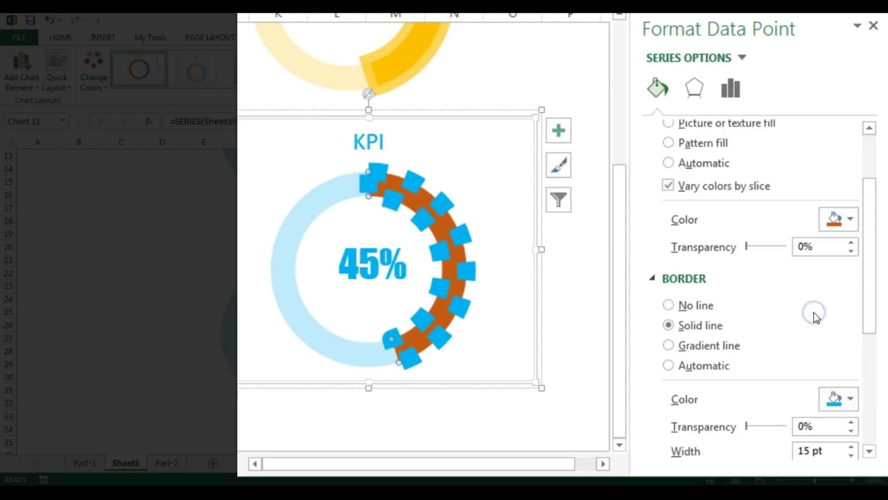
{"action": "left_click", "coordinate": [850, 220]}
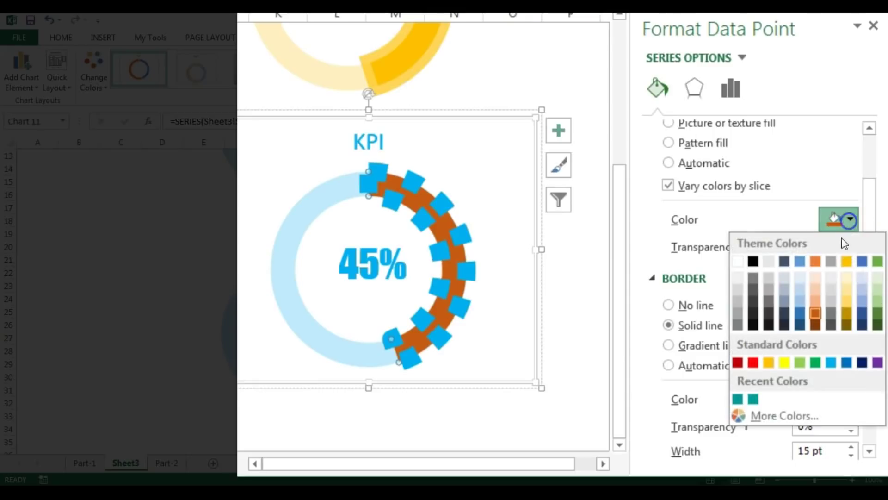
{"action": "left_click", "coordinate": [814, 262]}
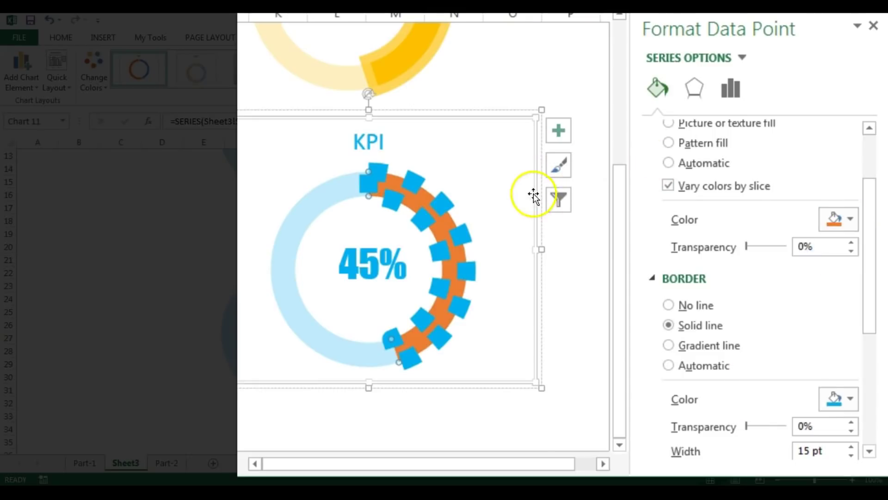
Step: Change the copy's 45% slice border to the same theme orange and set its cap type to Round
{"action": "left_click_drag", "start_coordinate": [871, 283], "coordinate": [866, 303]}
{"action": "left_click", "coordinate": [839, 307]}
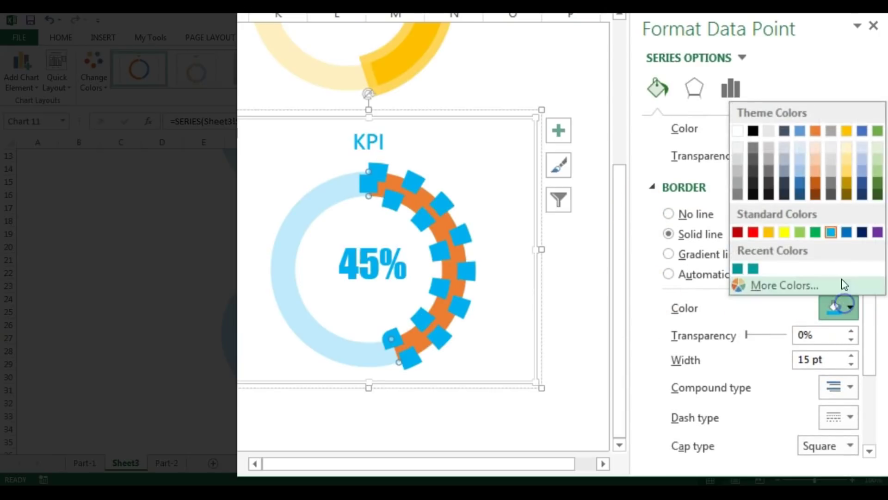
{"action": "left_click", "coordinate": [814, 130]}
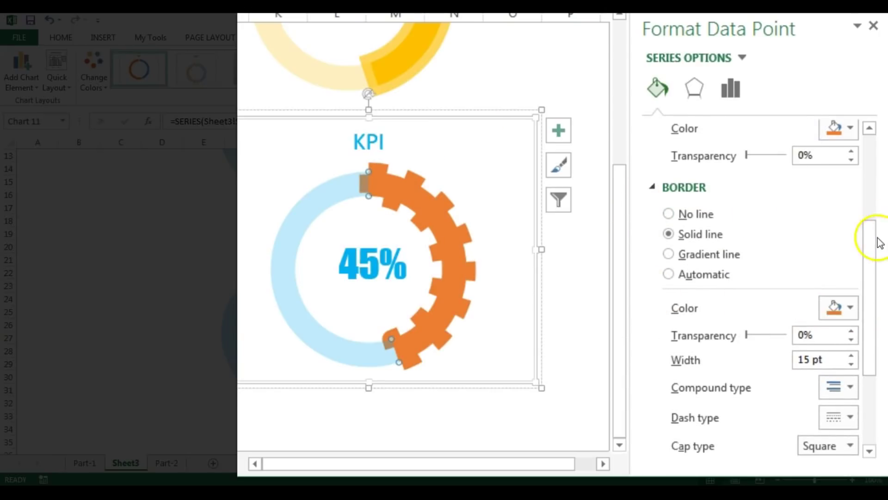
{"action": "left_click_drag", "start_coordinate": [870, 238], "coordinate": [868, 311]}
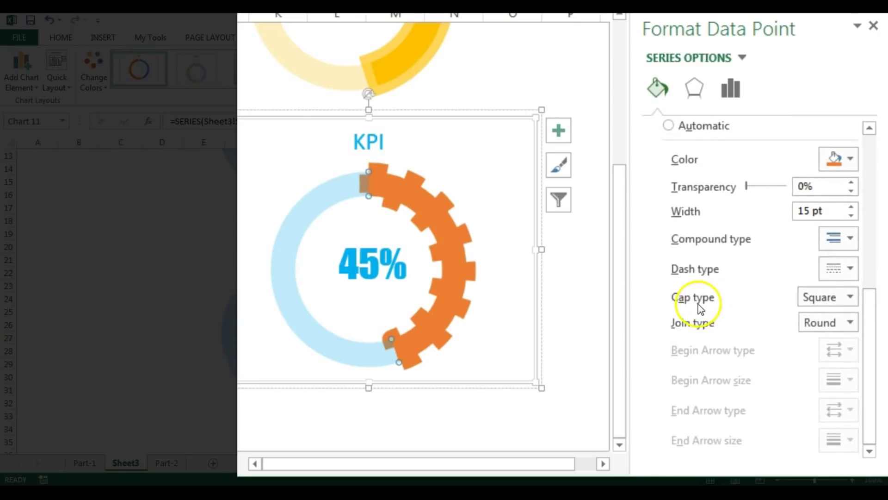
{"action": "left_click", "coordinate": [850, 297]}
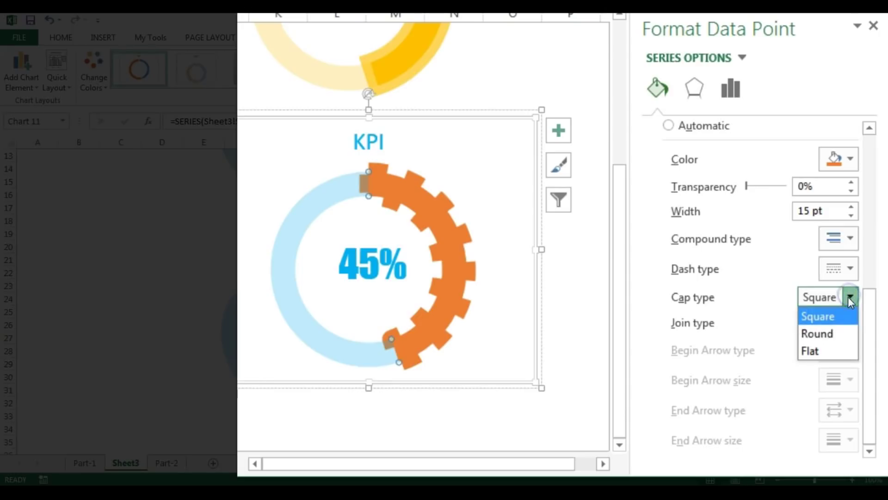
{"action": "left_click", "coordinate": [824, 332]}
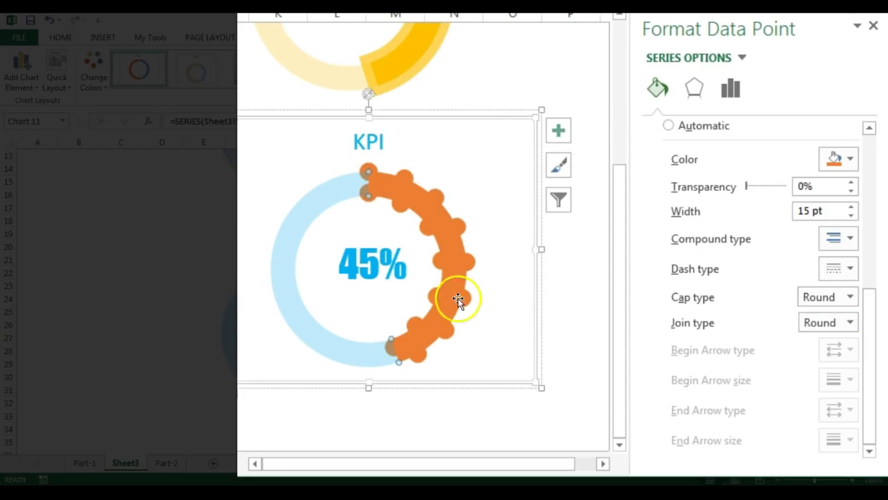
Step: Change the fill colour of the copy's remaining 55% slice to the same theme orange
{"action": "left_click", "coordinate": [290, 247]}
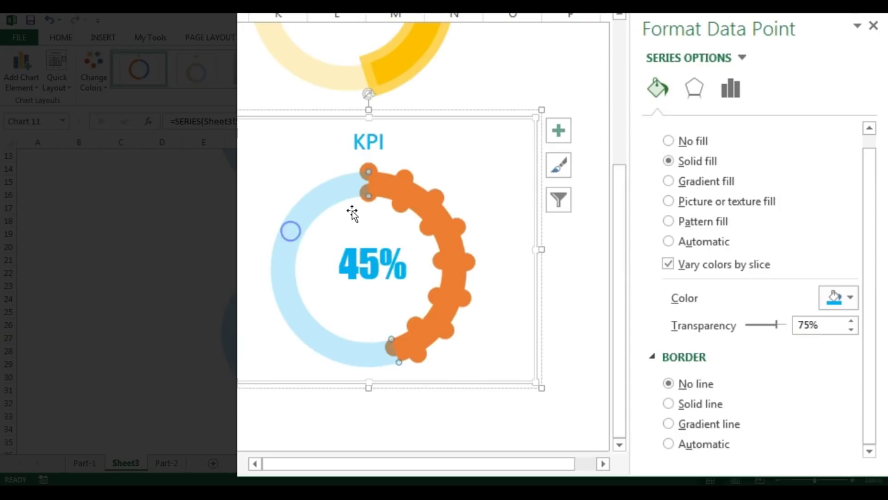
{"action": "left_click", "coordinate": [843, 297]}
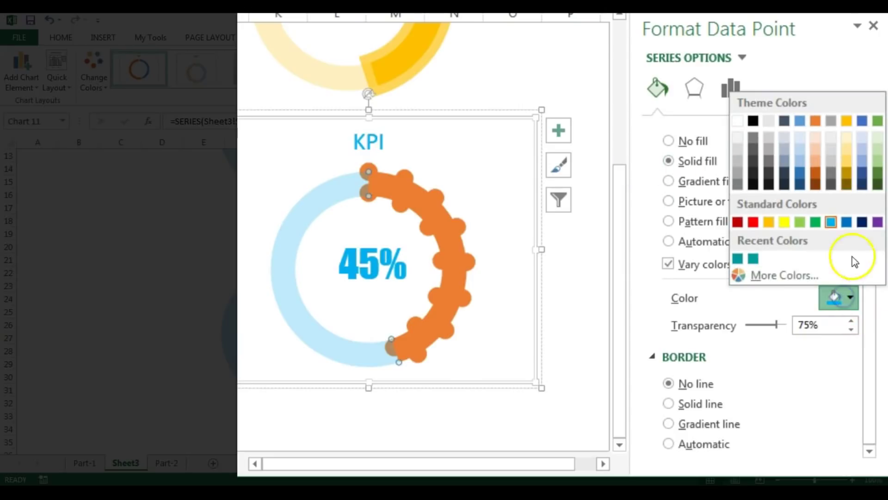
{"action": "left_click", "coordinate": [814, 121]}
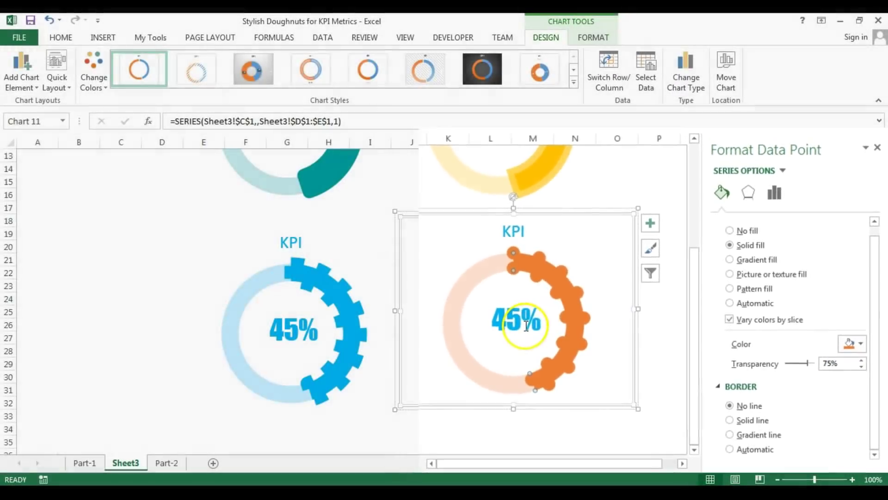
Step: Recolour the orange doughnut's 45% centre label and KPI title in theme orange, and close the formatting pane
{"action": "left_click", "coordinate": [402, 287]}
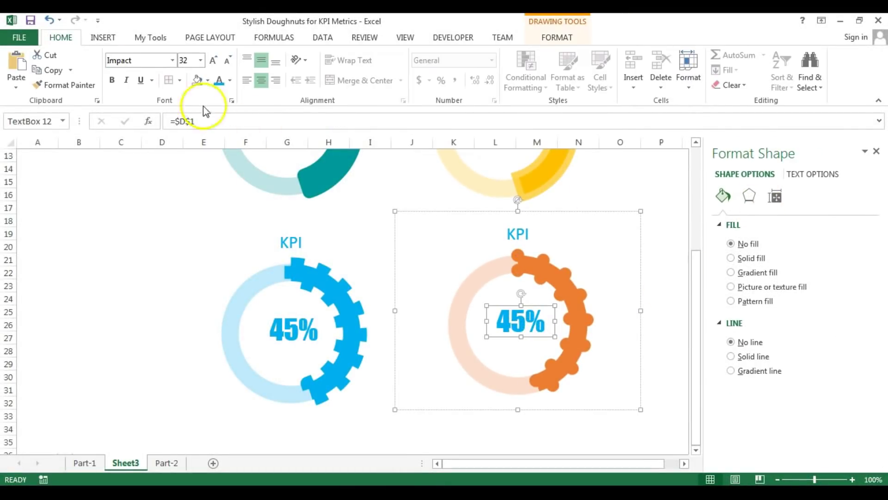
{"action": "left_click", "coordinate": [230, 81]}
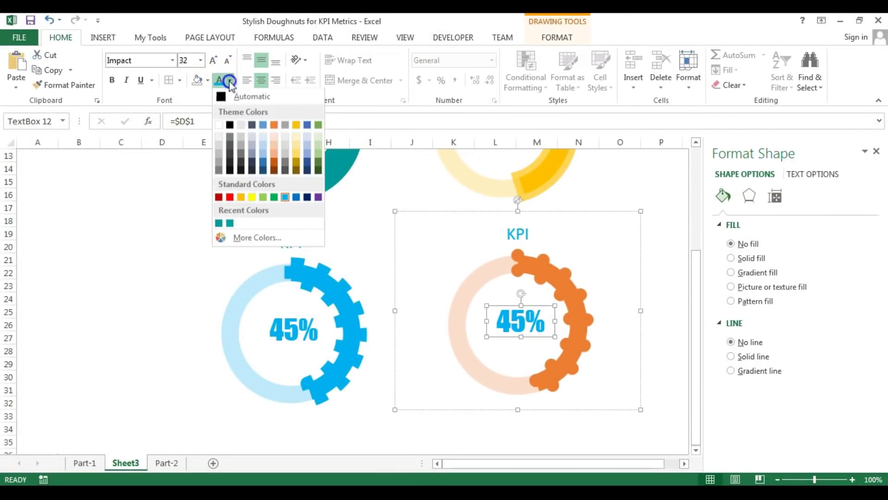
{"action": "left_click", "coordinate": [275, 125]}
{"action": "left_click", "coordinate": [527, 234]}
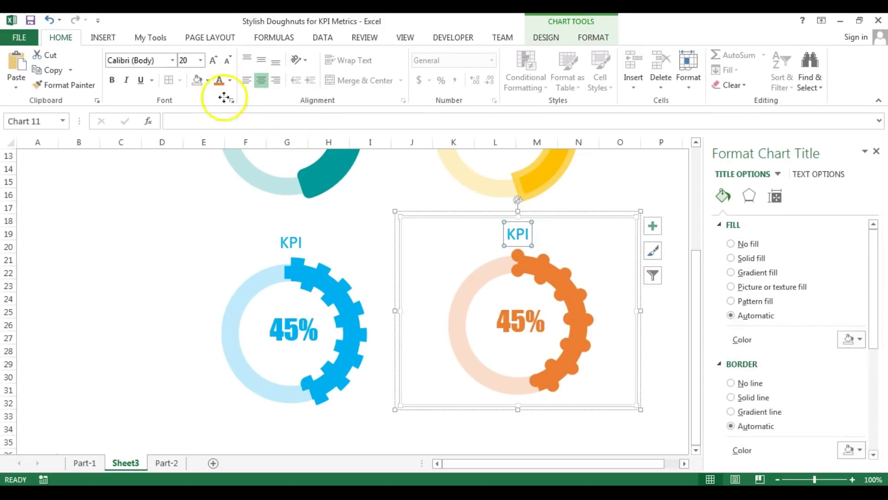
{"action": "left_click", "coordinate": [876, 152]}
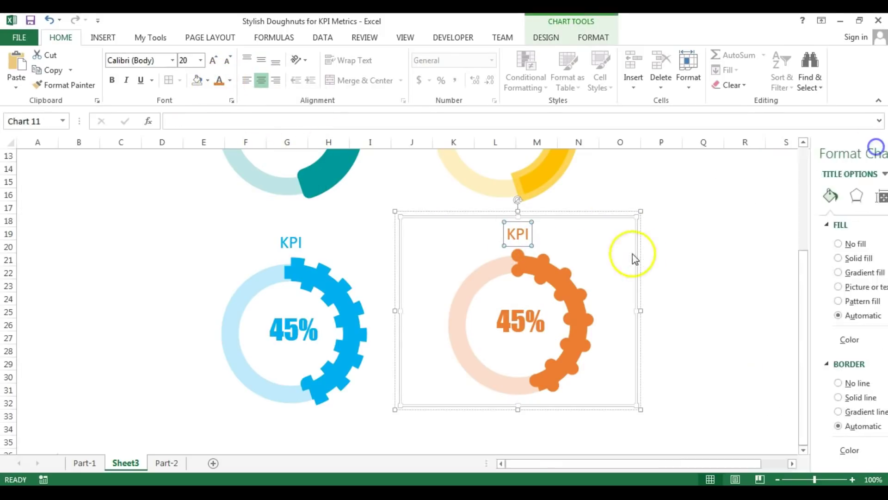
{"action": "left_click", "coordinate": [706, 305]}
Step: Set the KPI value in D1 to 95% and check how all four doughnuts respond
{"action": "scroll", "coordinate": [709, 308], "scroll_direction": "up", "scroll_amount": 4}
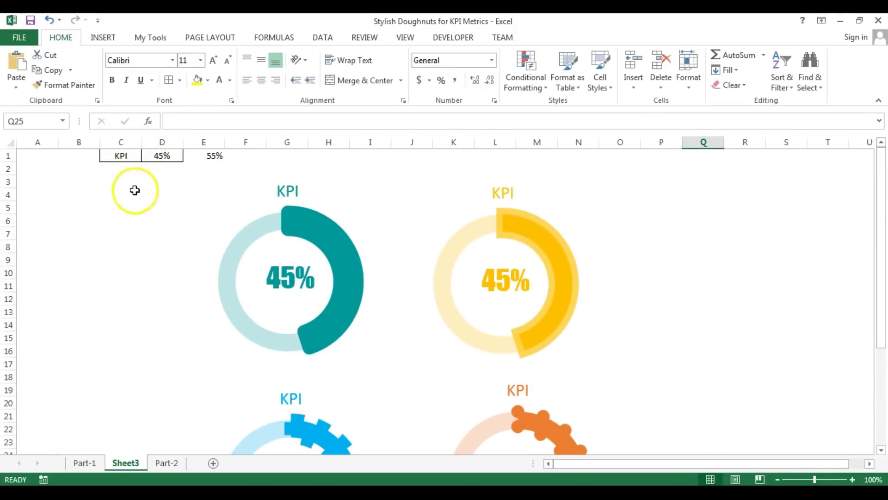
{"action": "scroll", "coordinate": [128, 215], "scroll_direction": "down", "scroll_amount": 2}
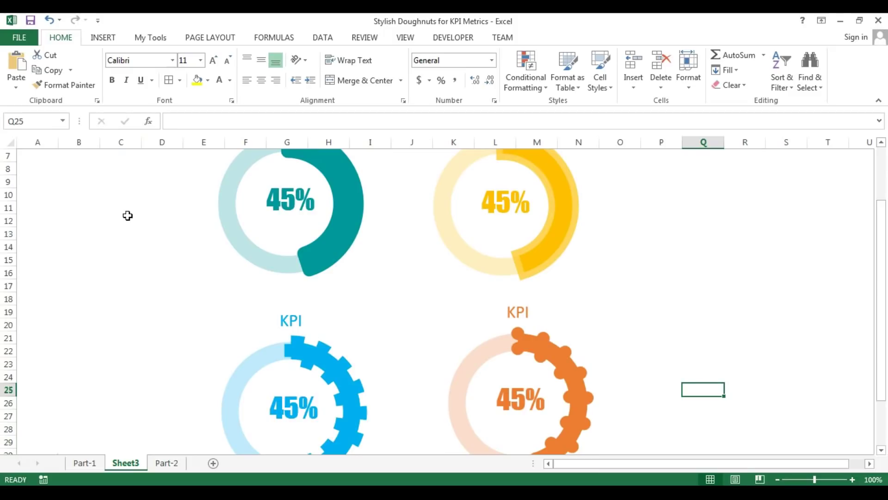
{"action": "scroll", "coordinate": [156, 304], "scroll_direction": "up", "scroll_amount": 2}
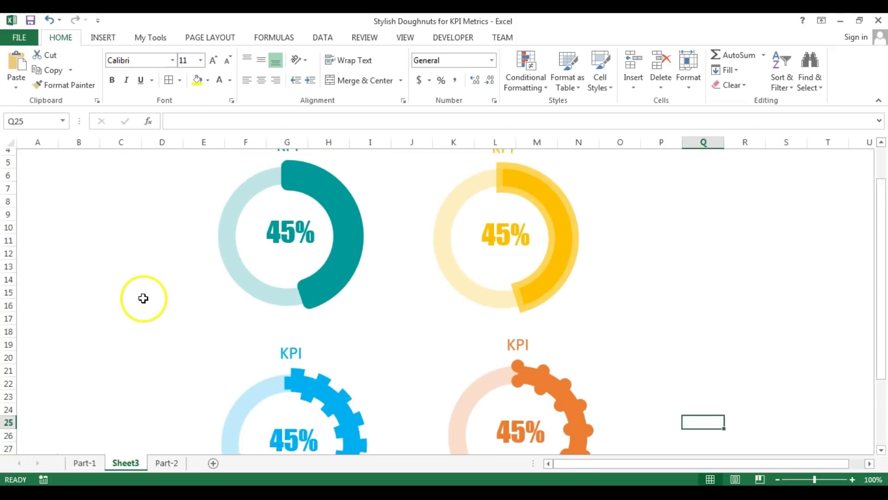
{"action": "left_click", "coordinate": [159, 154]}
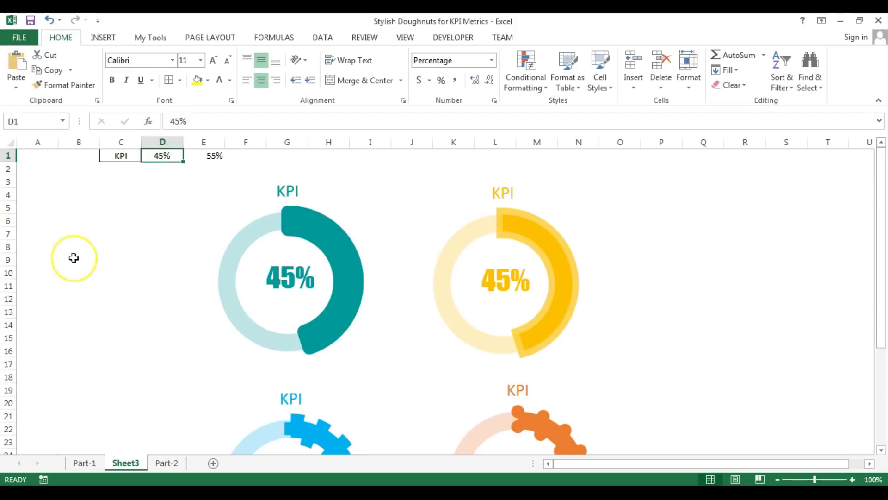
{"action": "type", "text": "95"}
{"action": "key", "text": "Return"}
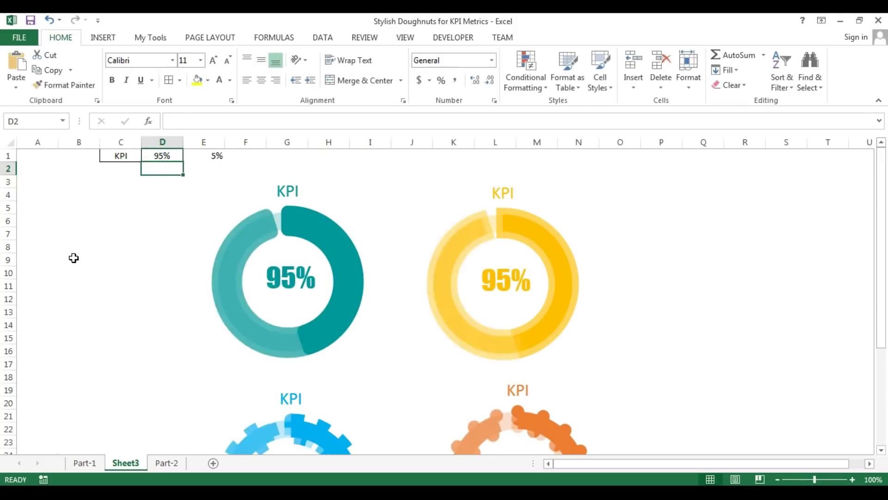
{"action": "scroll", "coordinate": [650, 334], "scroll_direction": "down", "scroll_amount": 2}
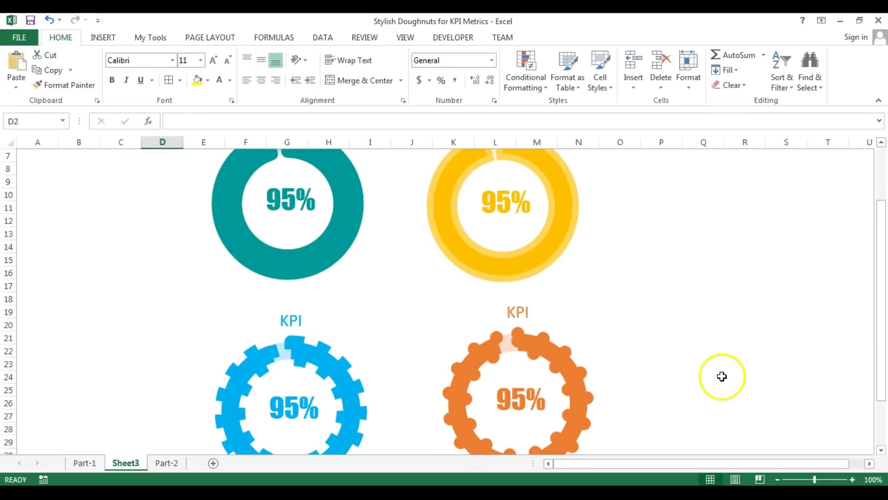
{"action": "scroll", "coordinate": [723, 373], "scroll_direction": "down", "scroll_amount": 2}
{"action": "scroll", "coordinate": [722, 375], "scroll_direction": "up", "scroll_amount": 3}
{"action": "scroll", "coordinate": [721, 375], "scroll_direction": "up", "scroll_amount": 1}
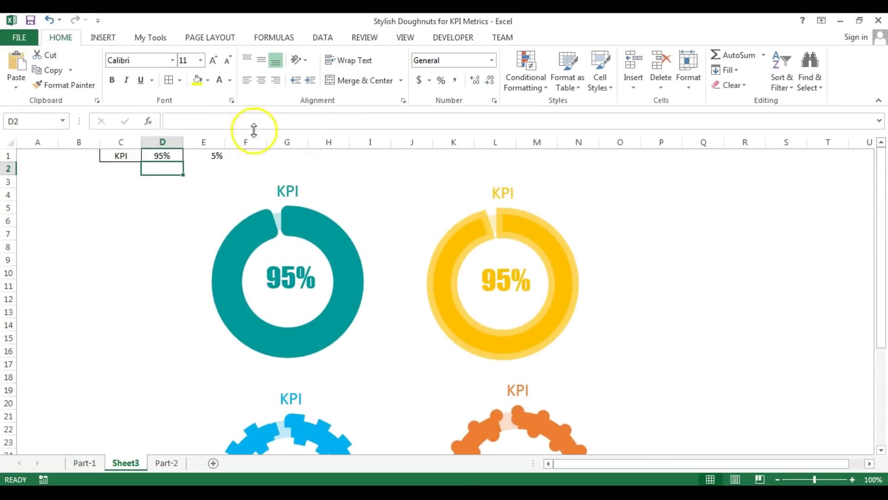
Step: Set the KPI value in D1 to 75%
{"action": "left_click", "coordinate": [157, 157]}
{"action": "type", "text": "75"}
{"action": "key", "text": "Return"}
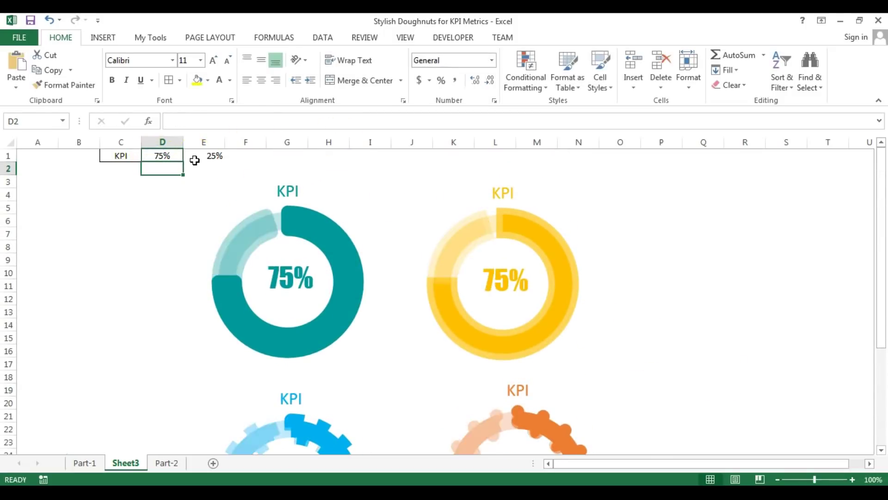
{"action": "left_click", "coordinate": [144, 319]}
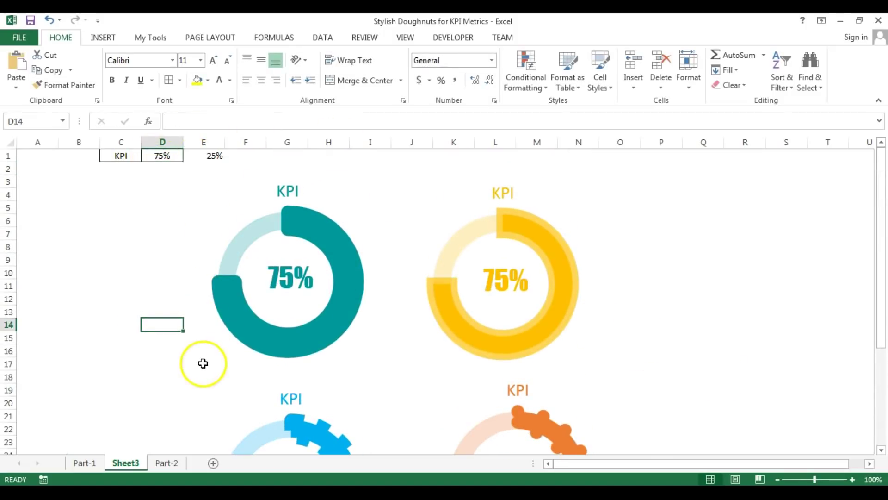
Step: View the conditional formatting doughnut example on the Part-2 sheet and return to Sheet3
{"action": "left_click", "coordinate": [167, 462]}
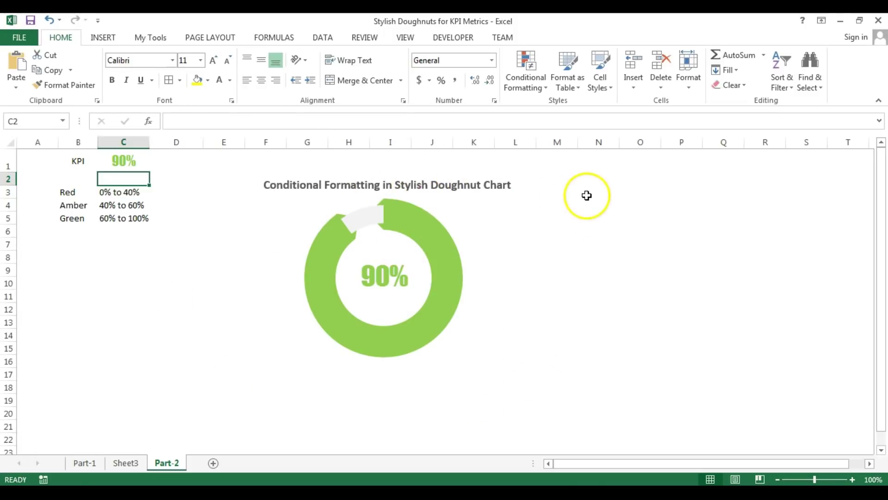
{"action": "left_click", "coordinate": [140, 464]}
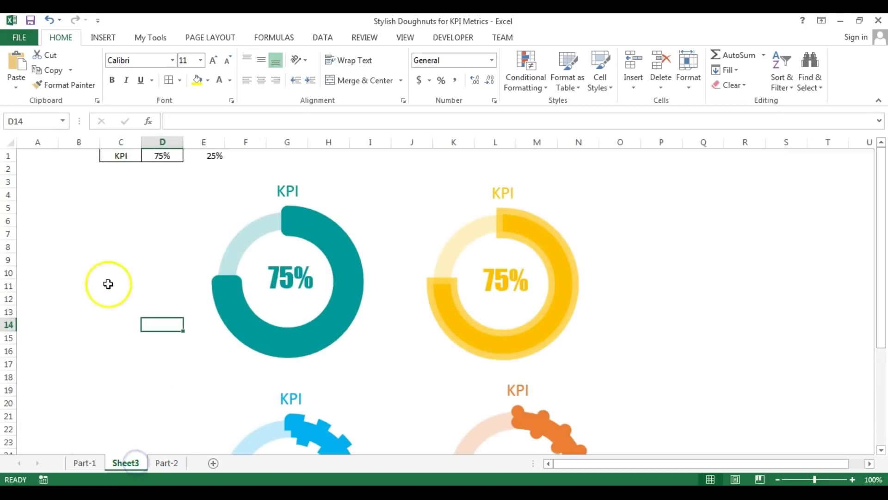
{"action": "left_click", "coordinate": [120, 261]}
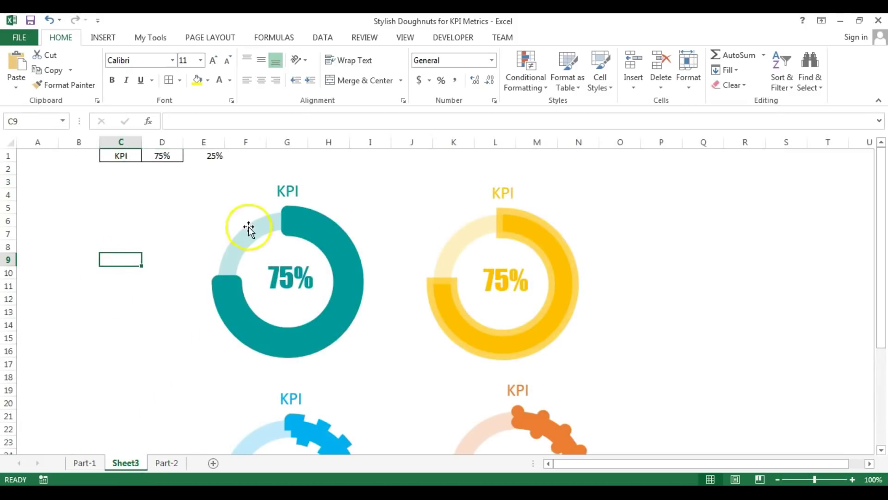